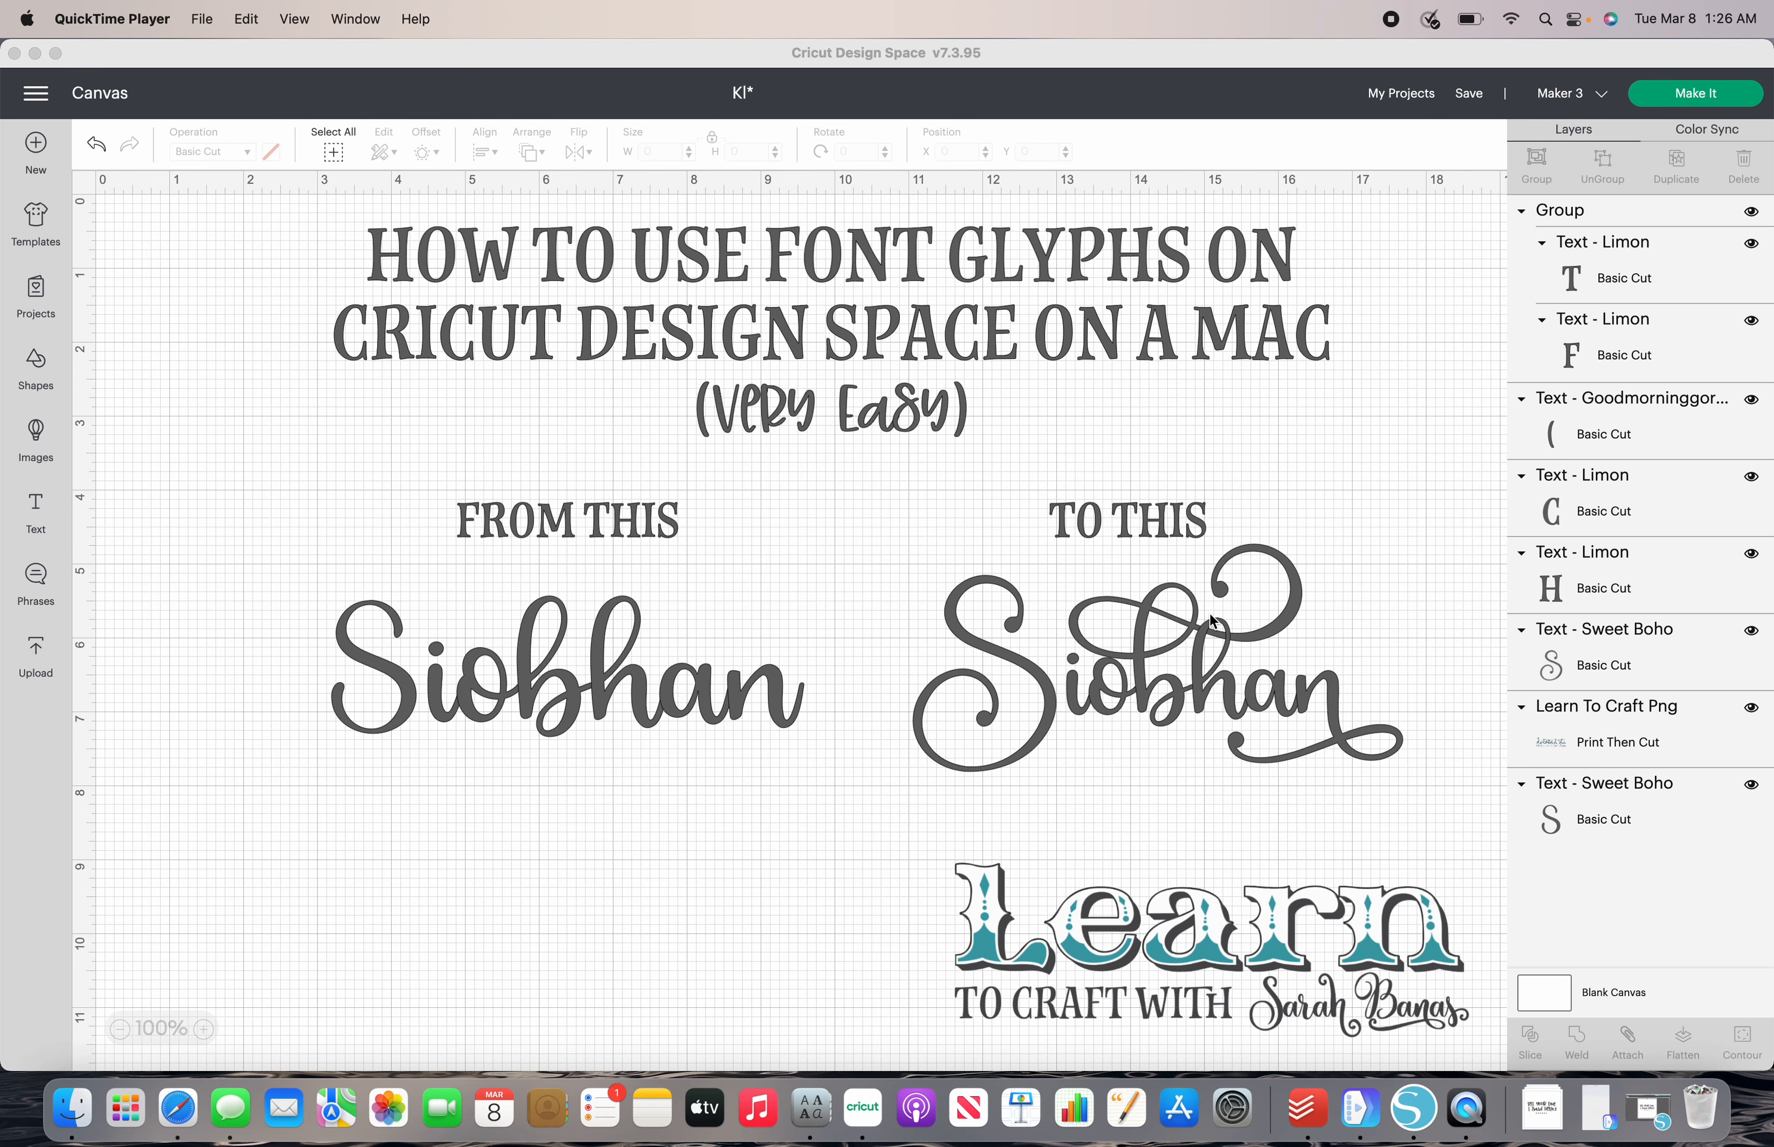
- Move the decorated name to about X 11.53, Y 5.04 and the plain name to about X 2.85, Y 5.17 on the canvas
{"action": "left_click", "coordinate": [1165, 684]}
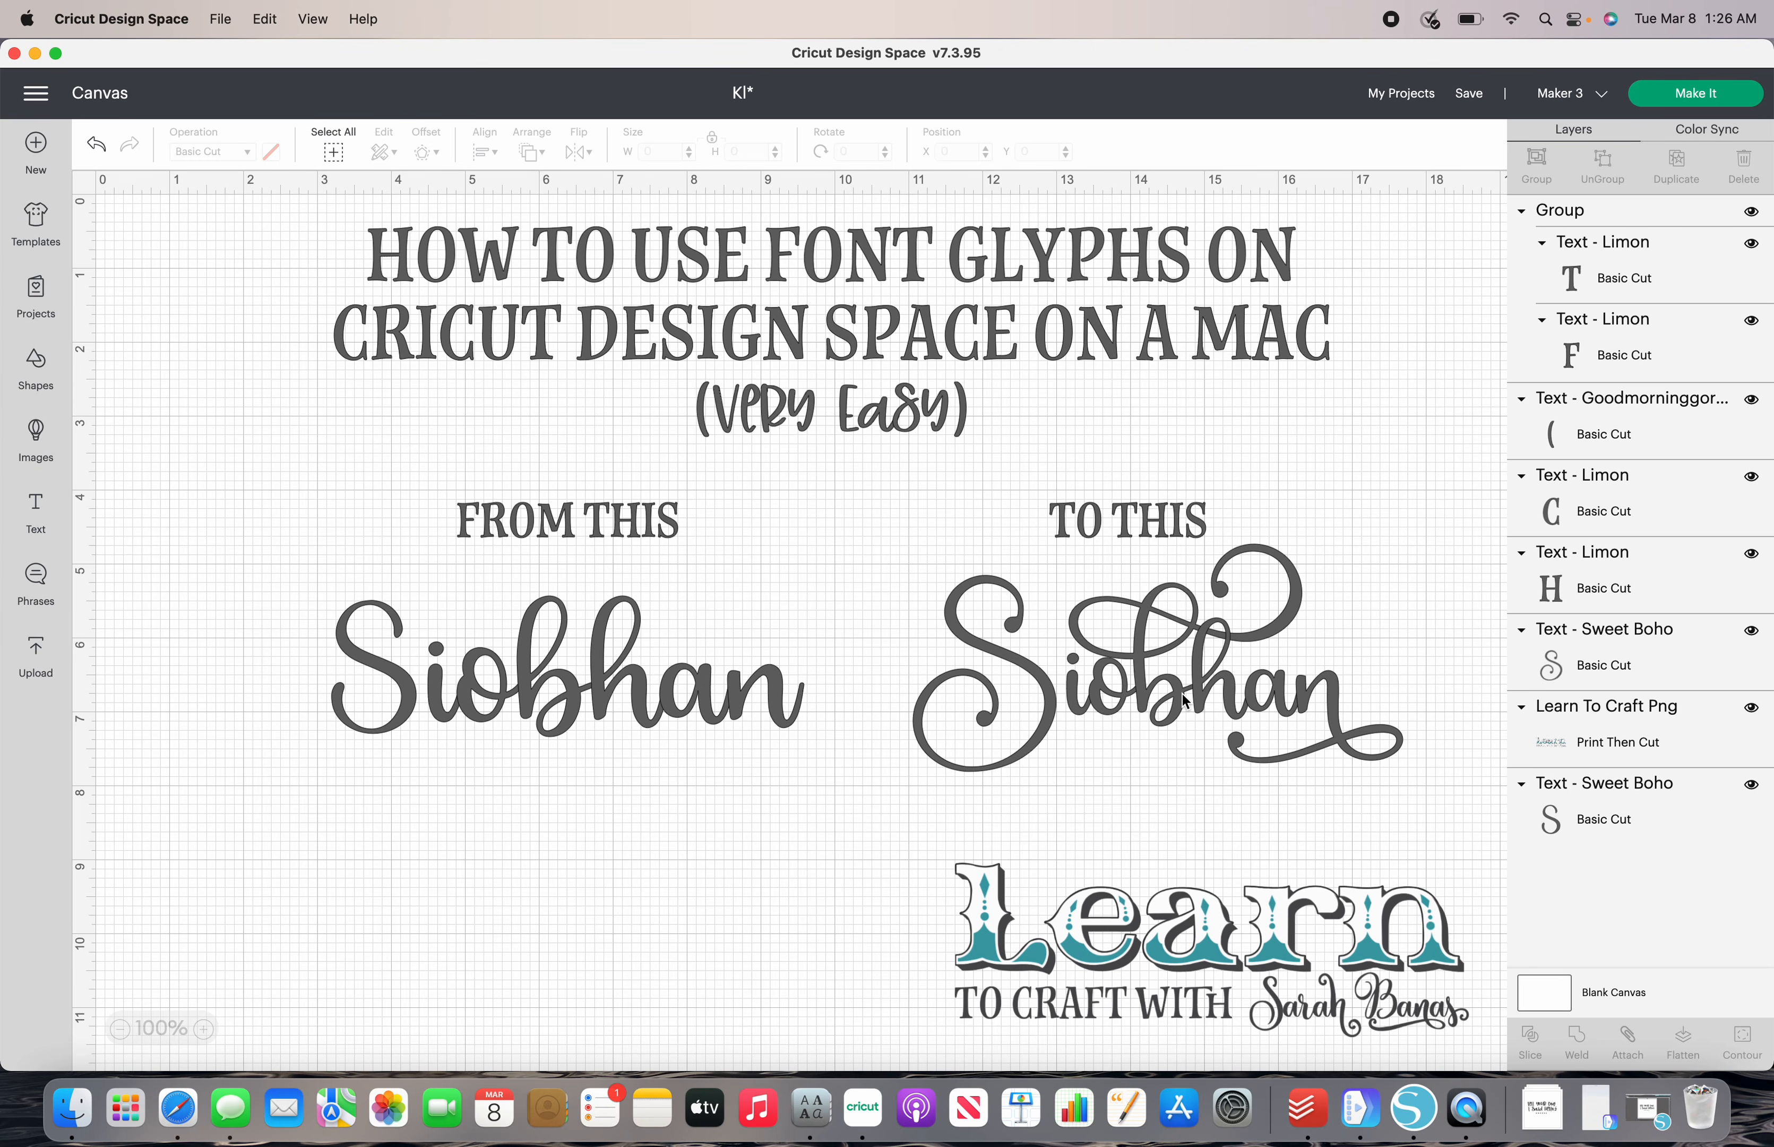
{"action": "left_click_drag", "start_coordinate": [676, 700], "coordinate": [623, 706]}
{"action": "left_click_drag", "start_coordinate": [1081, 717], "coordinate": [1109, 745]}
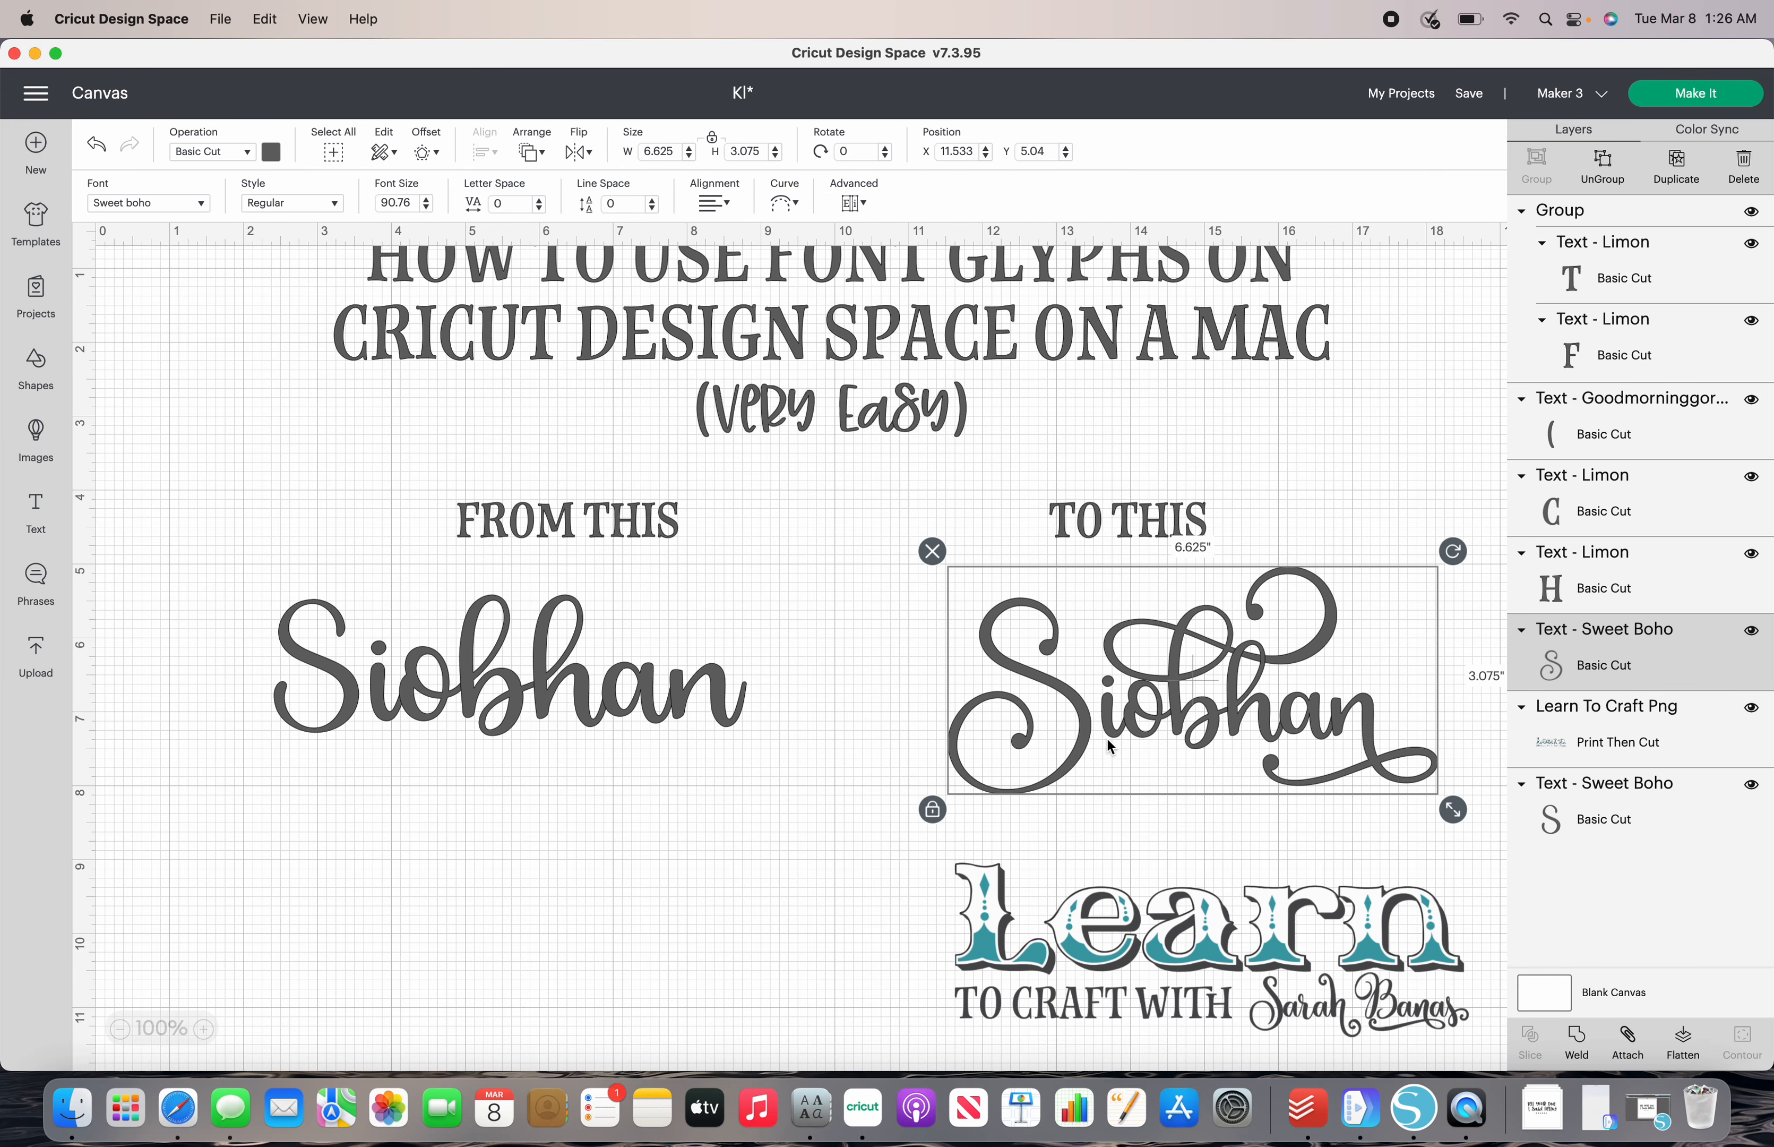
{"action": "left_click_drag", "start_coordinate": [699, 696], "coordinate": [733, 683]}
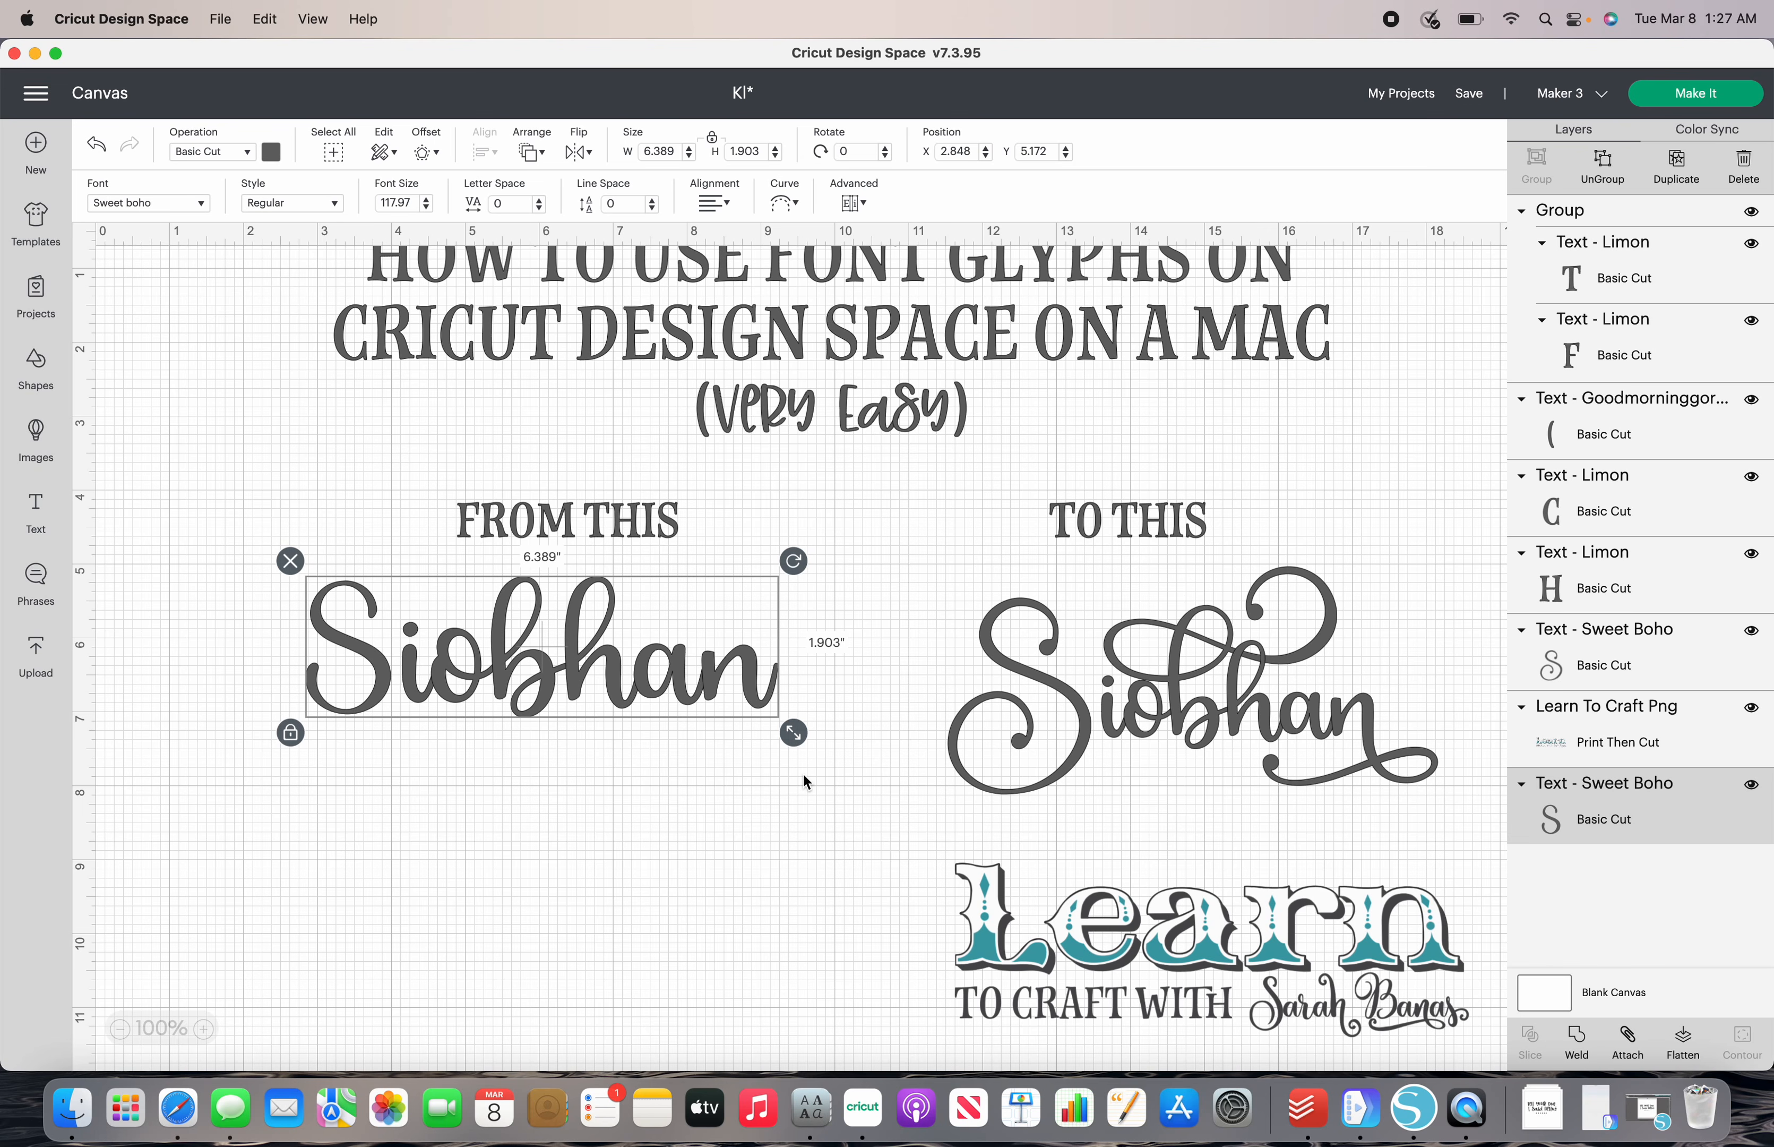
- Search the Mac for "font" and open Font Book
{"action": "key", "text": "super+space"}
{"action": "type", "text": "quick"}
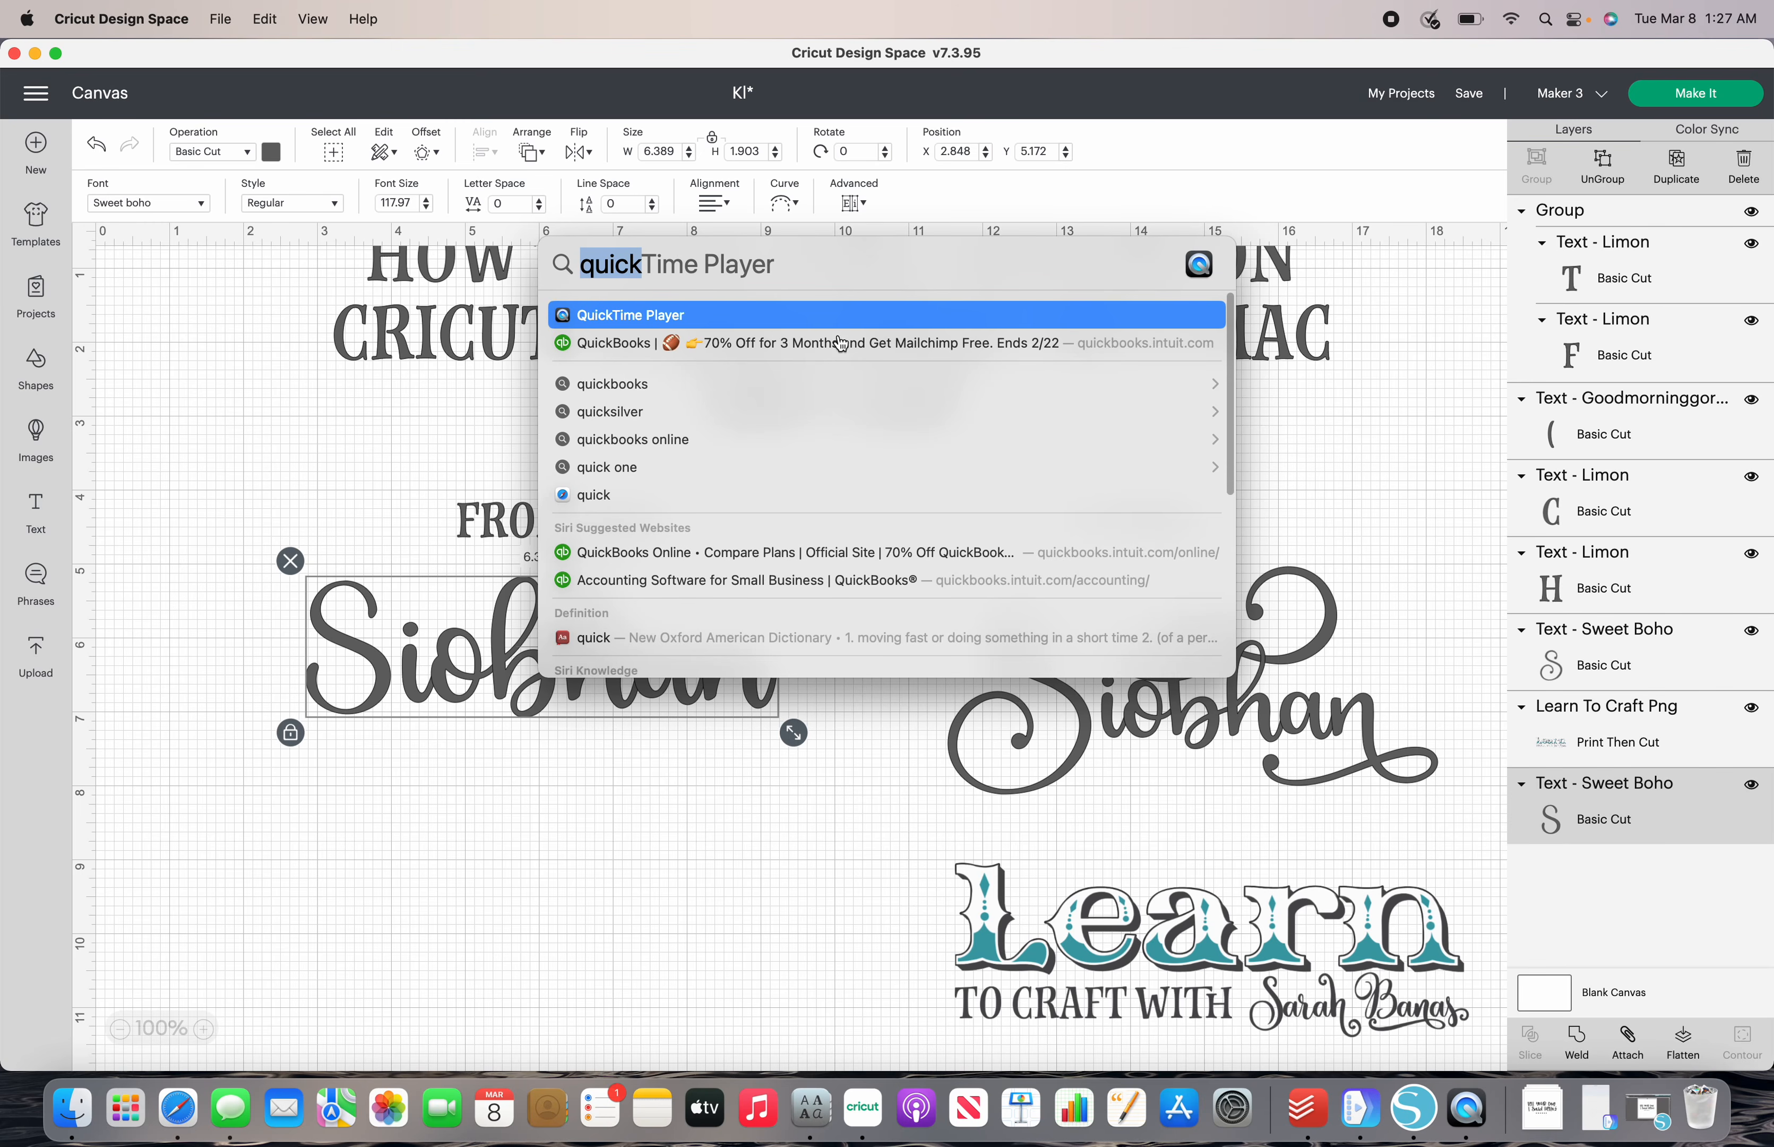
{"action": "left_click", "coordinate": [800, 265]}
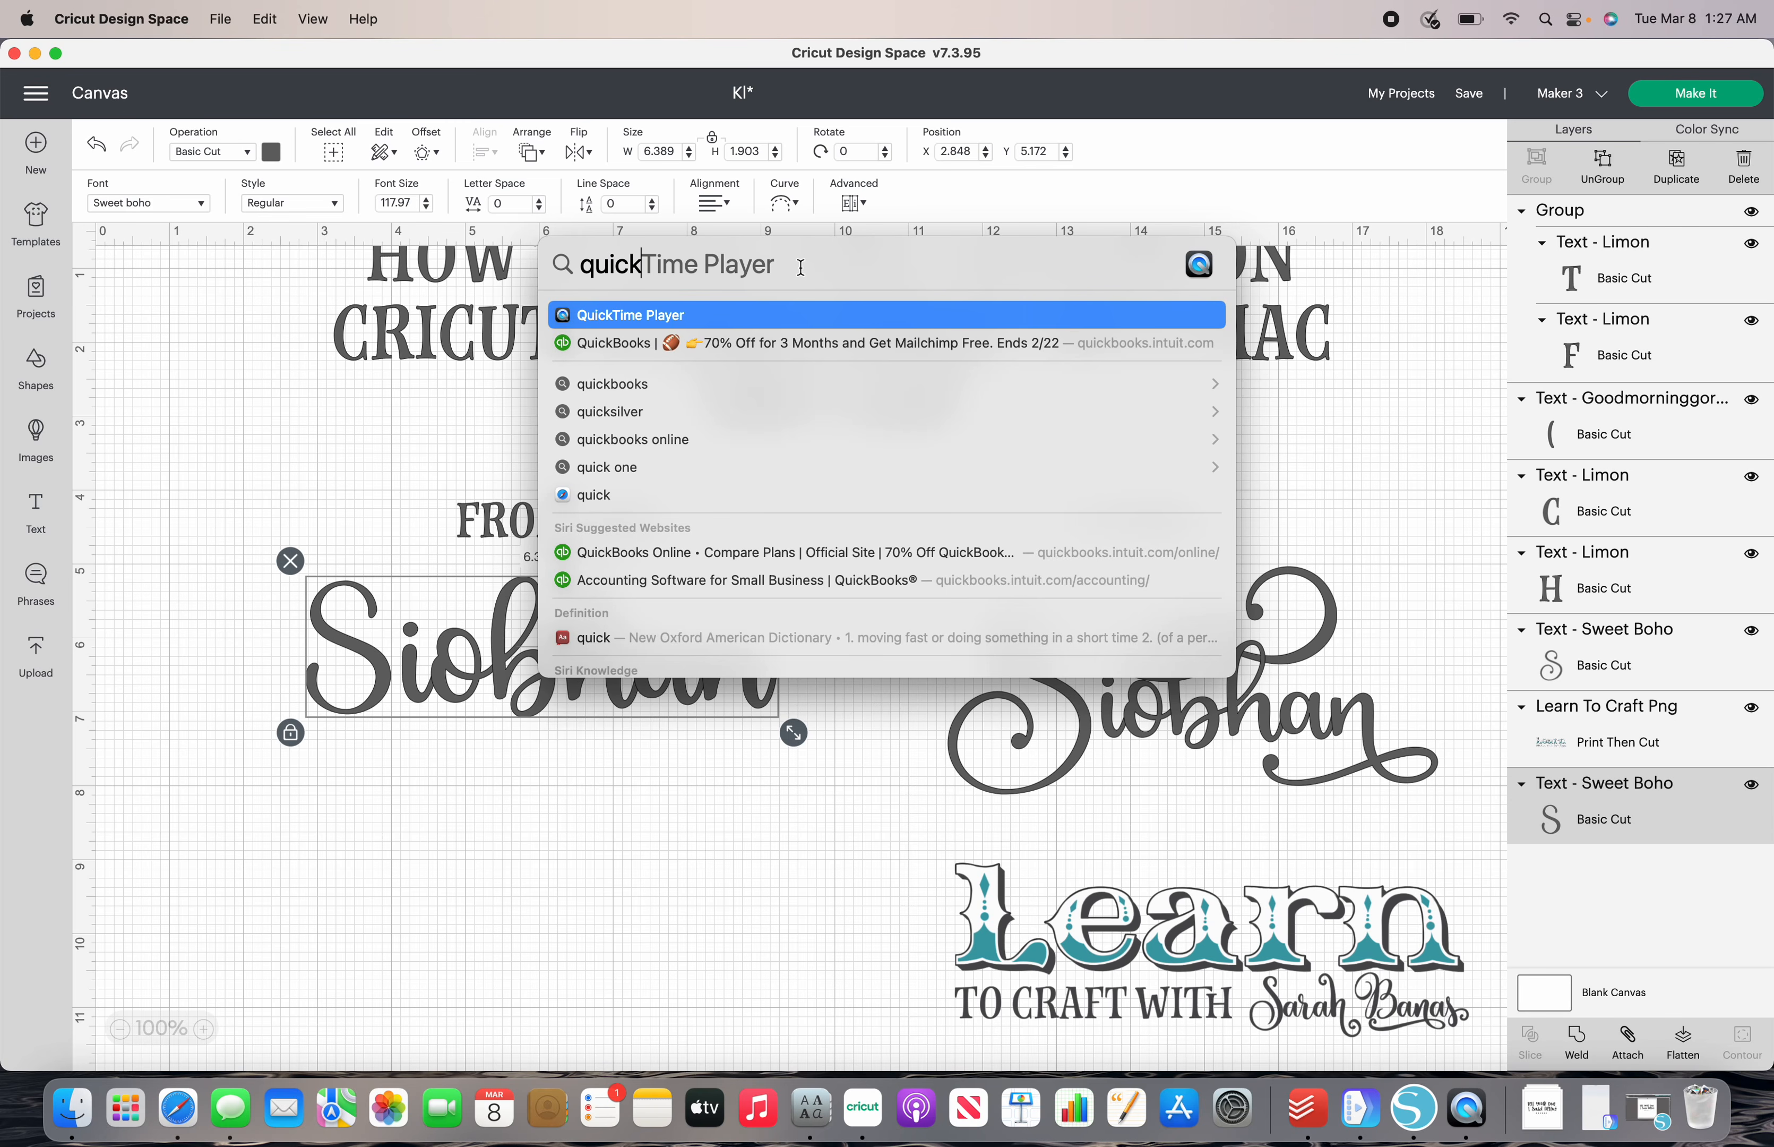
{"action": "key", "text": "BackSpace"}
{"action": "key", "text": "BackSpace"}
{"action": "key", "text": "BackSpace"}
{"action": "key", "text": "BackSpace"}
{"action": "key", "text": "BackSpace"}
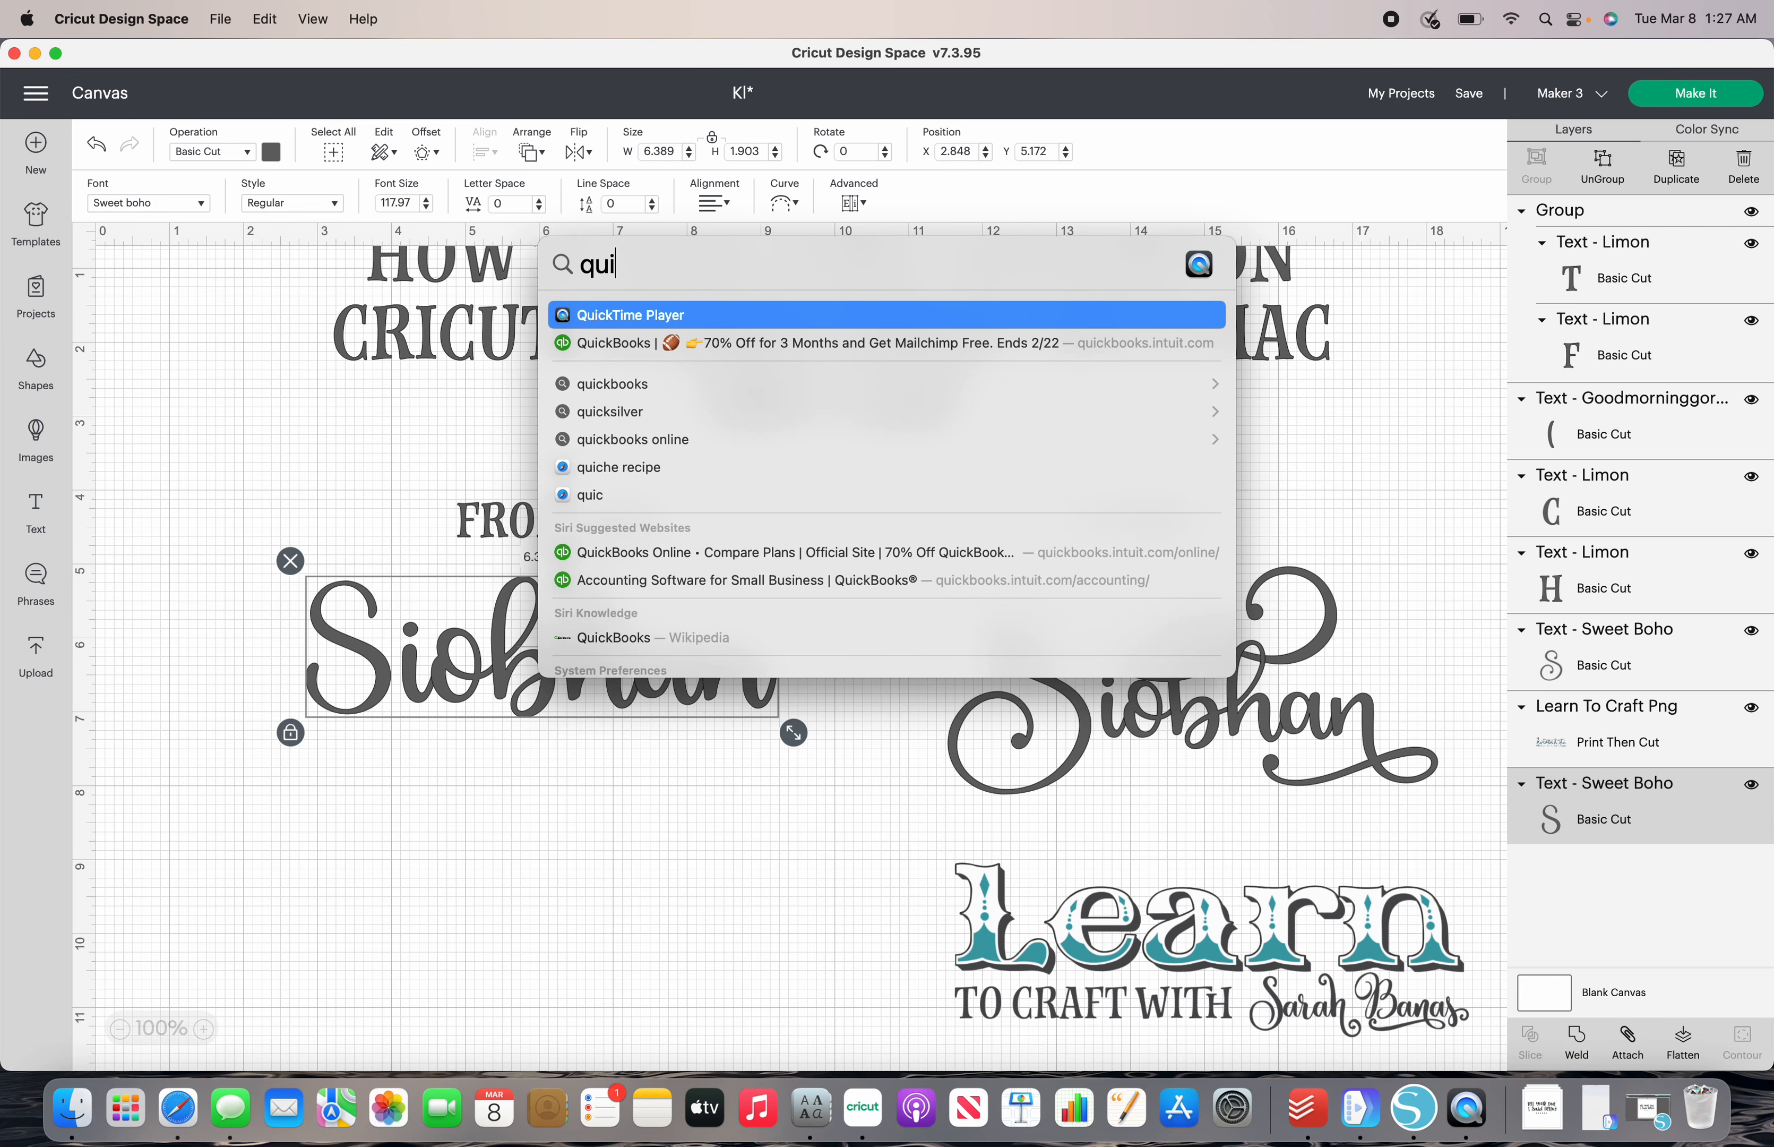
{"action": "type", "text": "font"}
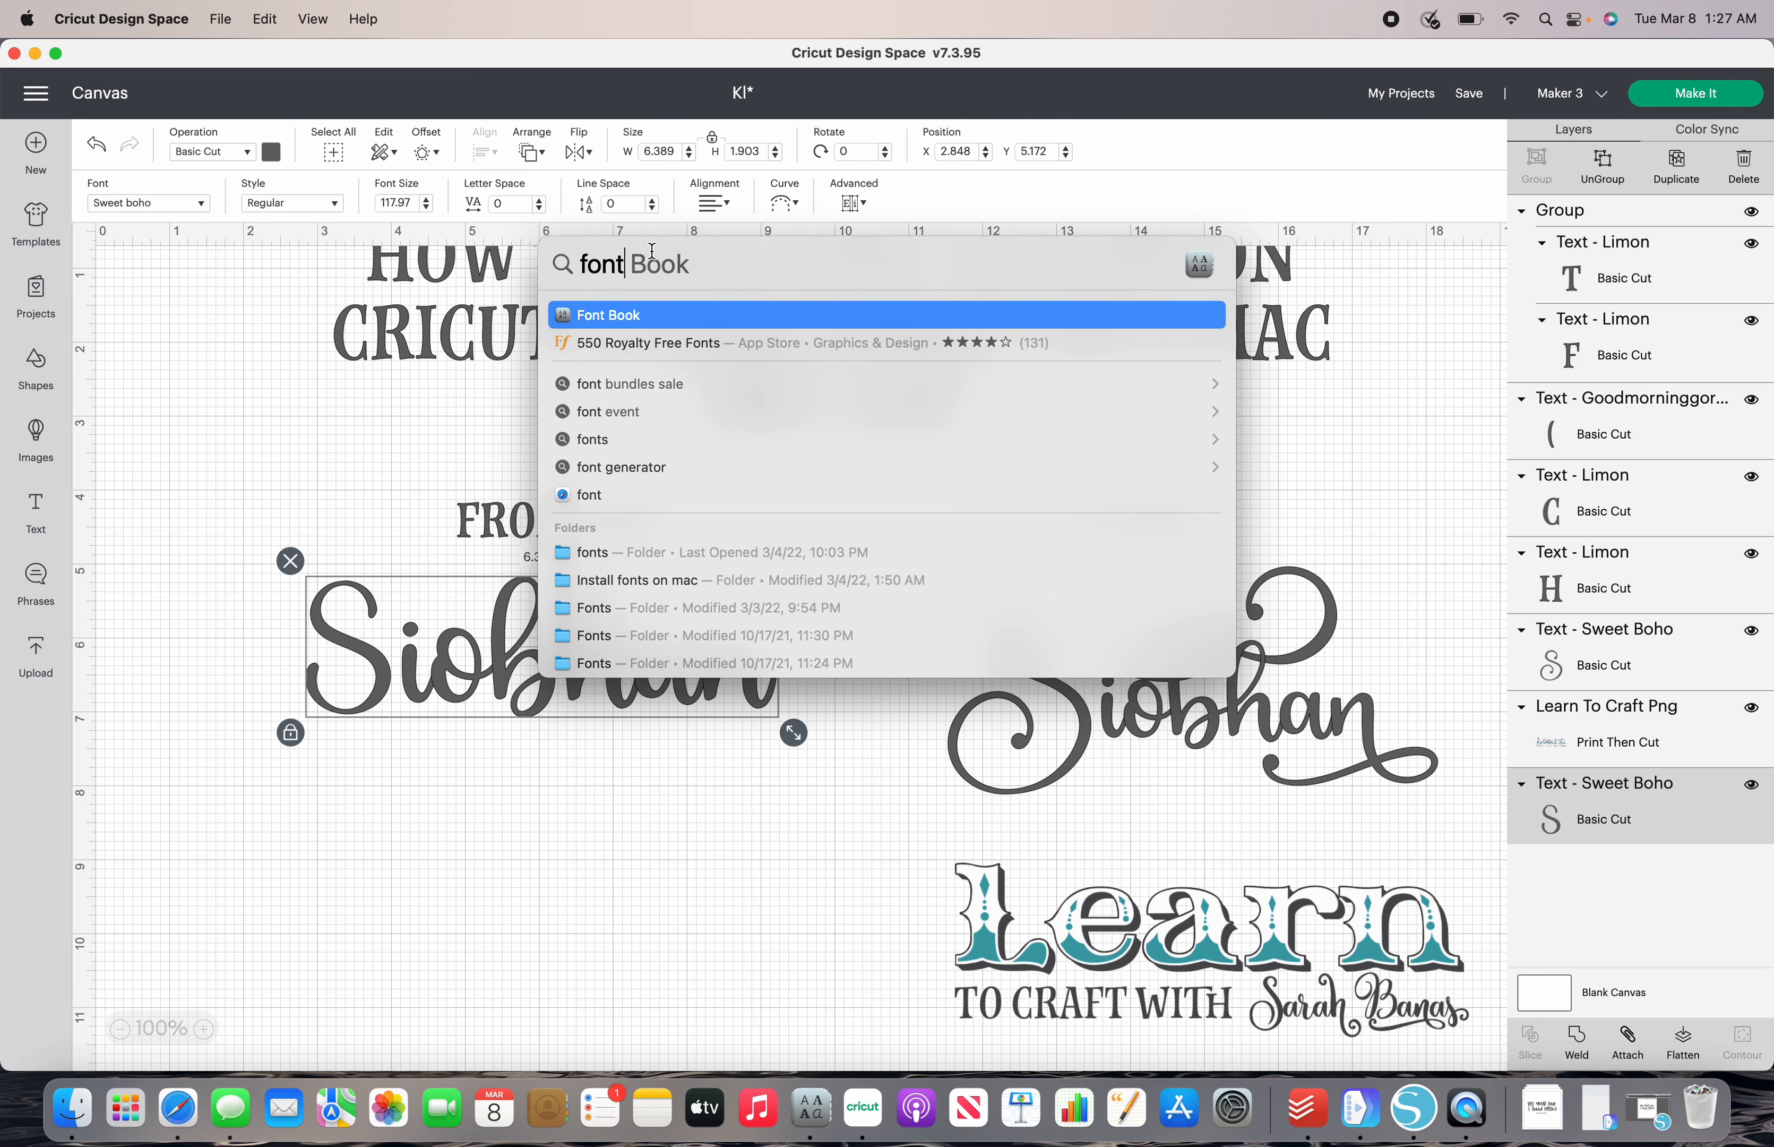
{"action": "left_click", "coordinate": [628, 323]}
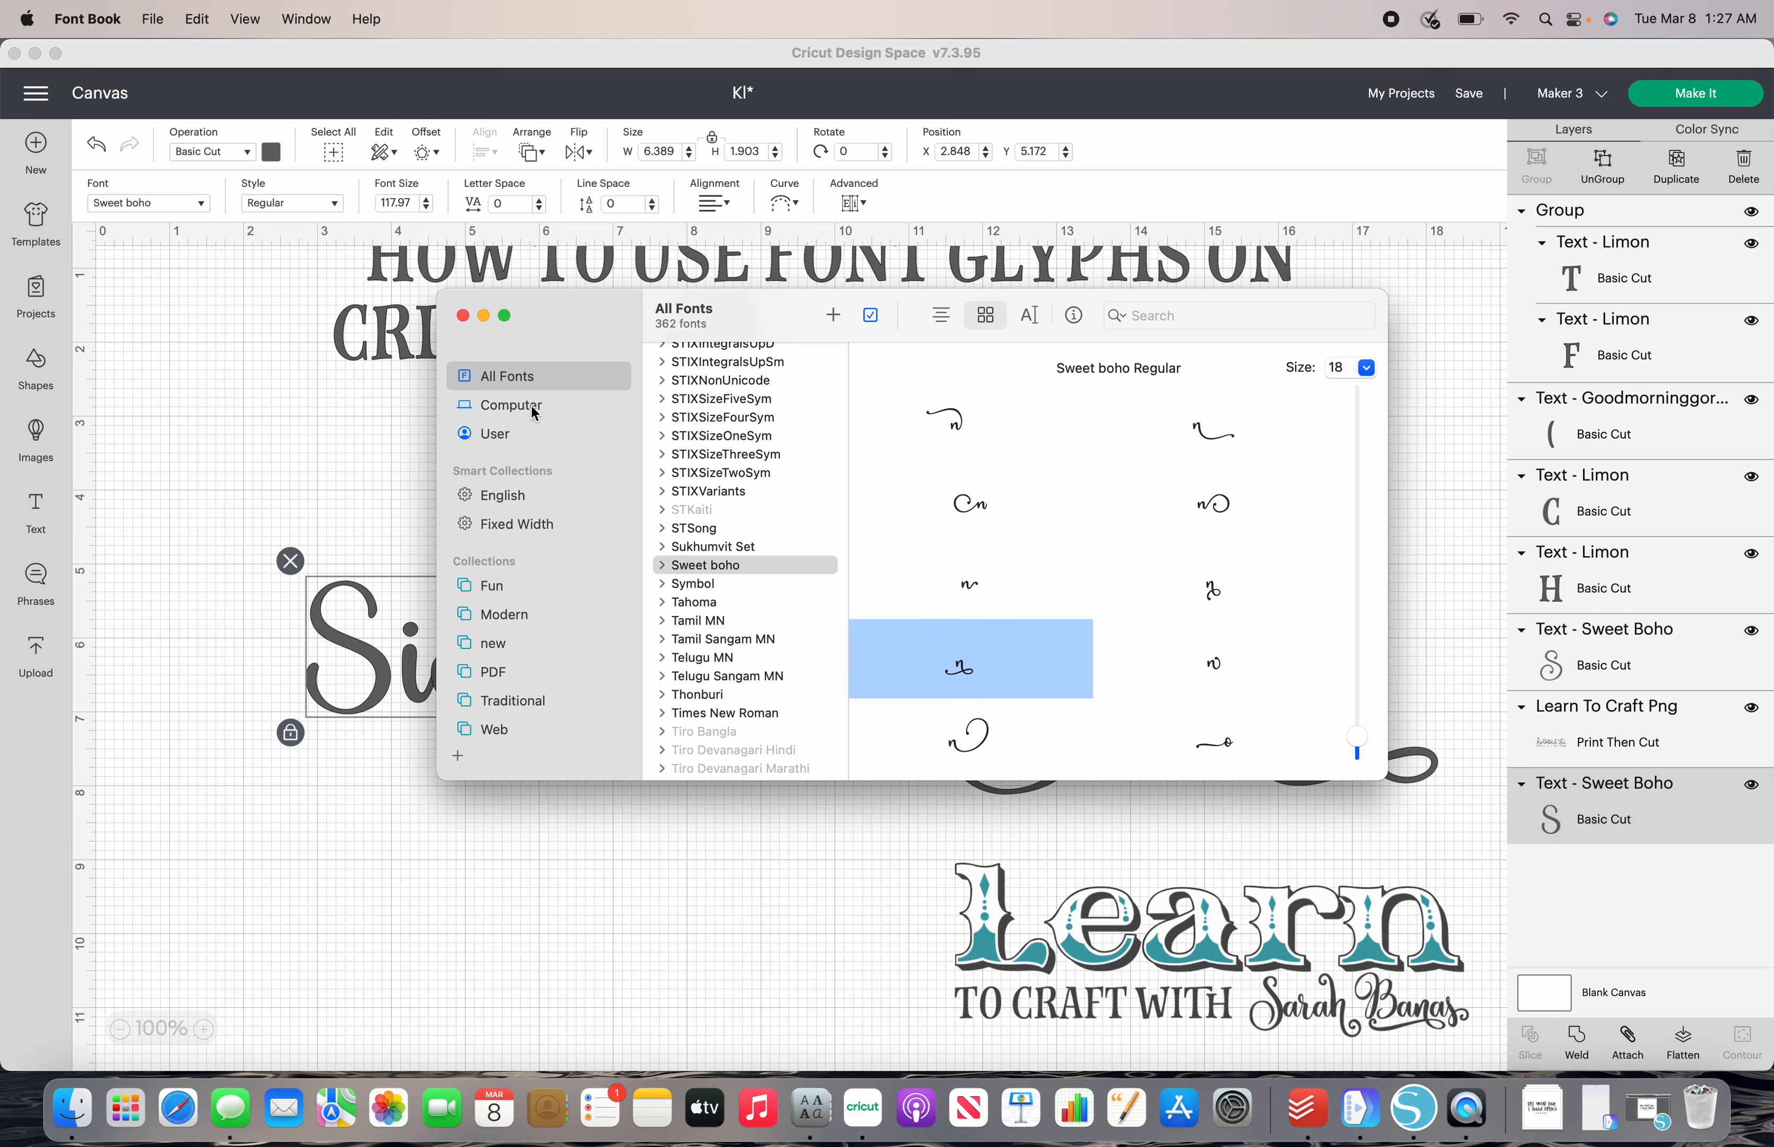
- Show all fonts and pick the swirled capital S glyph of Sweet boho Regular to copy
{"action": "left_click", "coordinate": [505, 438]}
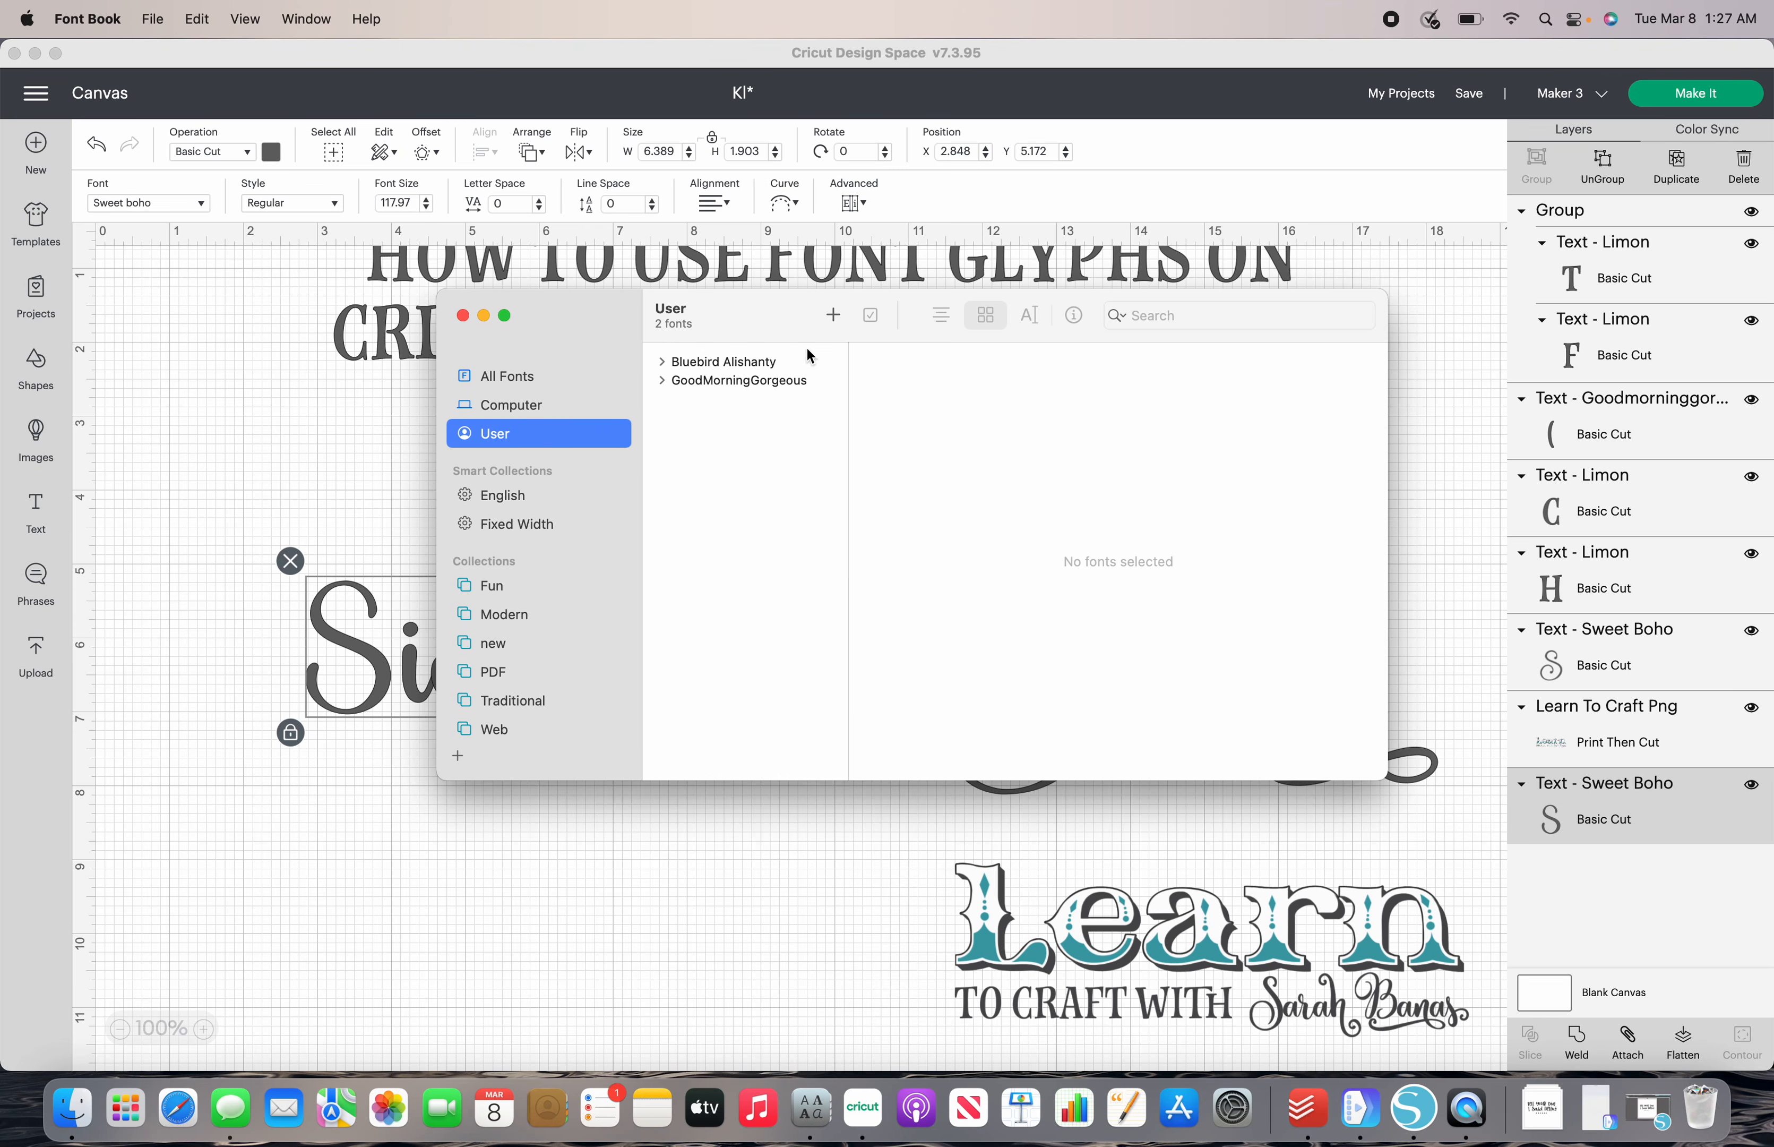
{"action": "left_click", "coordinate": [536, 378]}
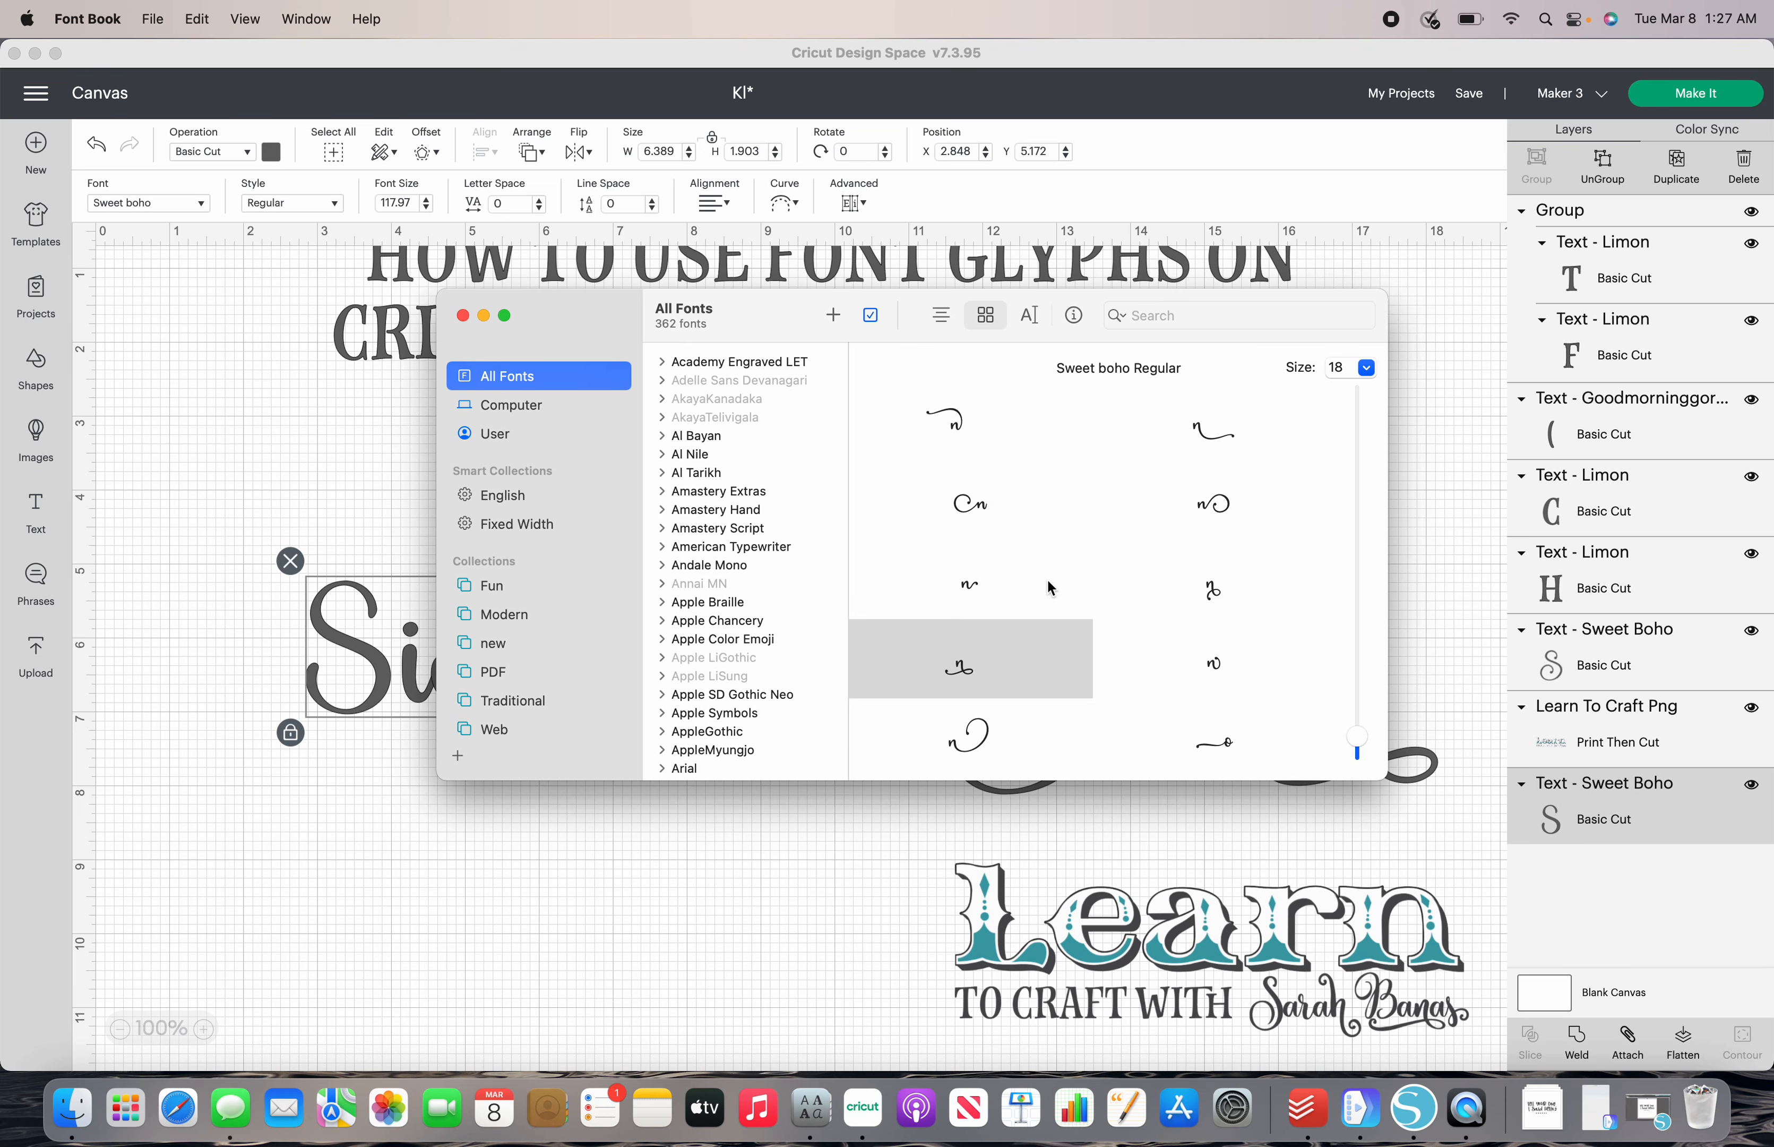
{"action": "scroll", "coordinate": [1050, 587], "scroll_direction": "down", "scroll_amount": 5}
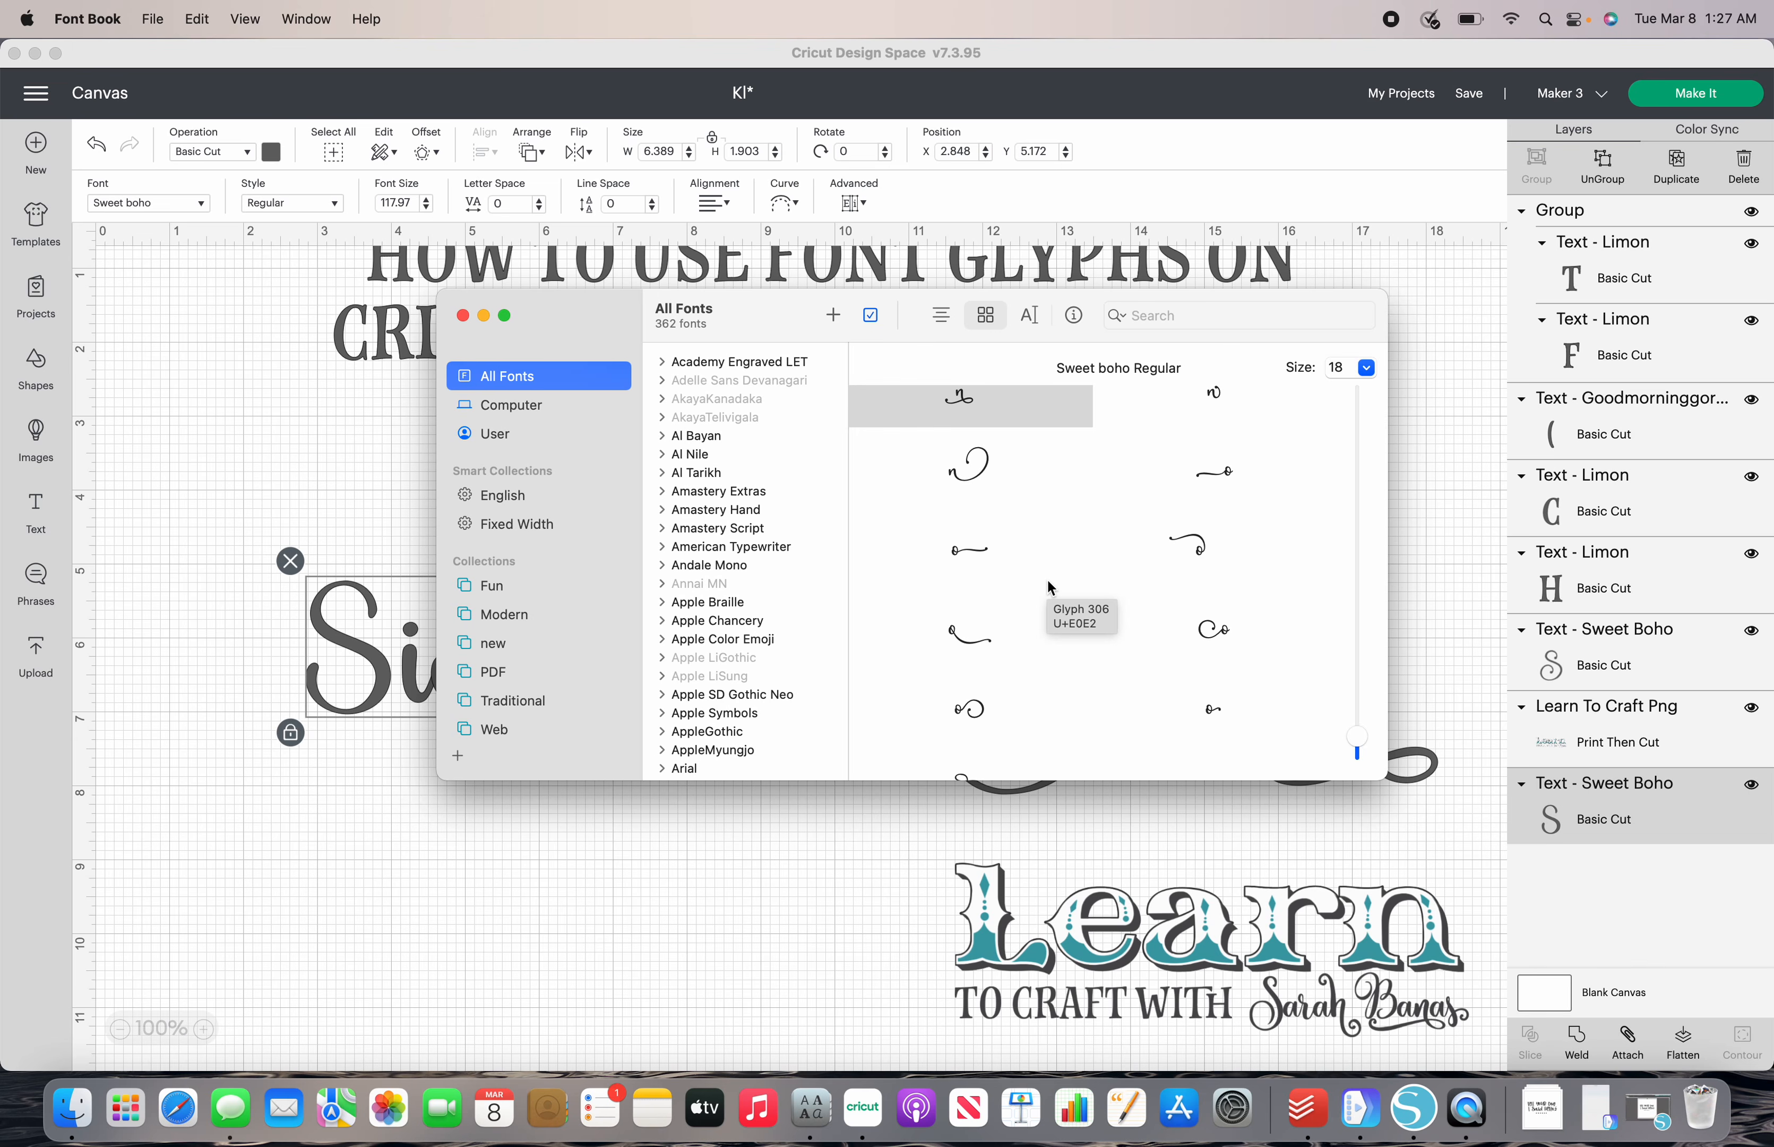
{"action": "scroll", "coordinate": [1049, 583], "scroll_direction": "down", "scroll_amount": 5}
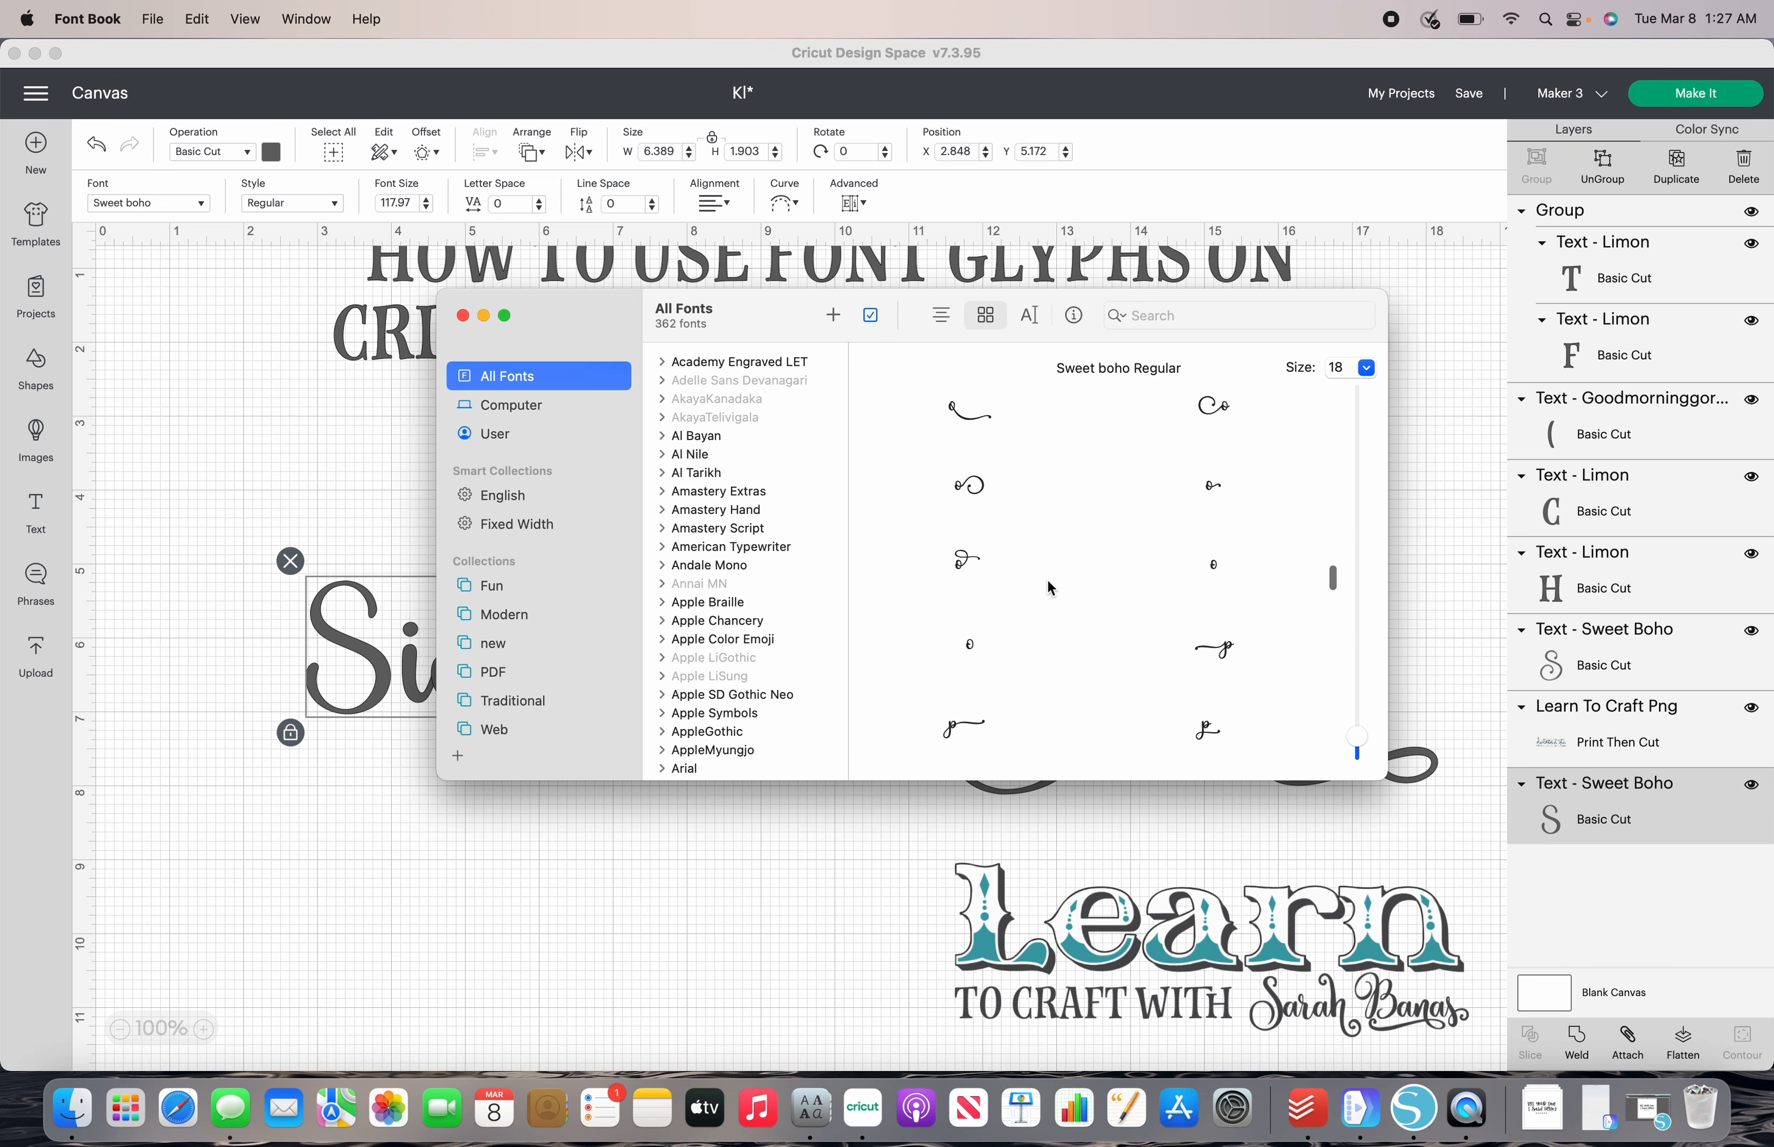
{"action": "scroll", "coordinate": [1048, 581], "scroll_direction": "down", "scroll_amount": 5}
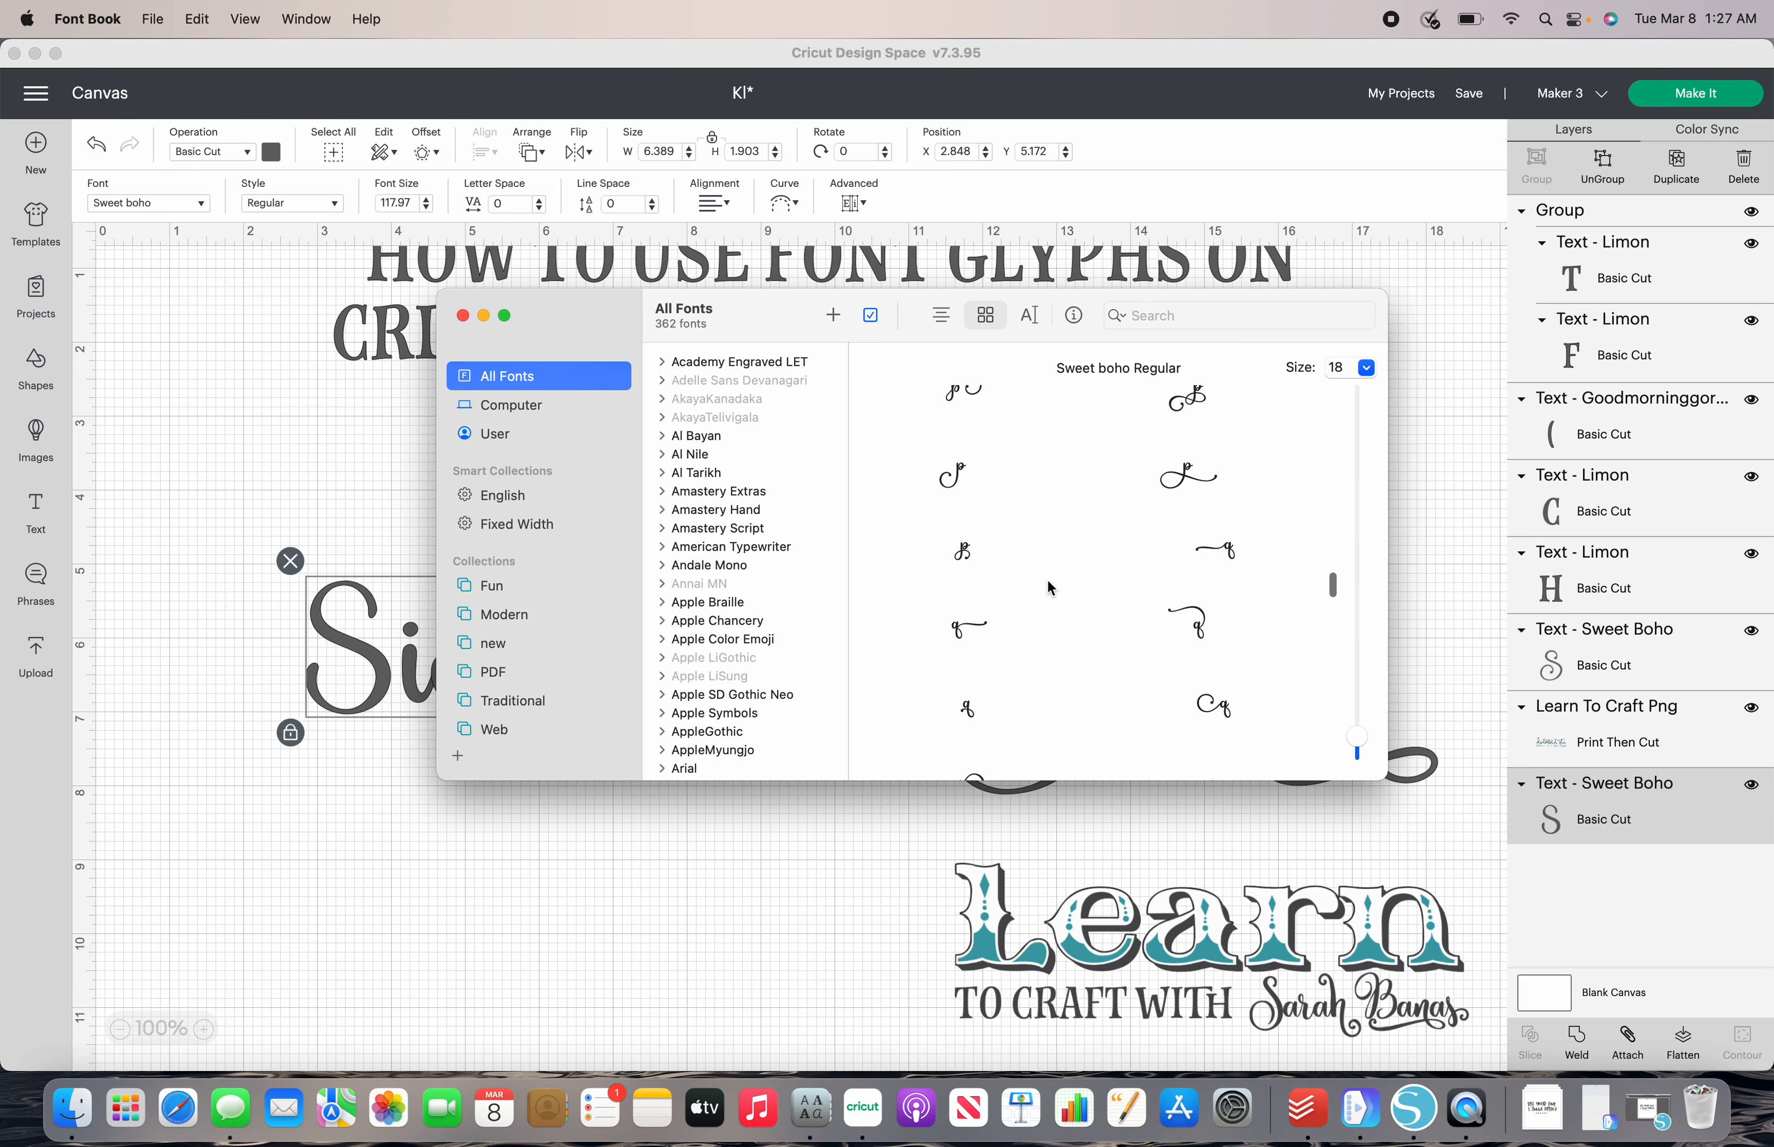
{"action": "scroll", "coordinate": [1050, 588], "scroll_direction": "down", "scroll_amount": 5}
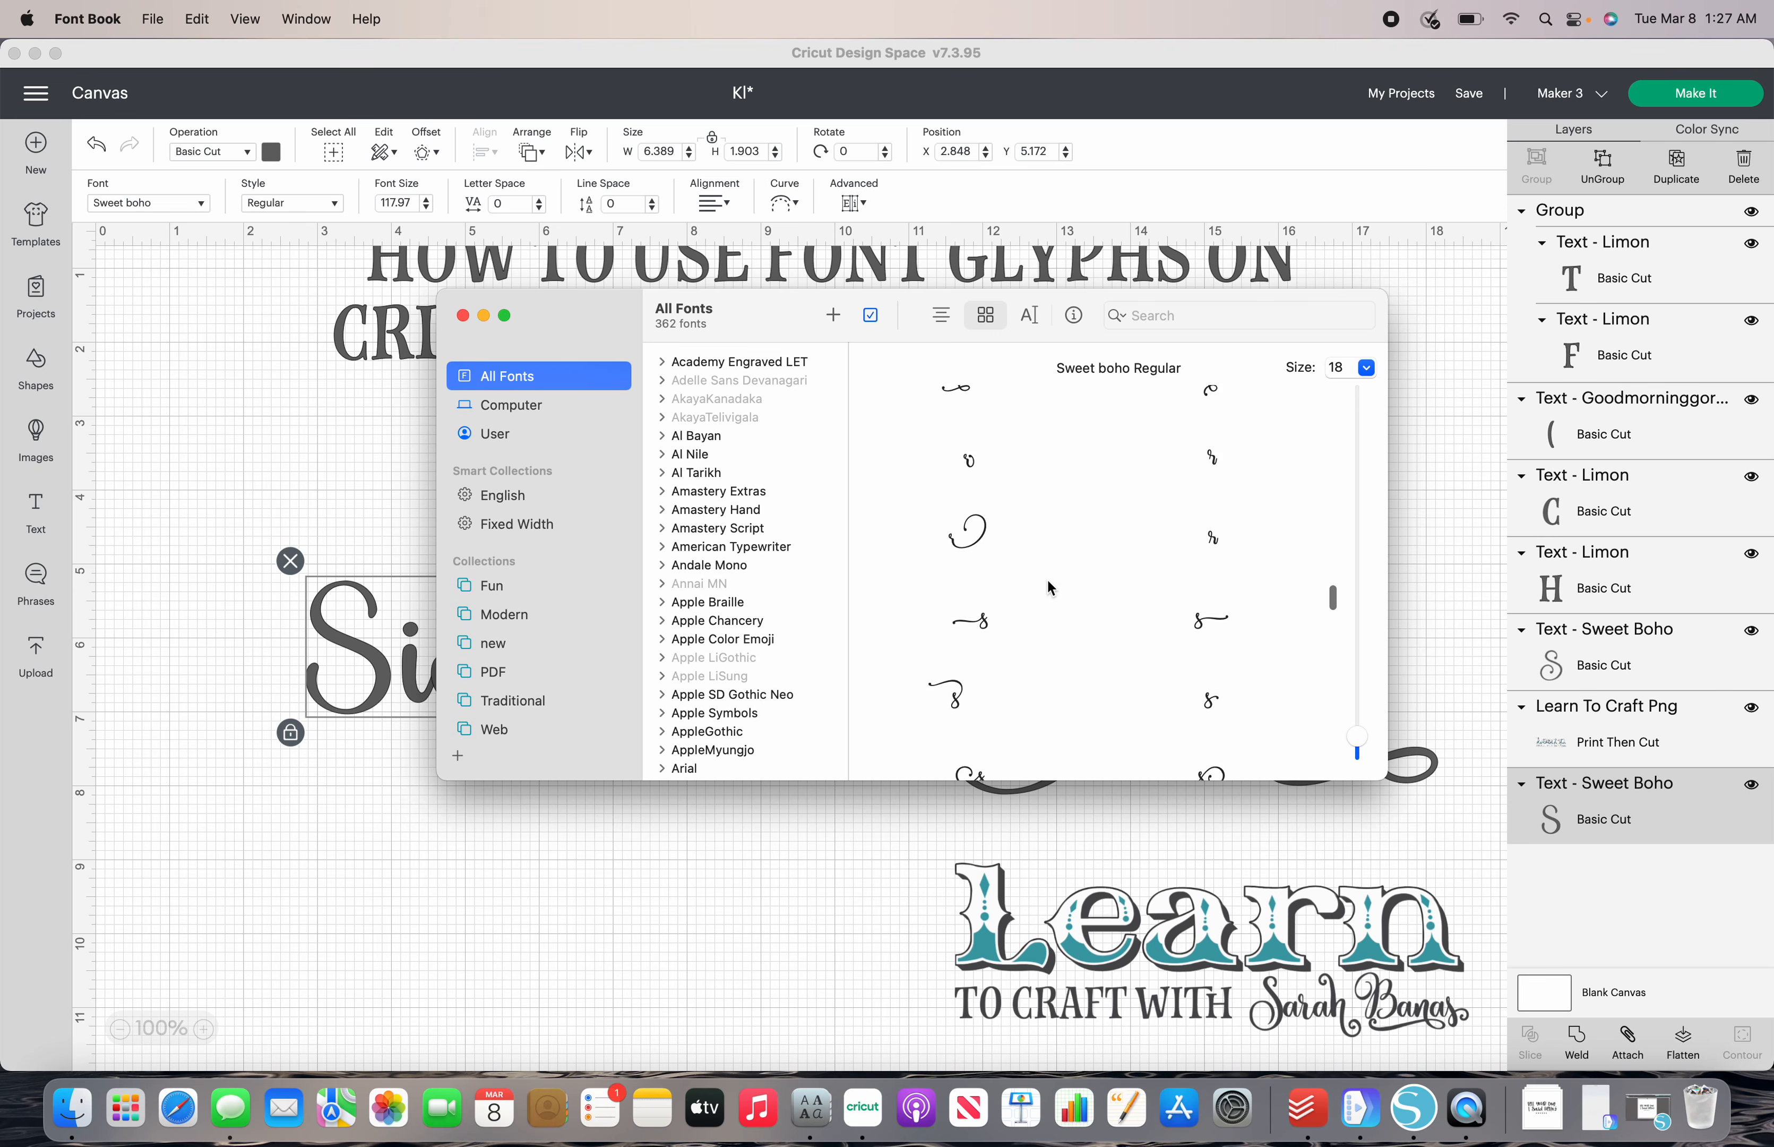
{"action": "scroll", "coordinate": [1048, 581], "scroll_direction": "down", "scroll_amount": 5}
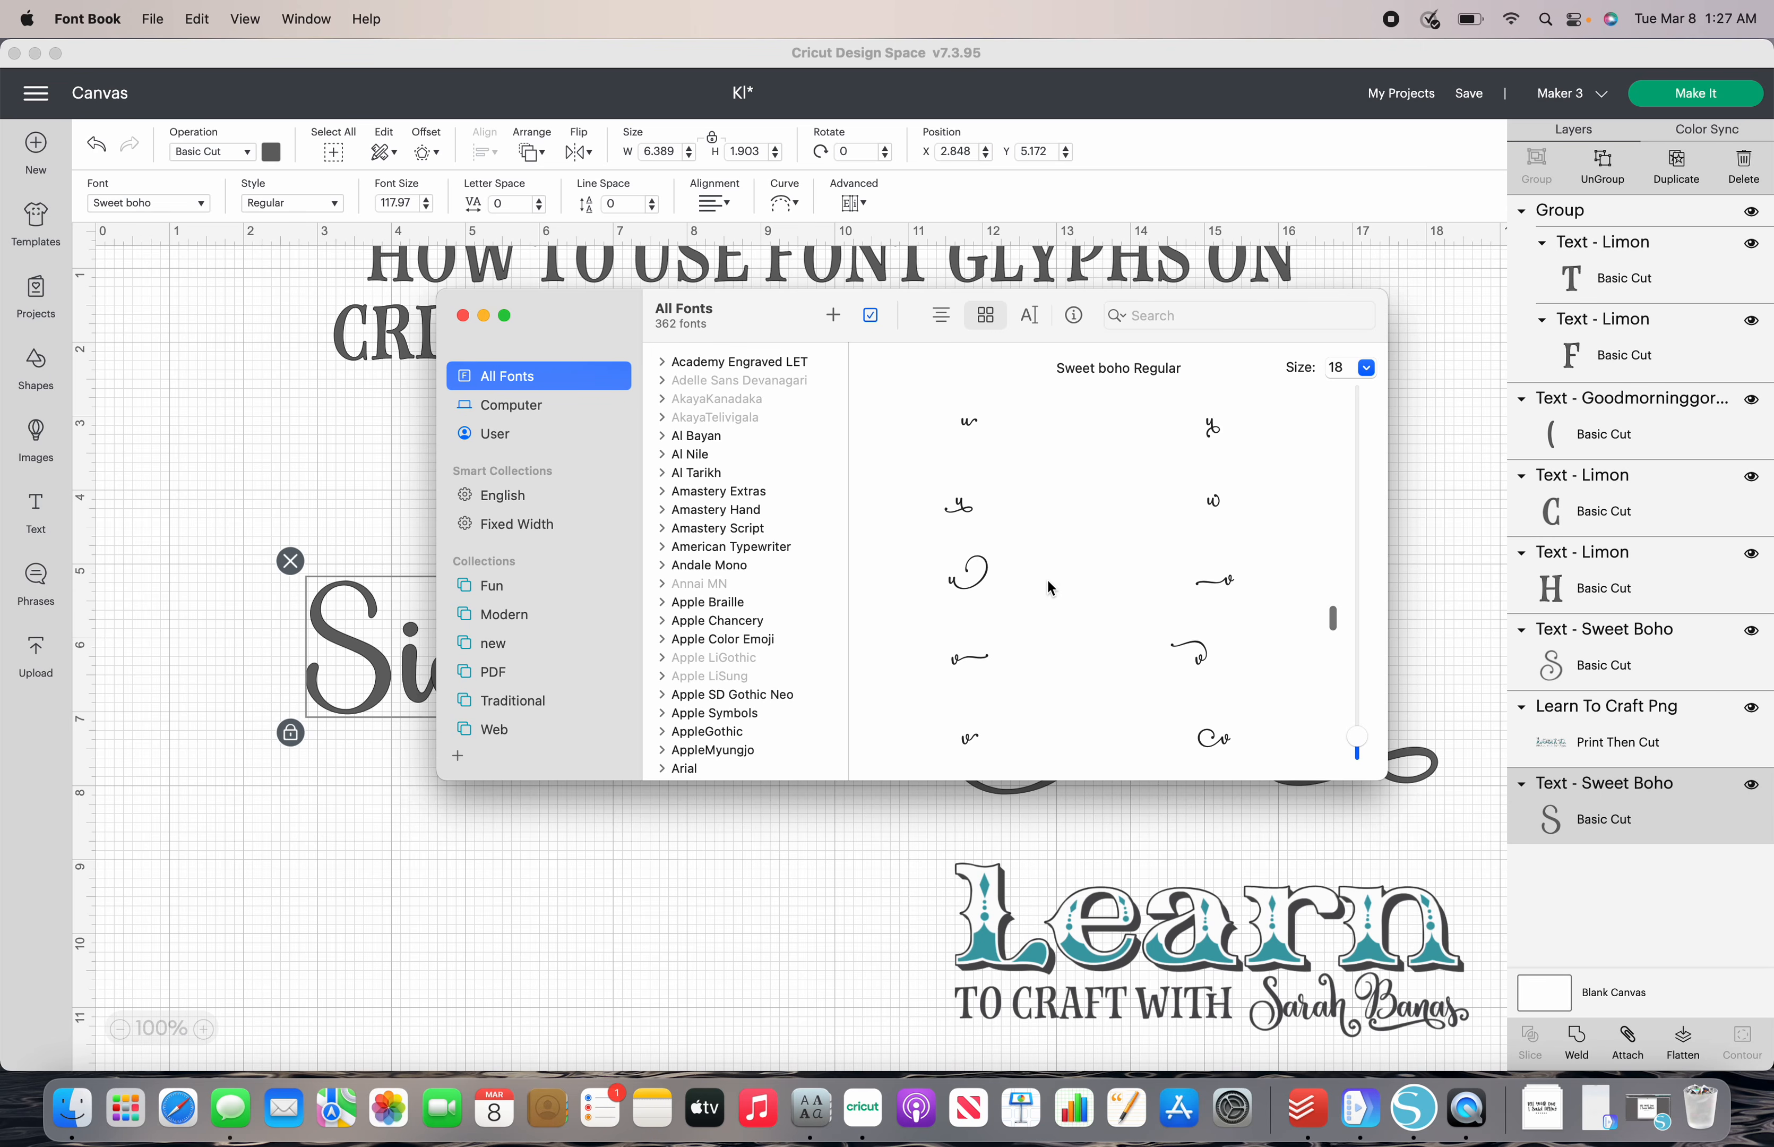
{"action": "left_click_drag", "start_coordinate": [1329, 621], "coordinate": [1327, 660]}
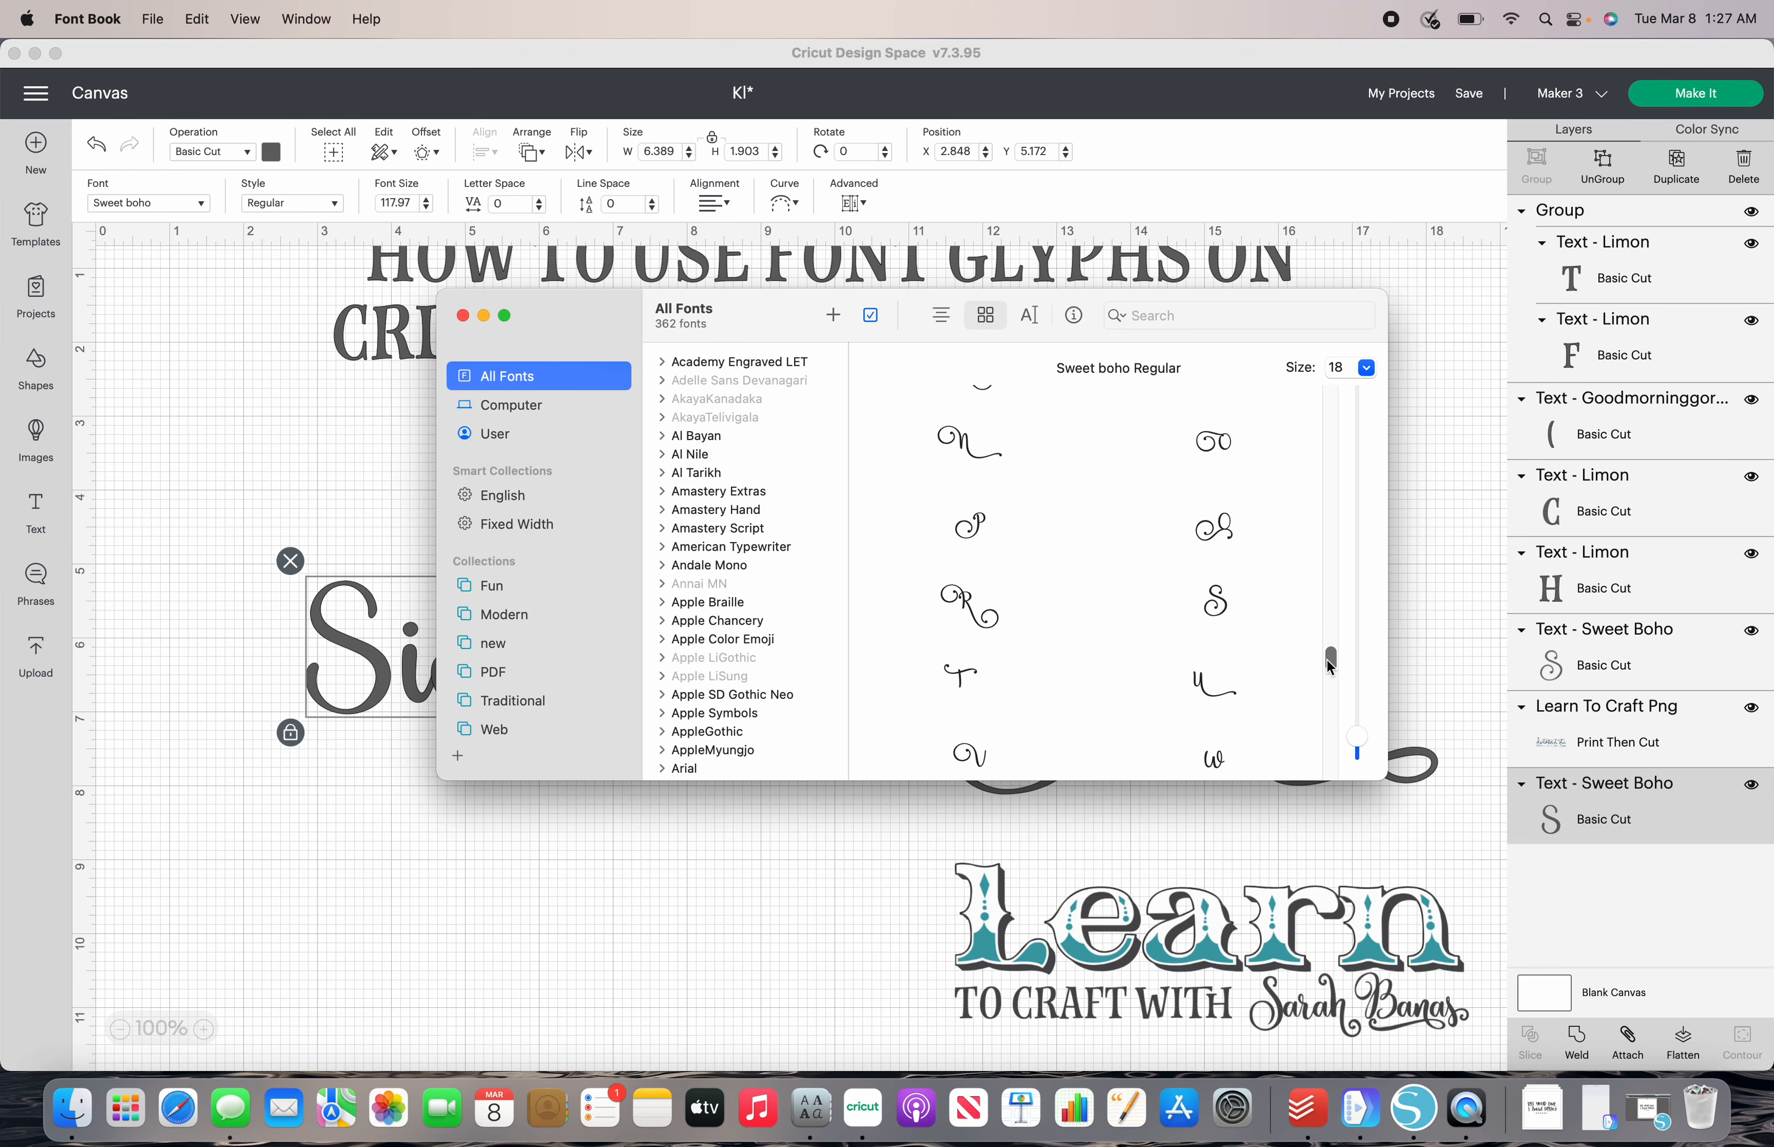
{"action": "left_click", "coordinate": [1228, 603]}
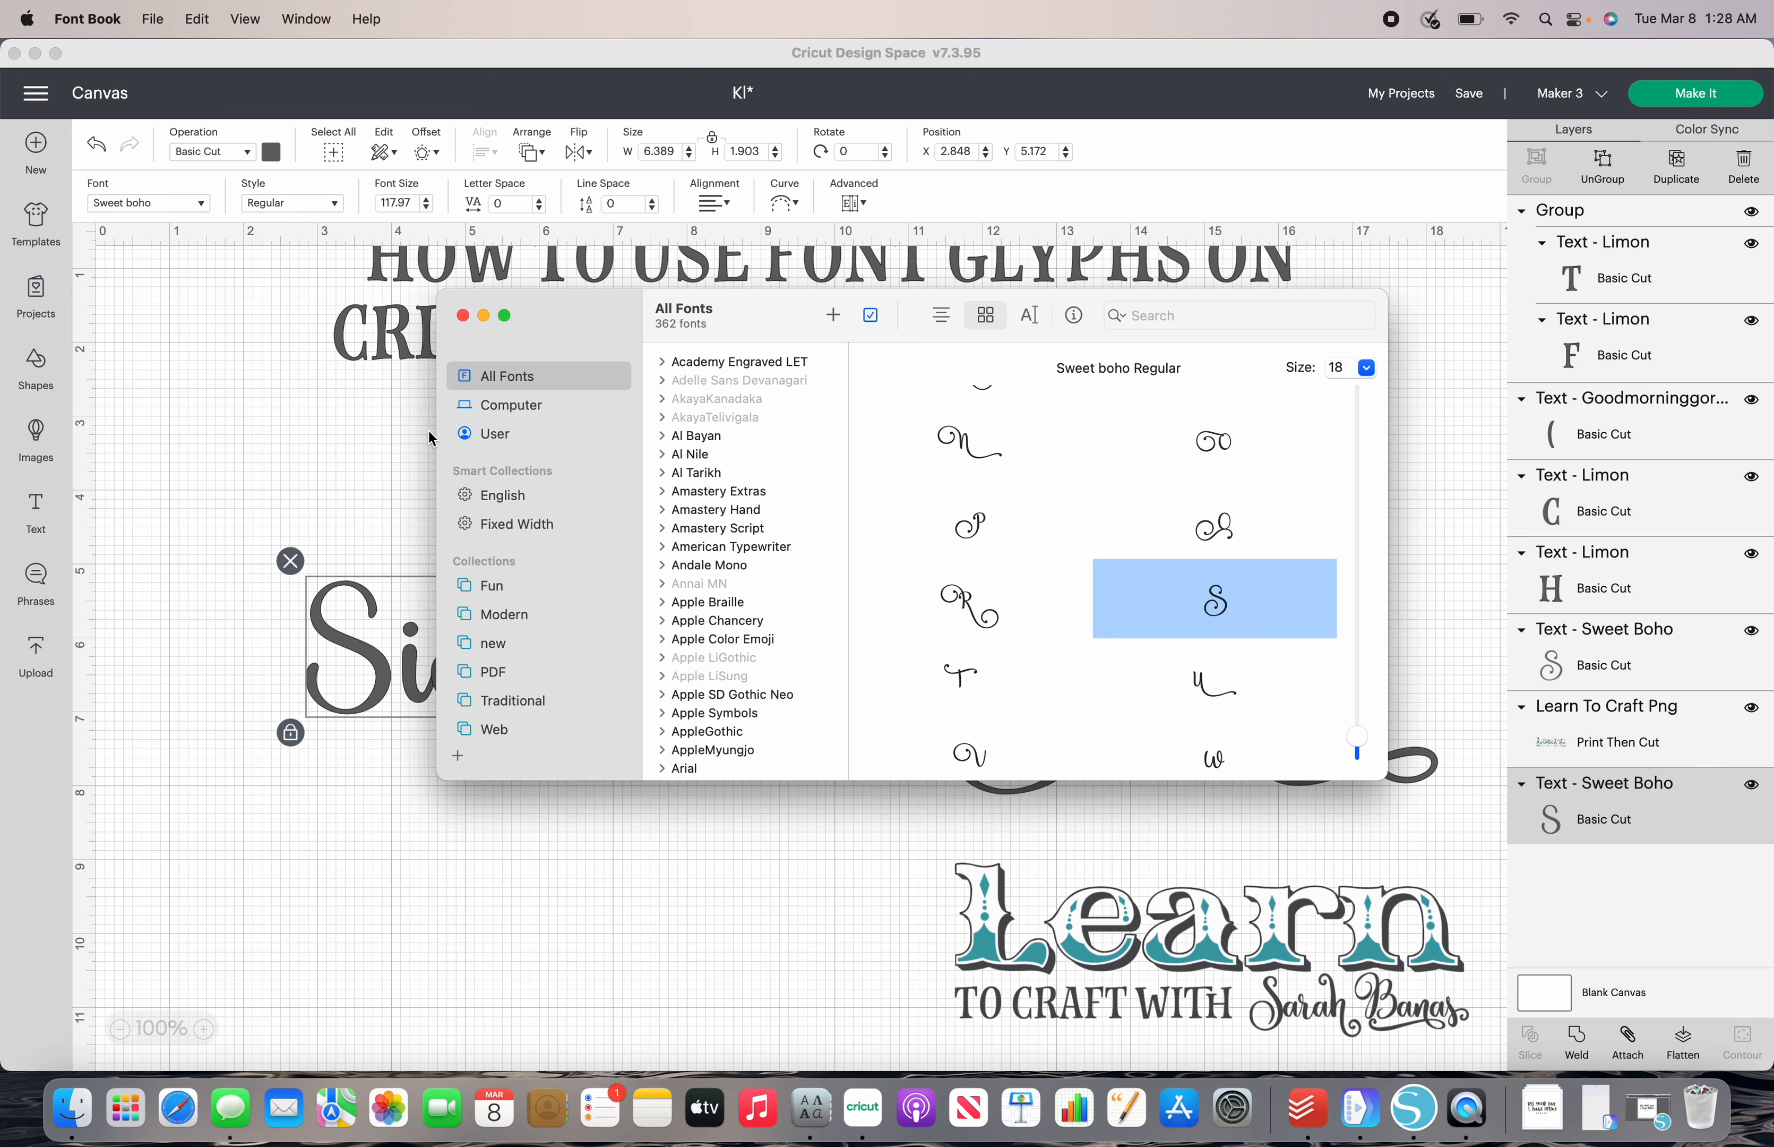
- Switch to Cricut Design Space and replace the plain name's initial S with the copied swirled S glyph
{"action": "left_click", "coordinate": [352, 437]}
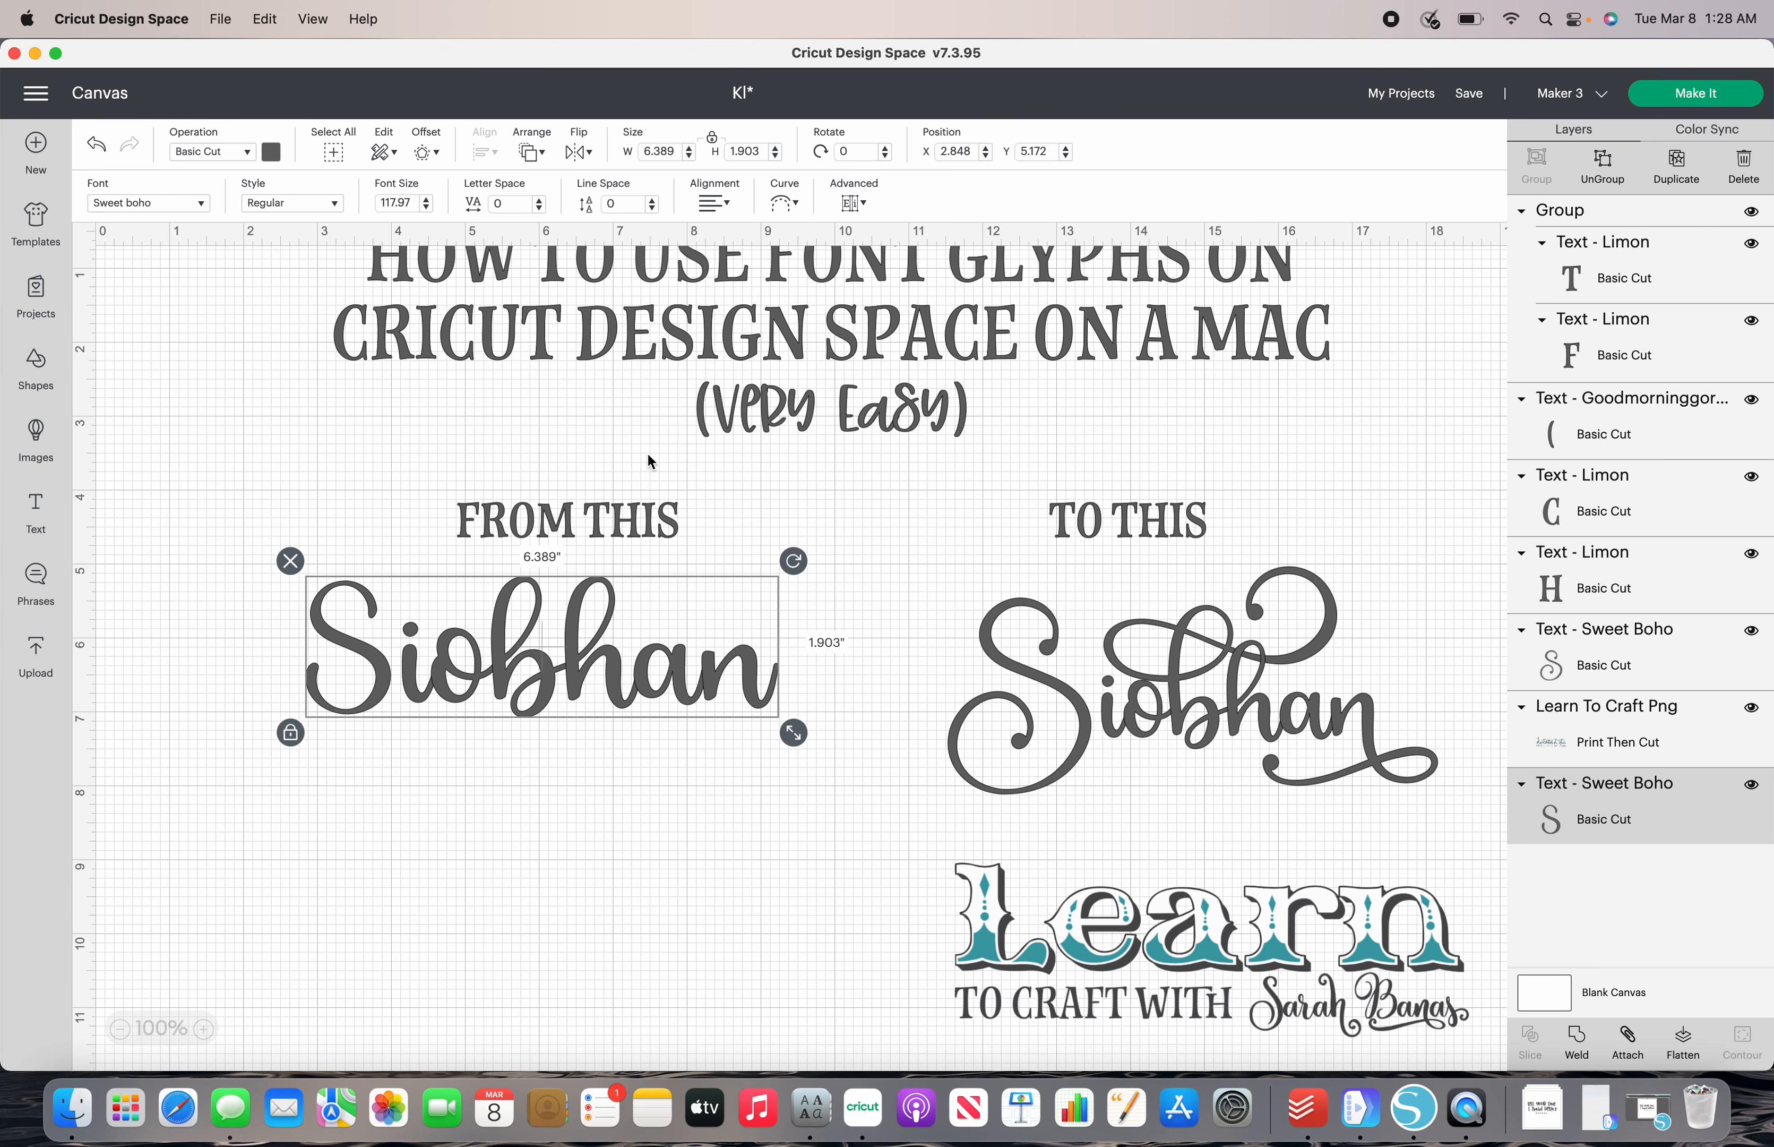
{"action": "double_click", "coordinate": [378, 688]}
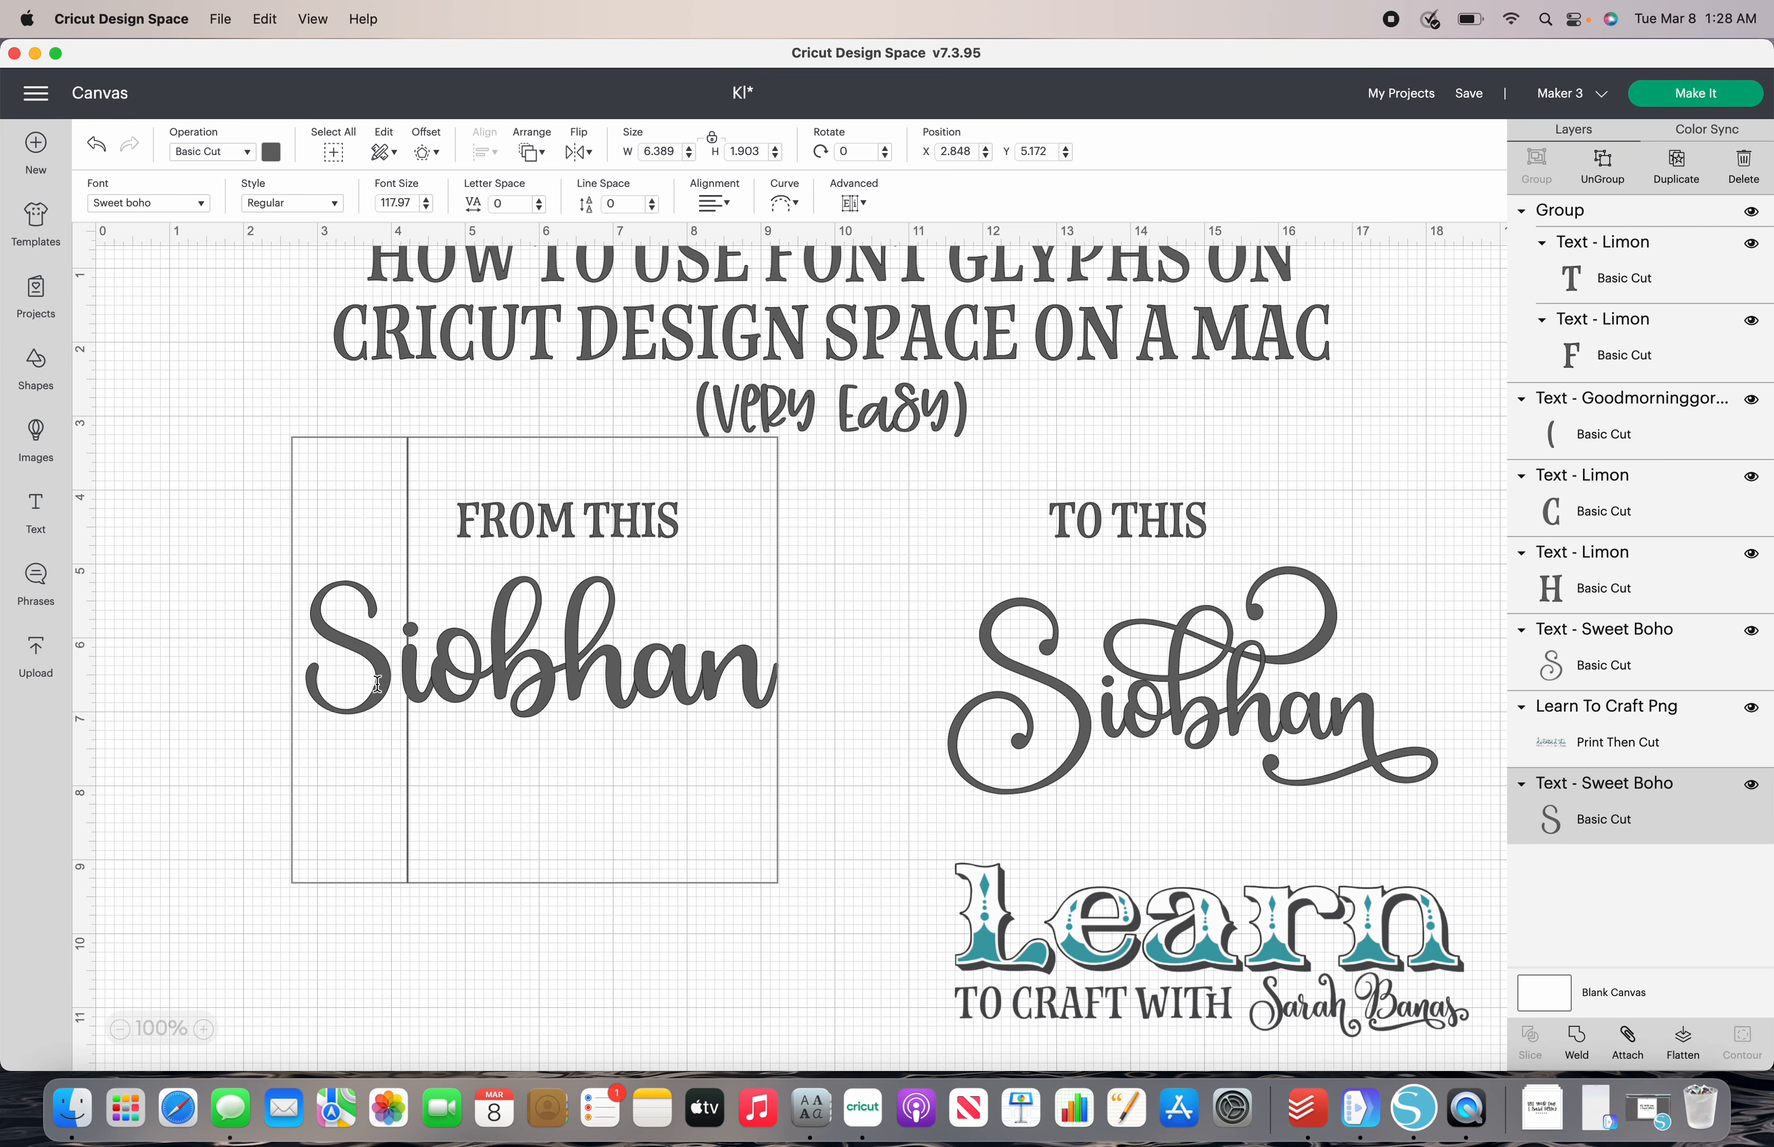
{"action": "key", "text": "BackSpace"}
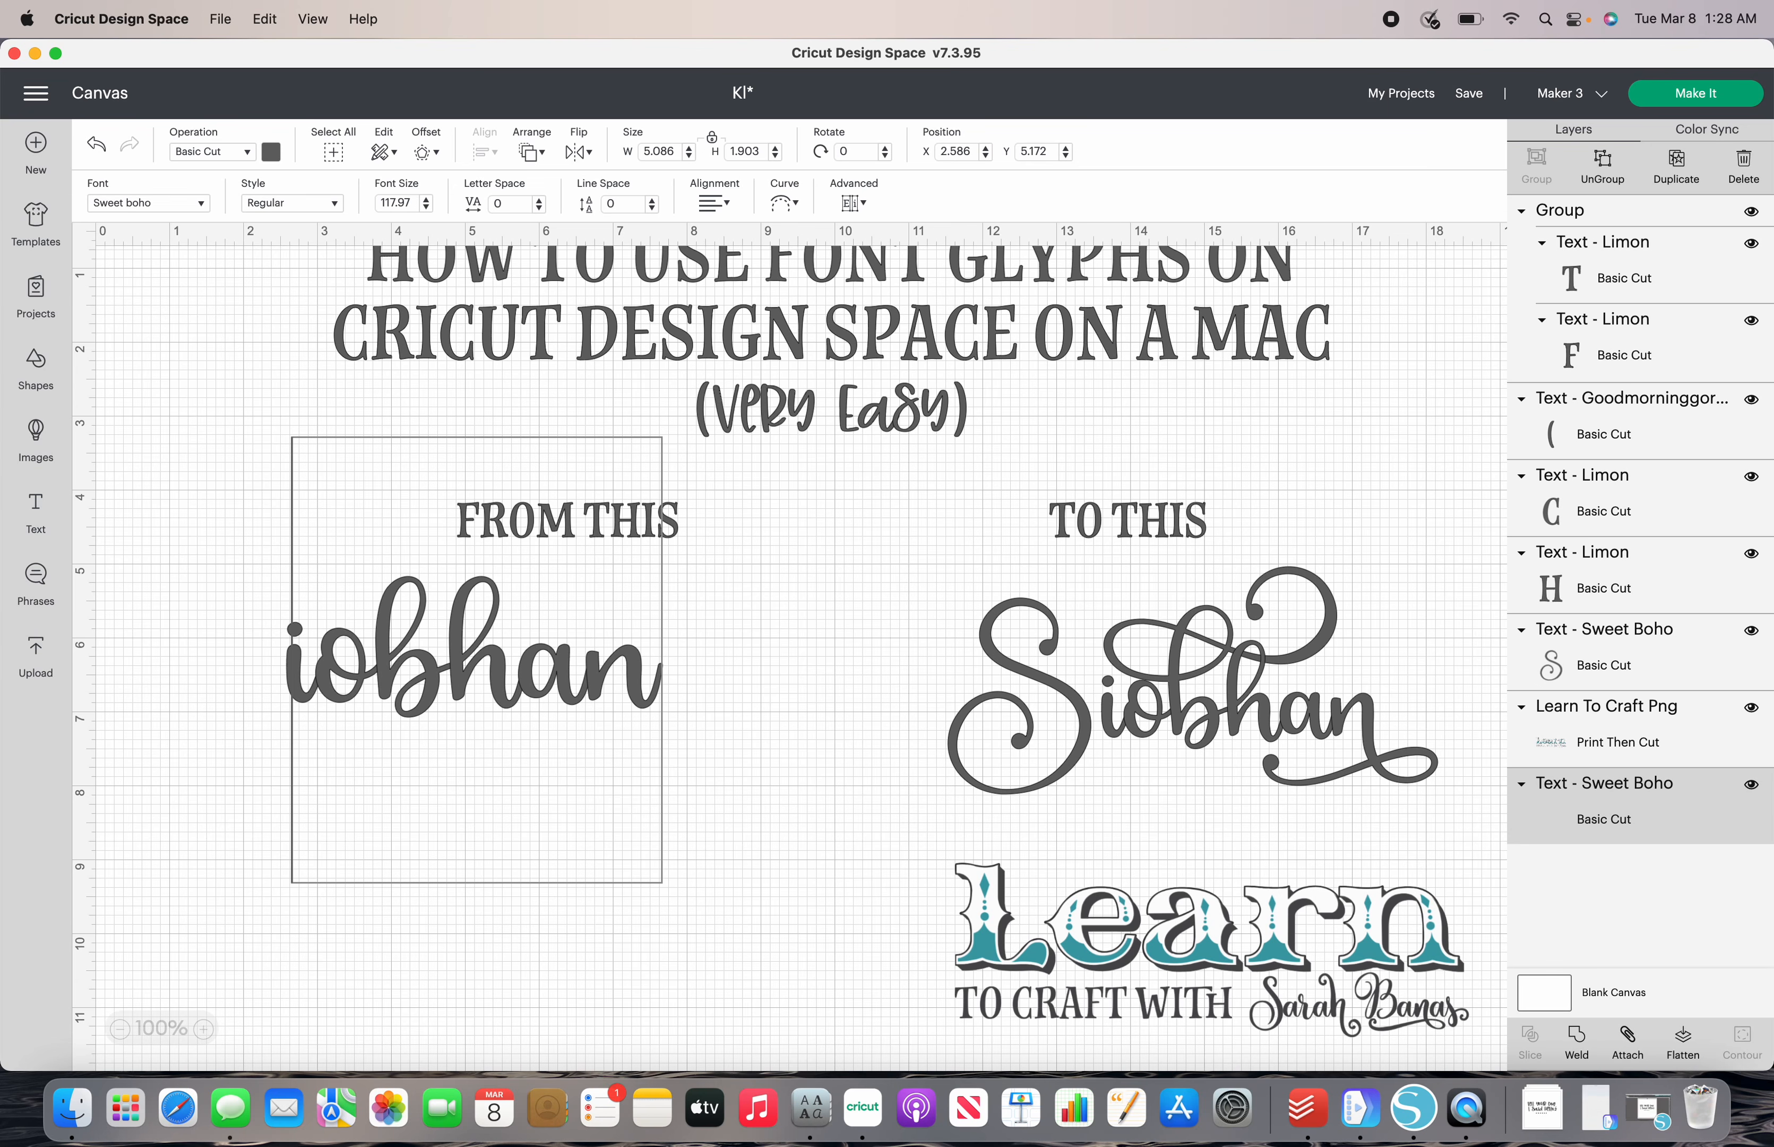
{"action": "type", "text": "S"}
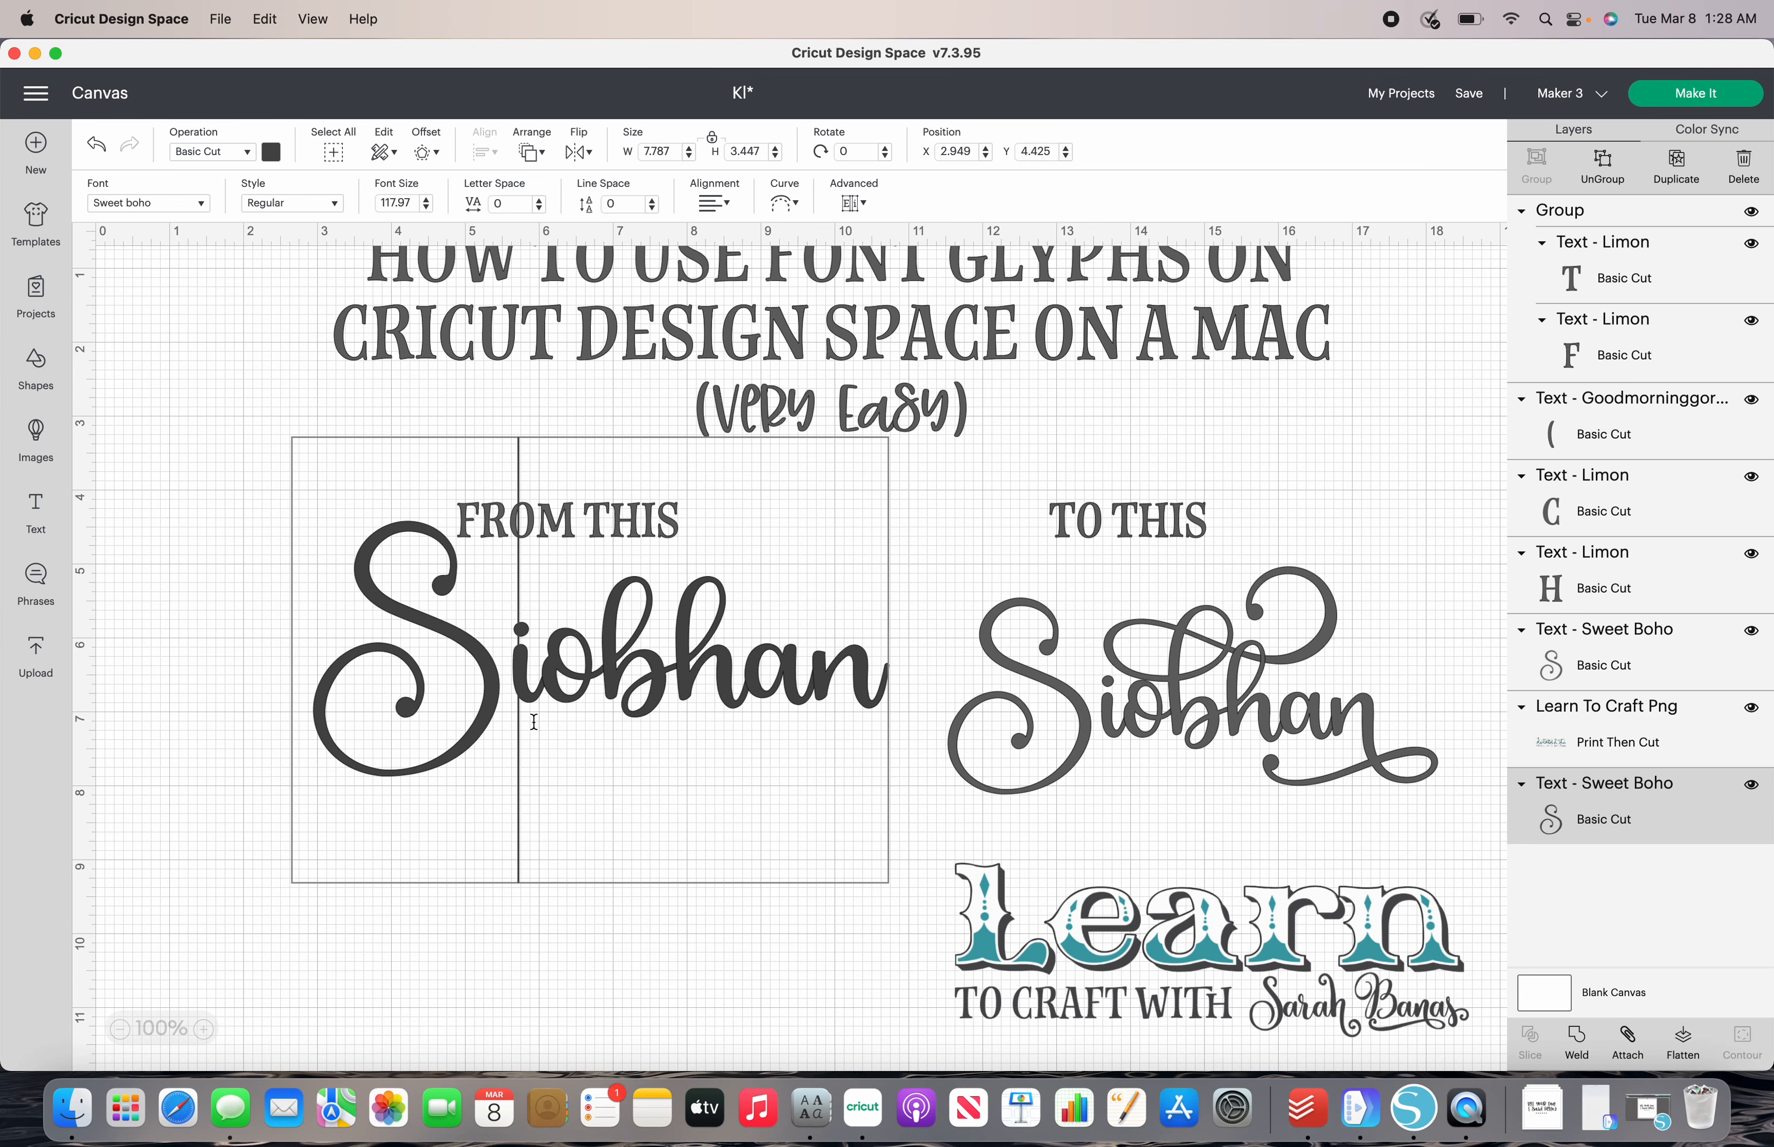
{"action": "left_click", "coordinate": [710, 968]}
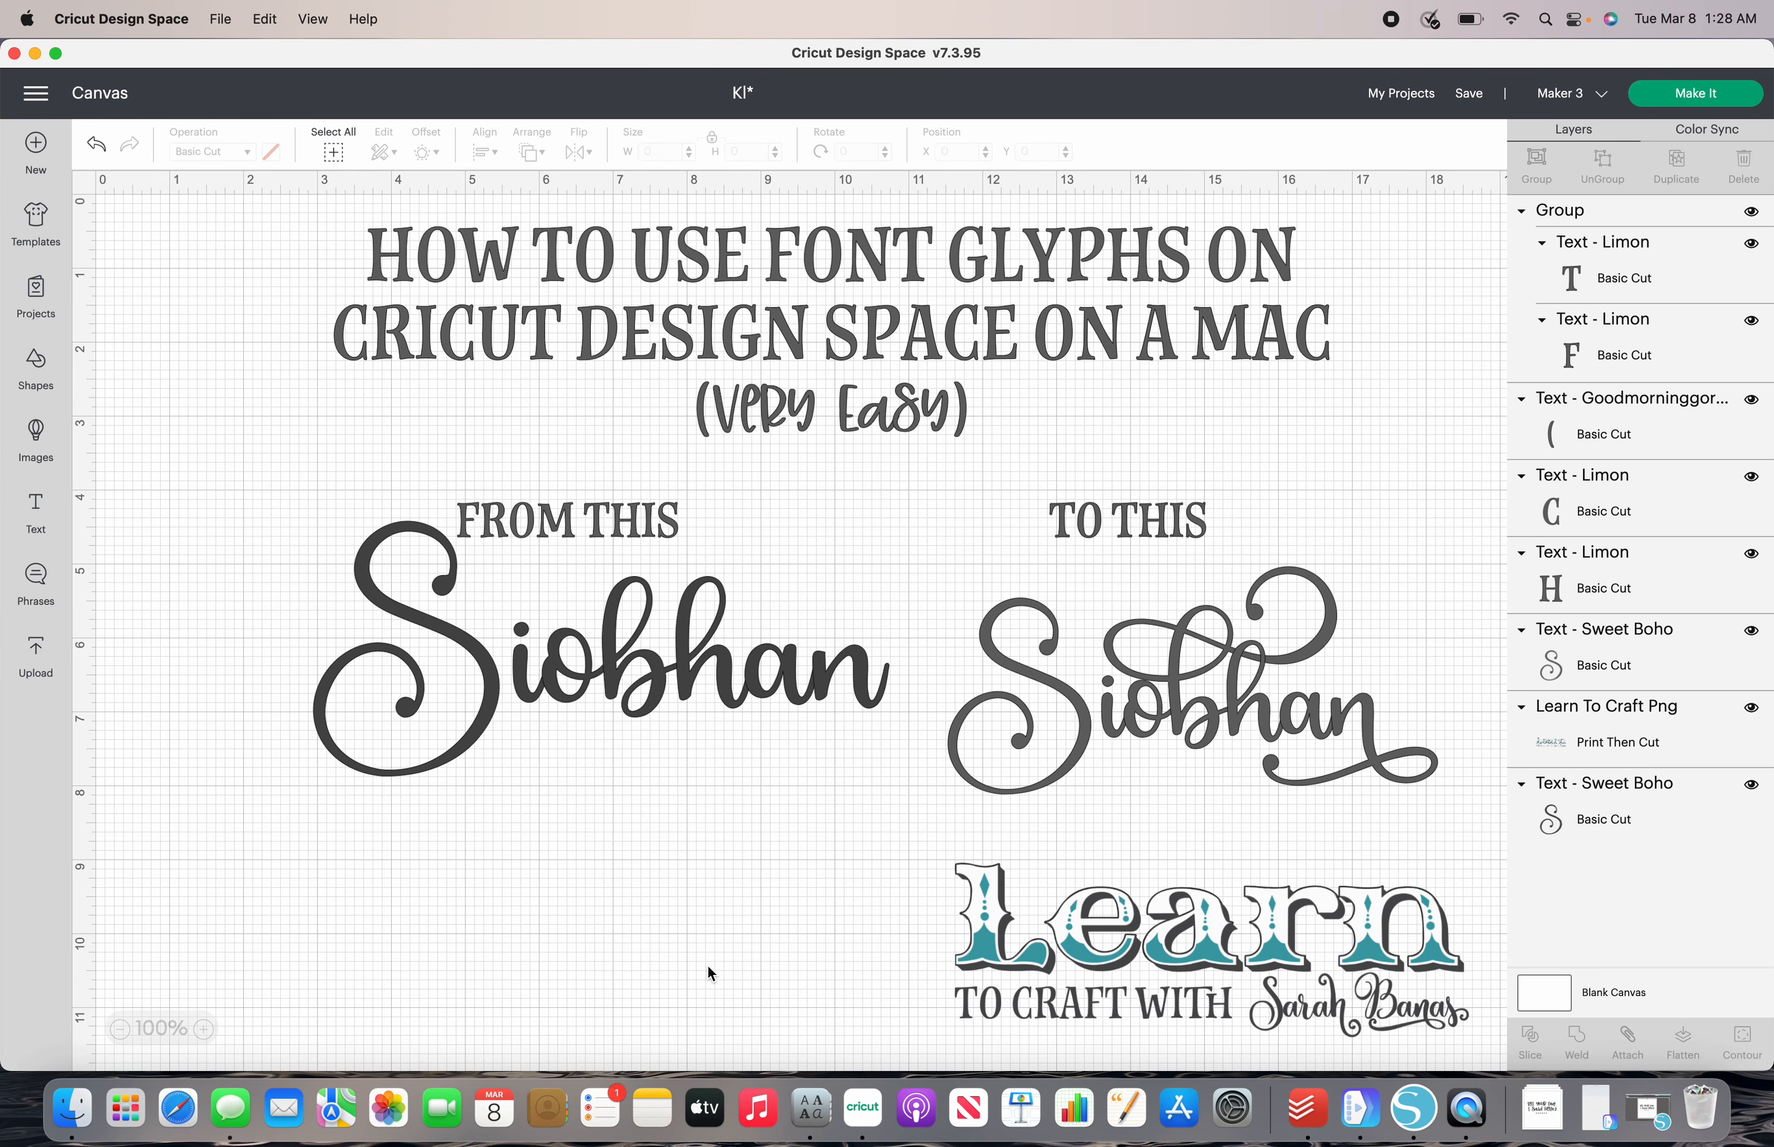
- Delete the letter b from the name under "FROM THIS"
{"action": "double_click", "coordinate": [659, 692]}
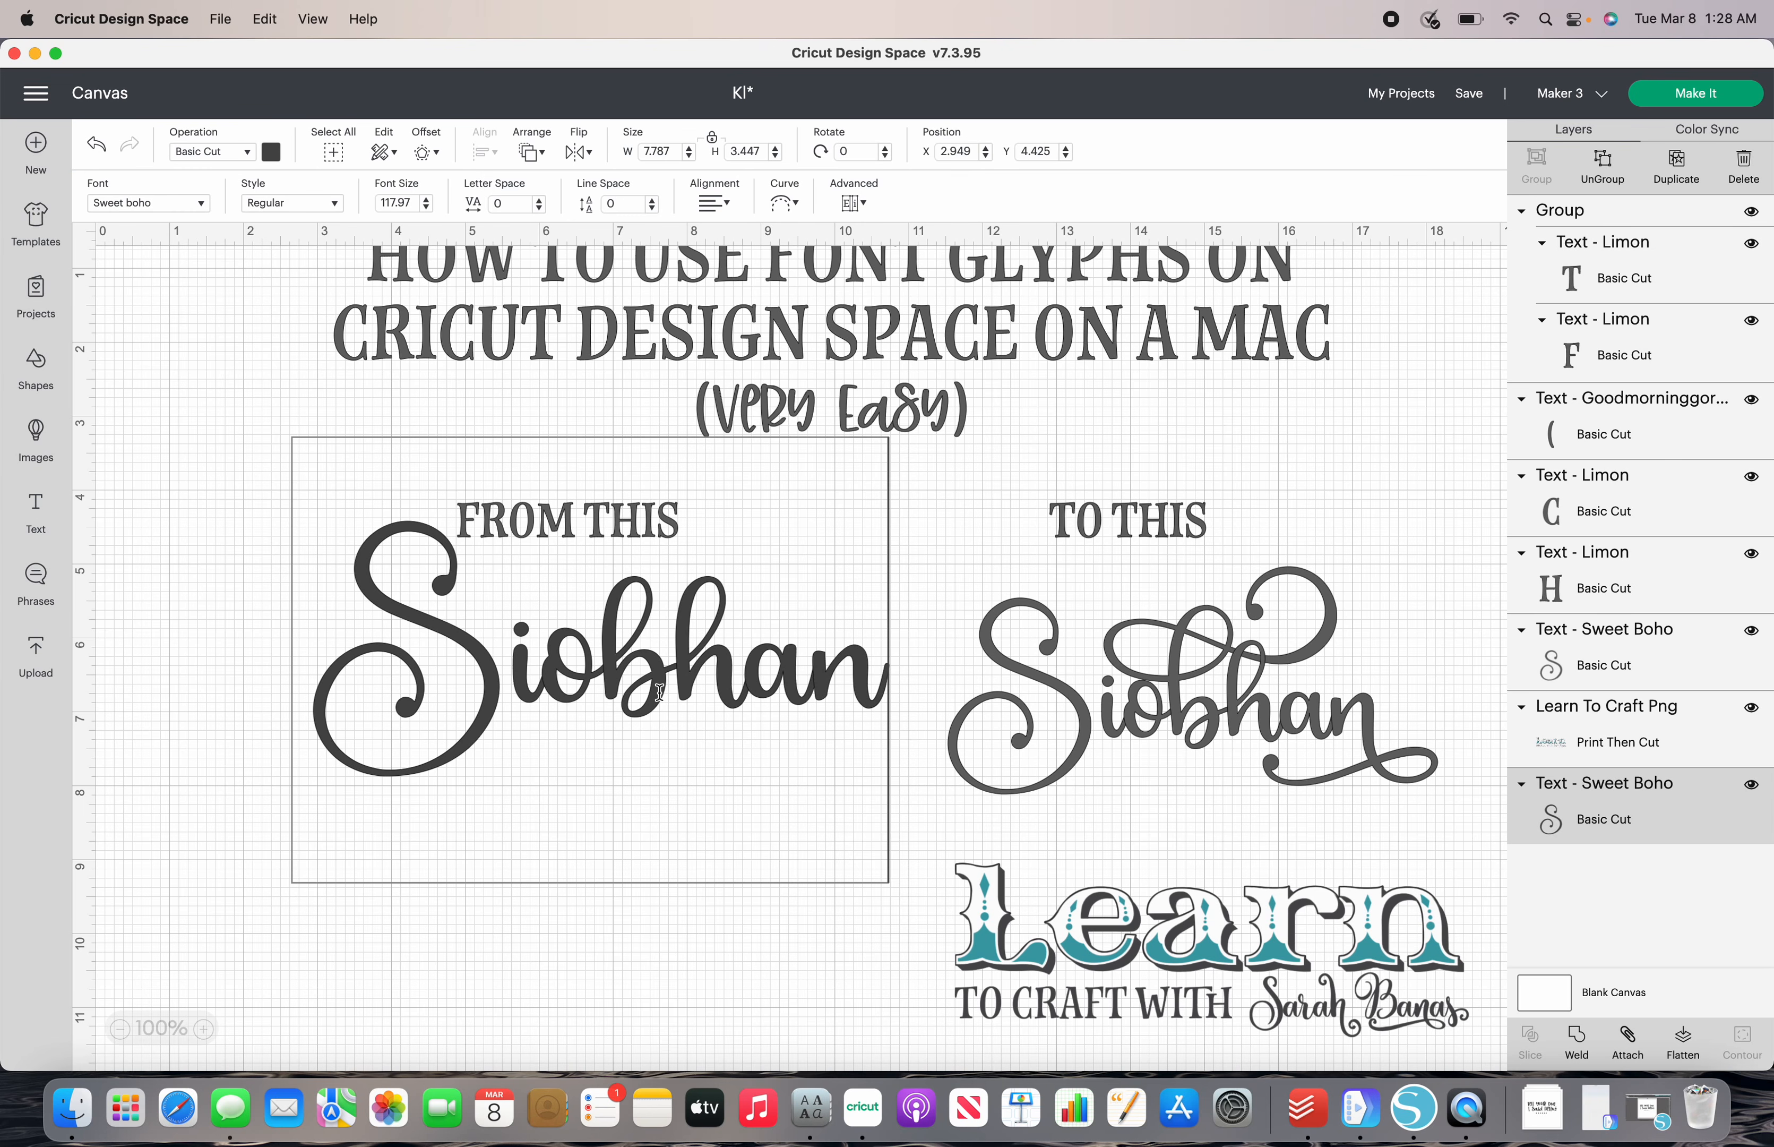
{"action": "left_click", "coordinate": [659, 691]}
{"action": "key", "text": "BackSpace"}
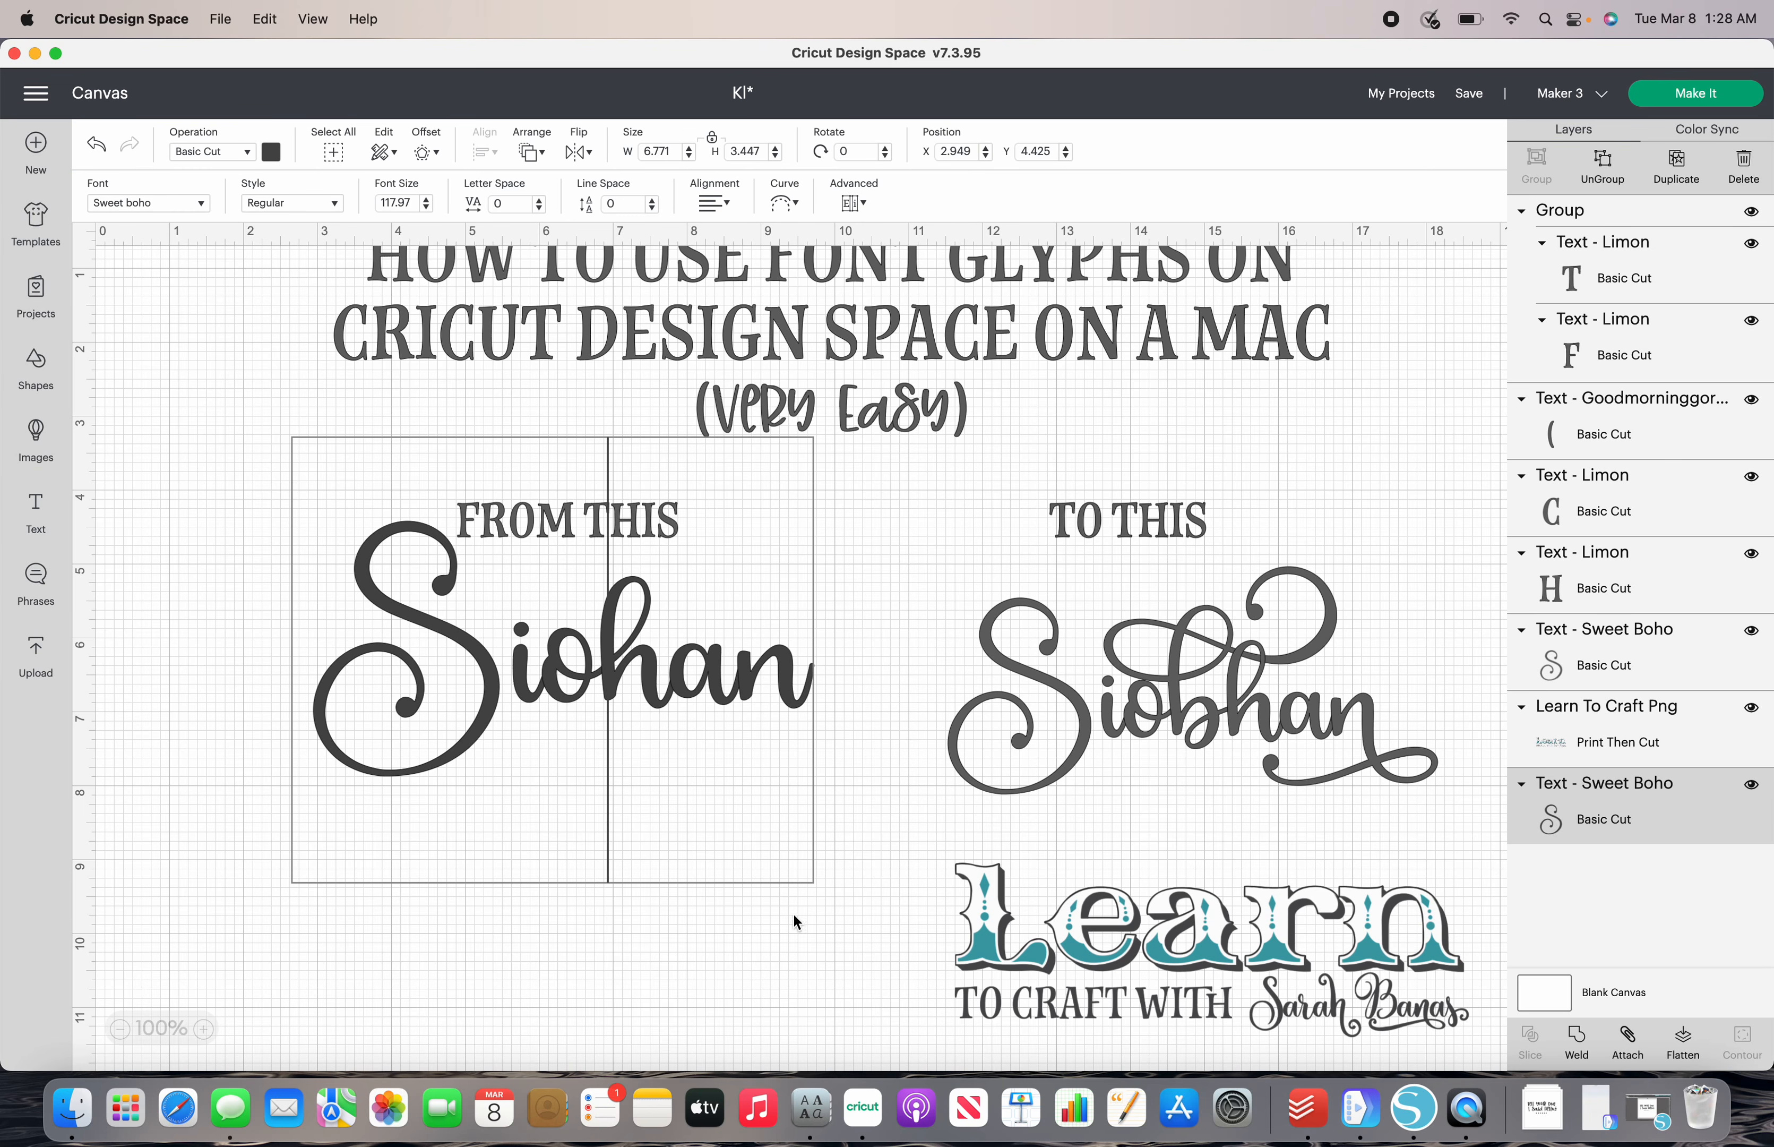
- Copy the Sweet boho b glyph with the double top loop from Font Book and paste it into the name in place of the deleted b
{"action": "left_click", "coordinate": [811, 1107]}
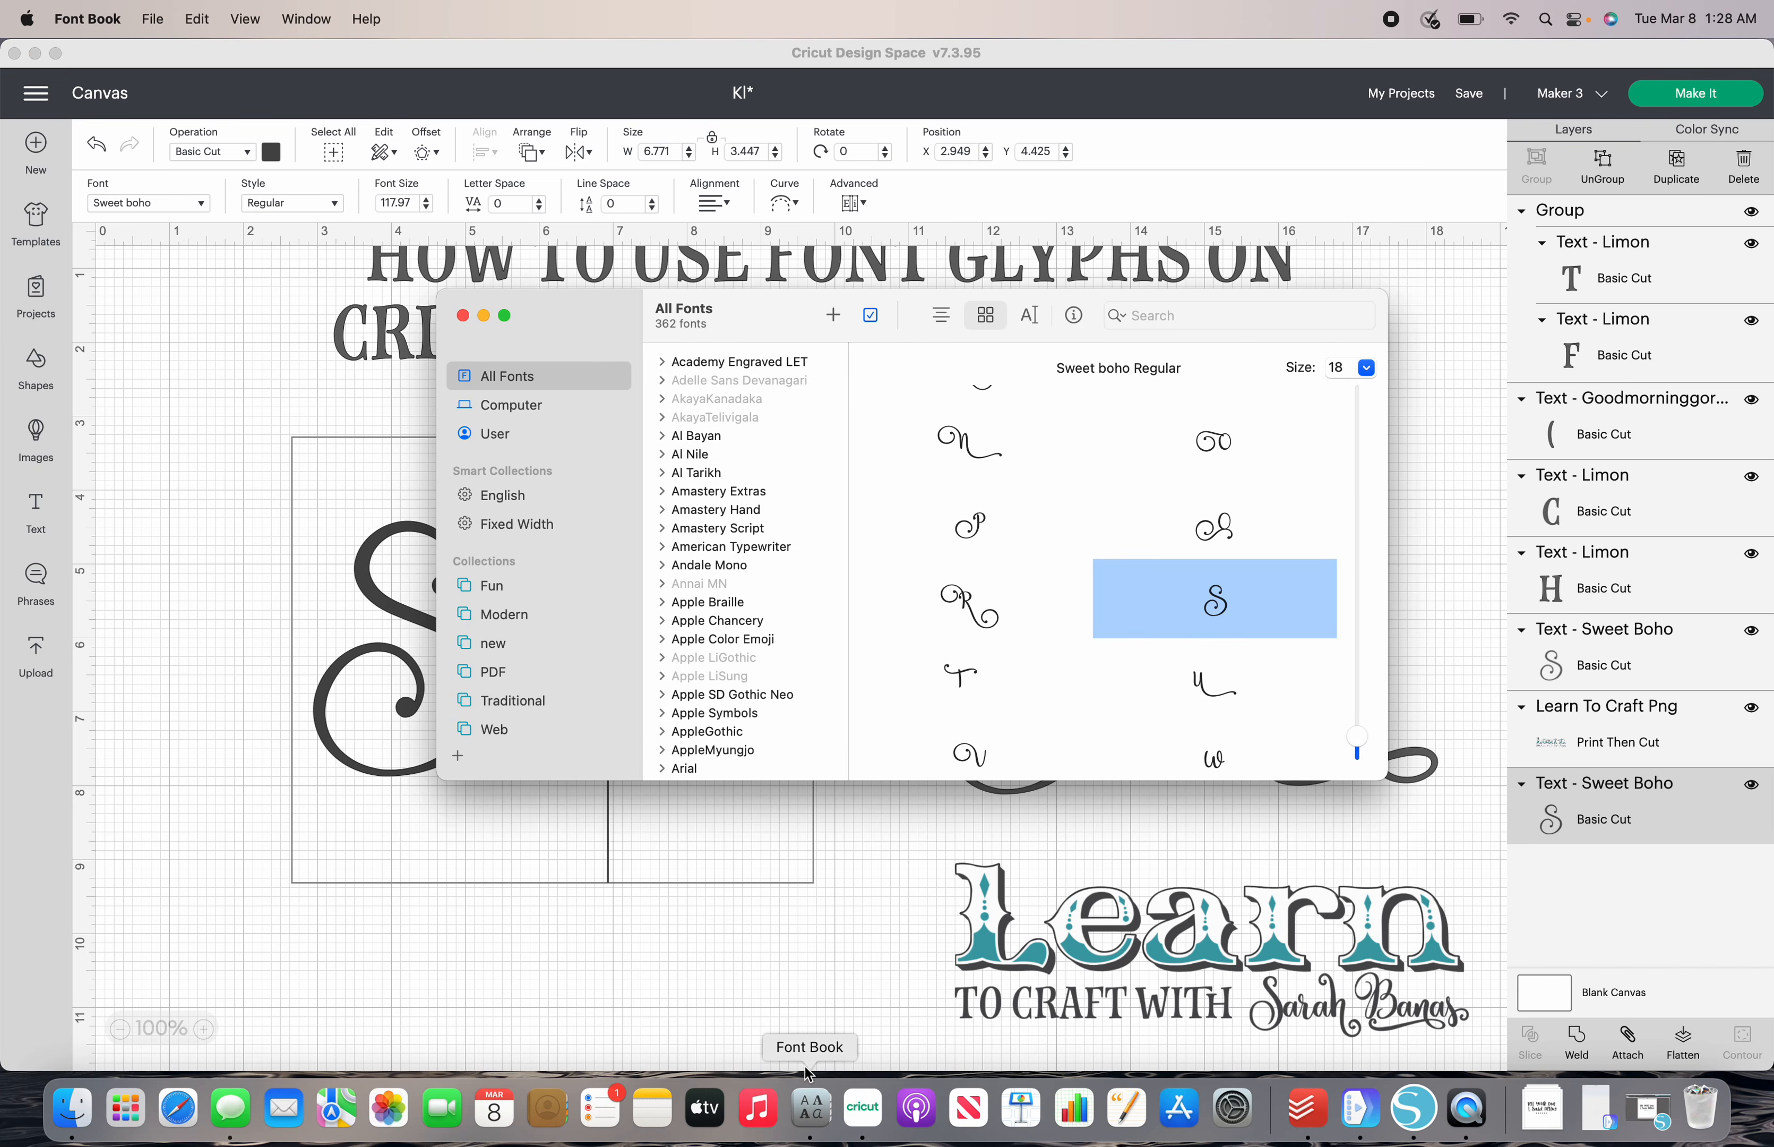
{"action": "scroll", "coordinate": [1101, 481], "scroll_direction": "down", "scroll_amount": 15}
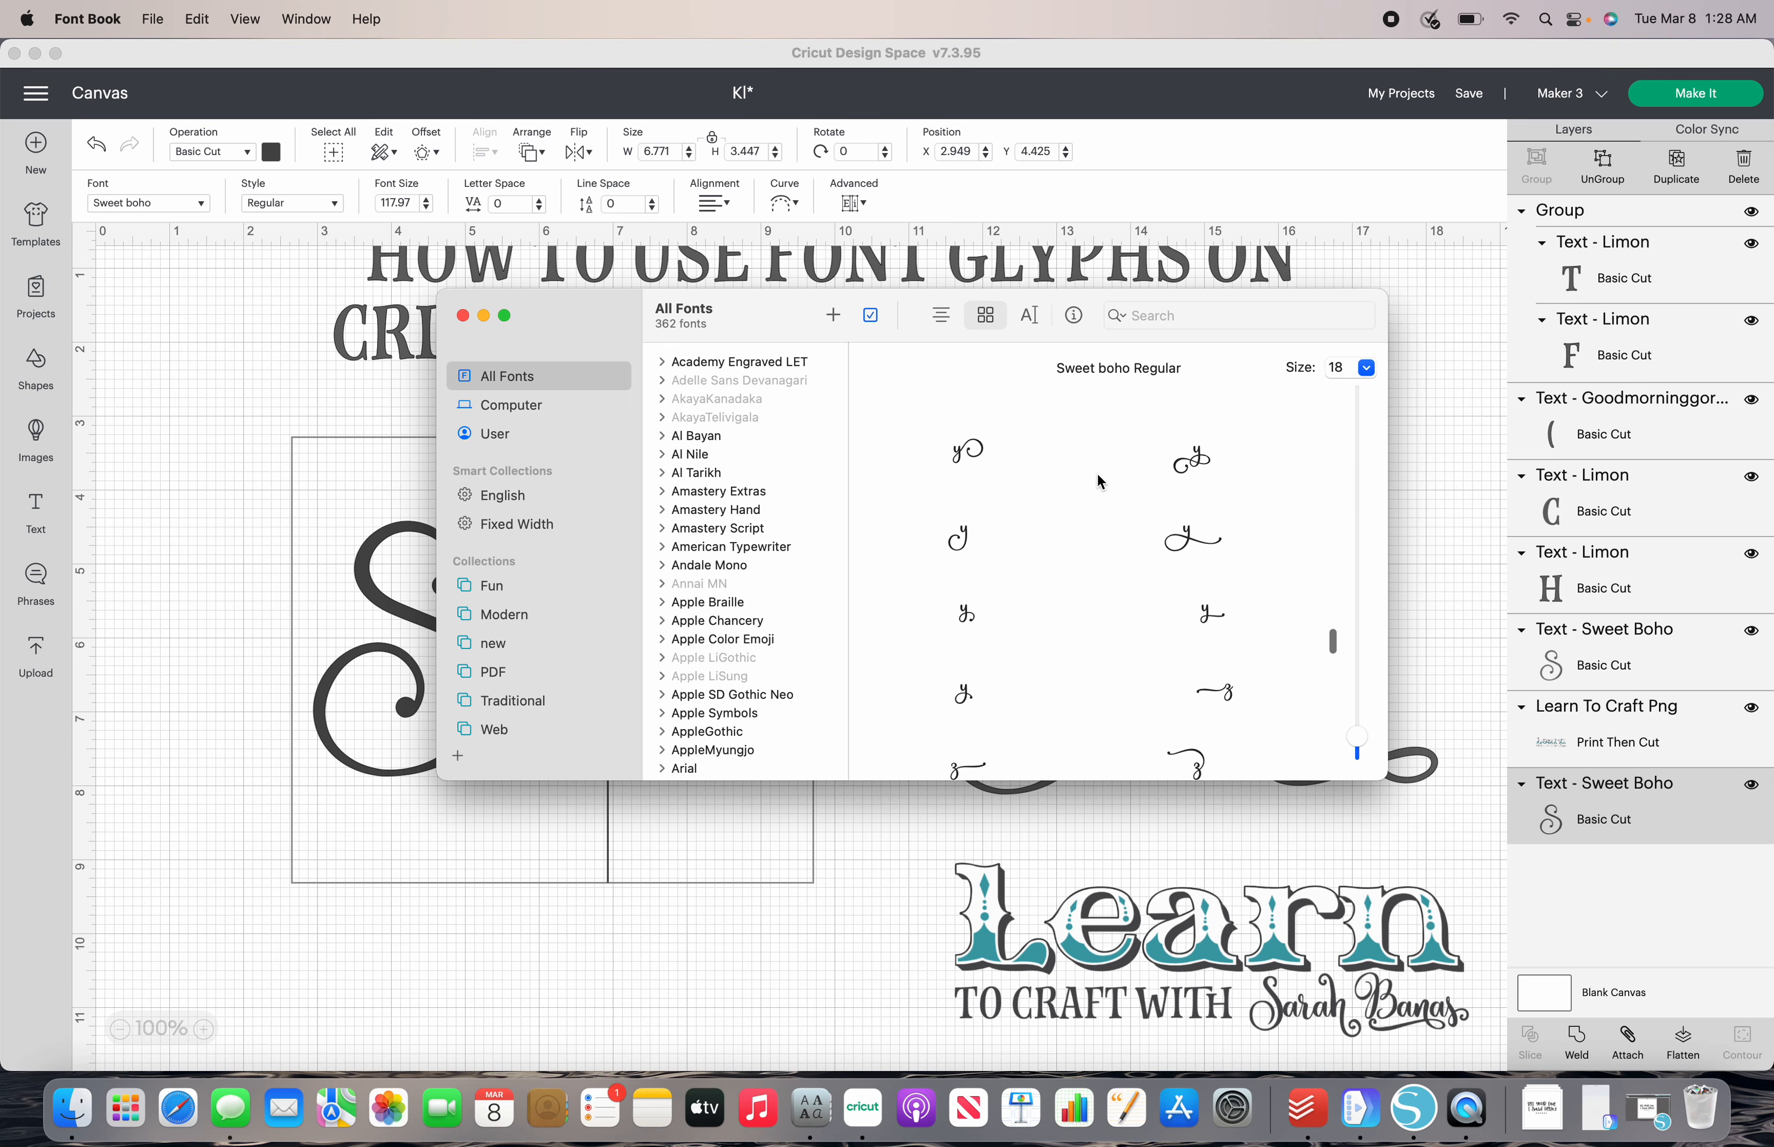
{"action": "left_click_drag", "start_coordinate": [1328, 625], "coordinate": [1322, 478]}
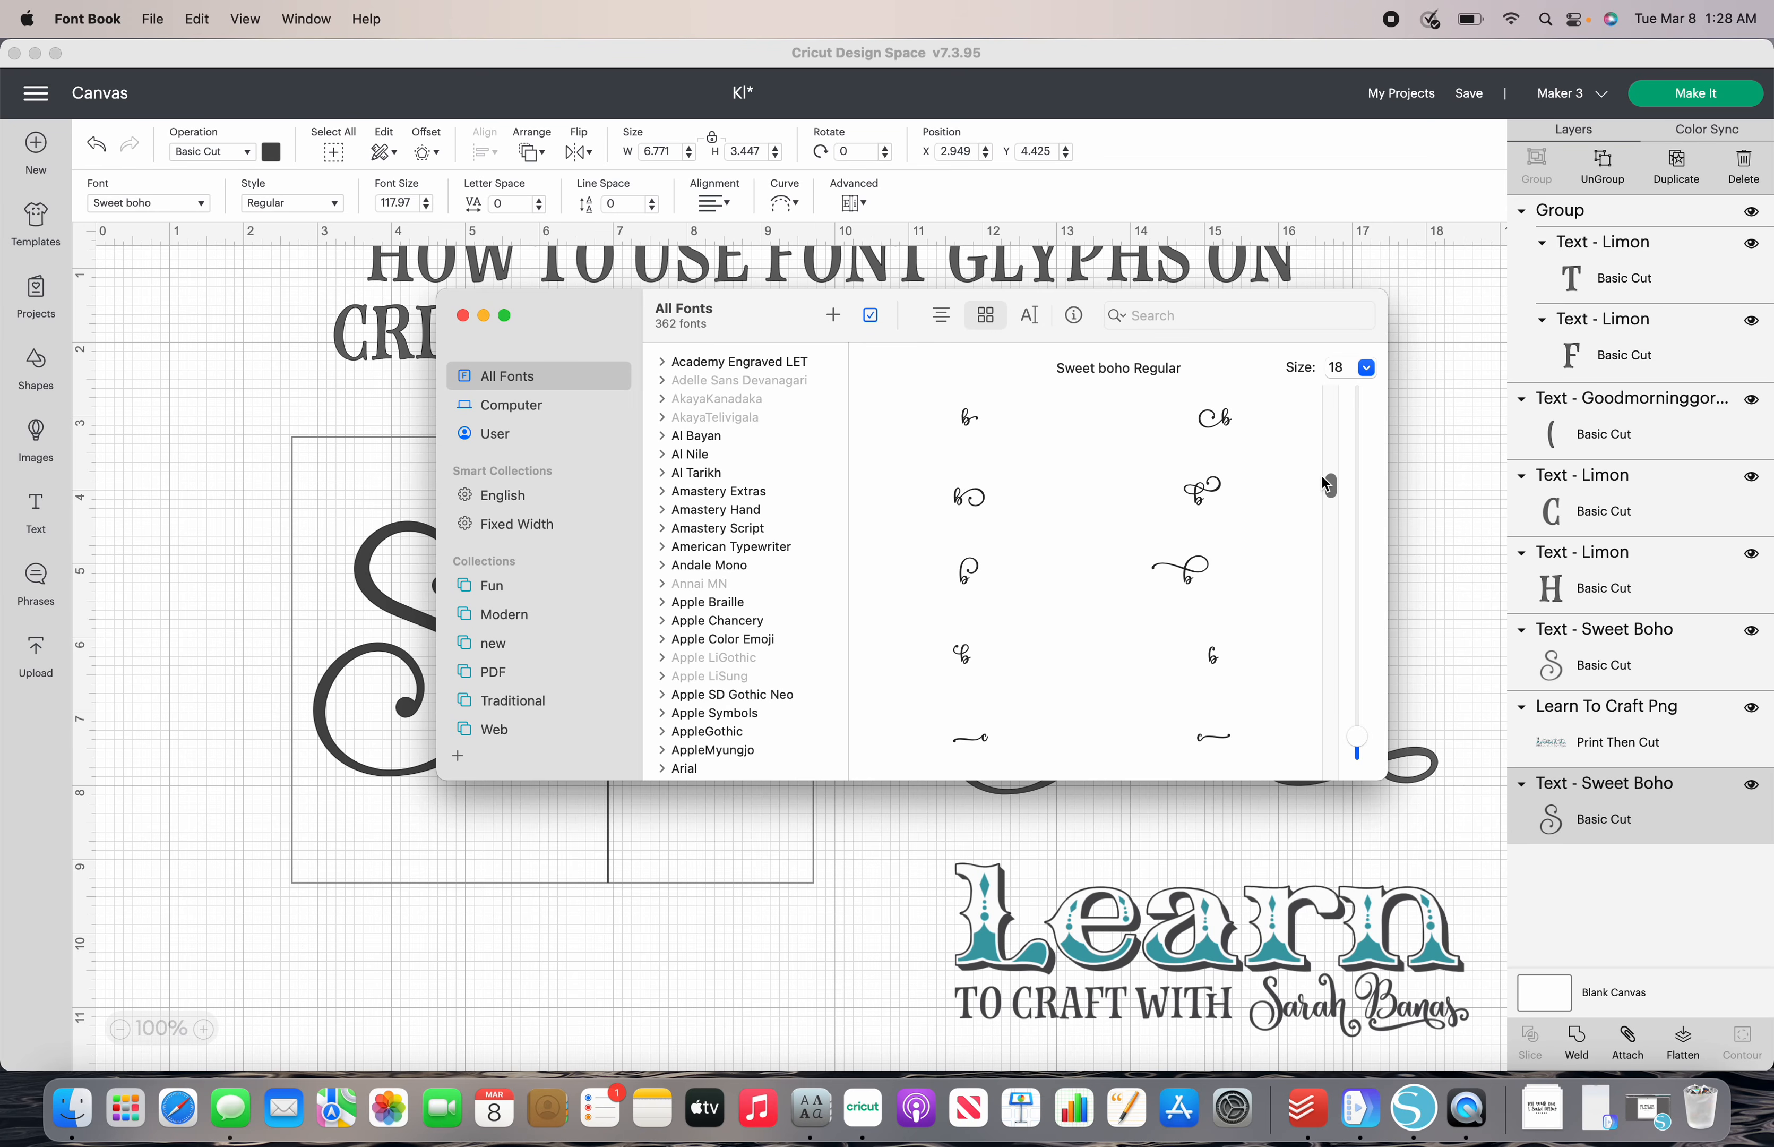
{"action": "left_click", "coordinate": [1211, 486]}
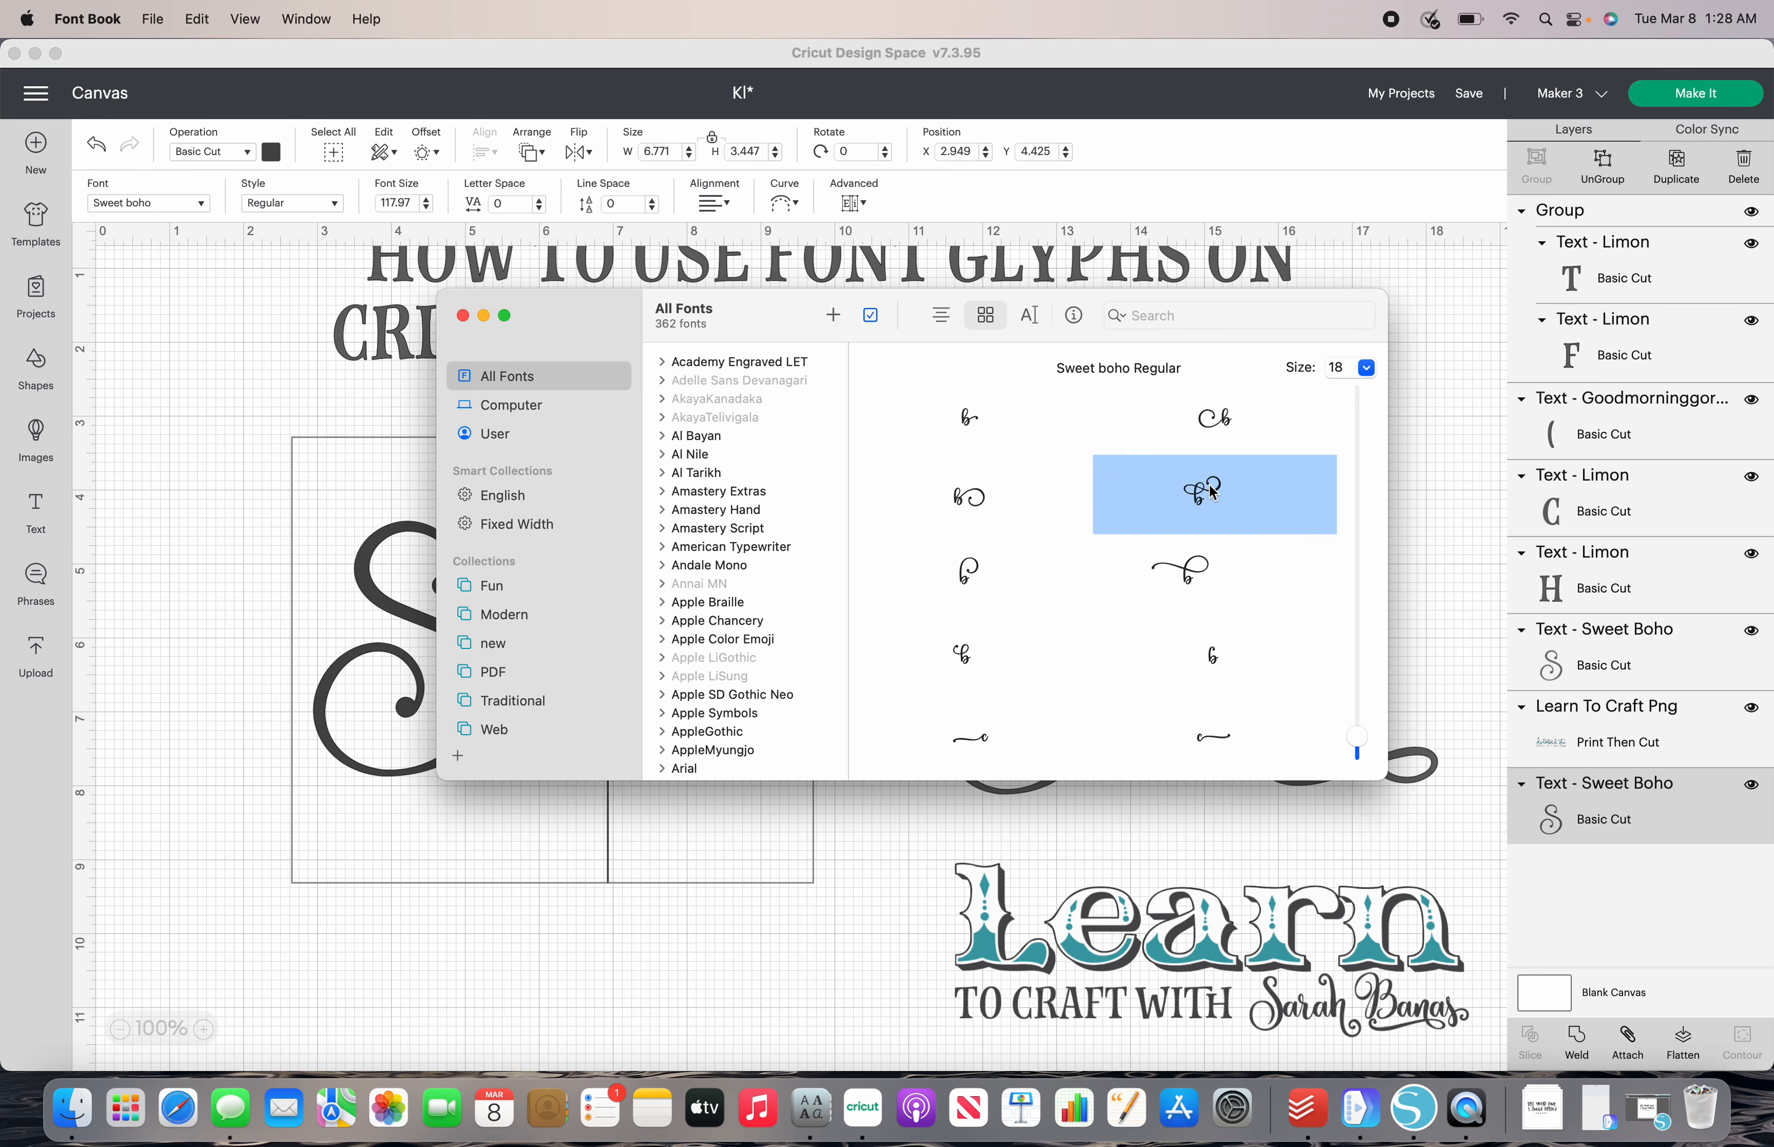
{"action": "key", "text": "super+c"}
{"action": "left_click", "coordinate": [233, 665]}
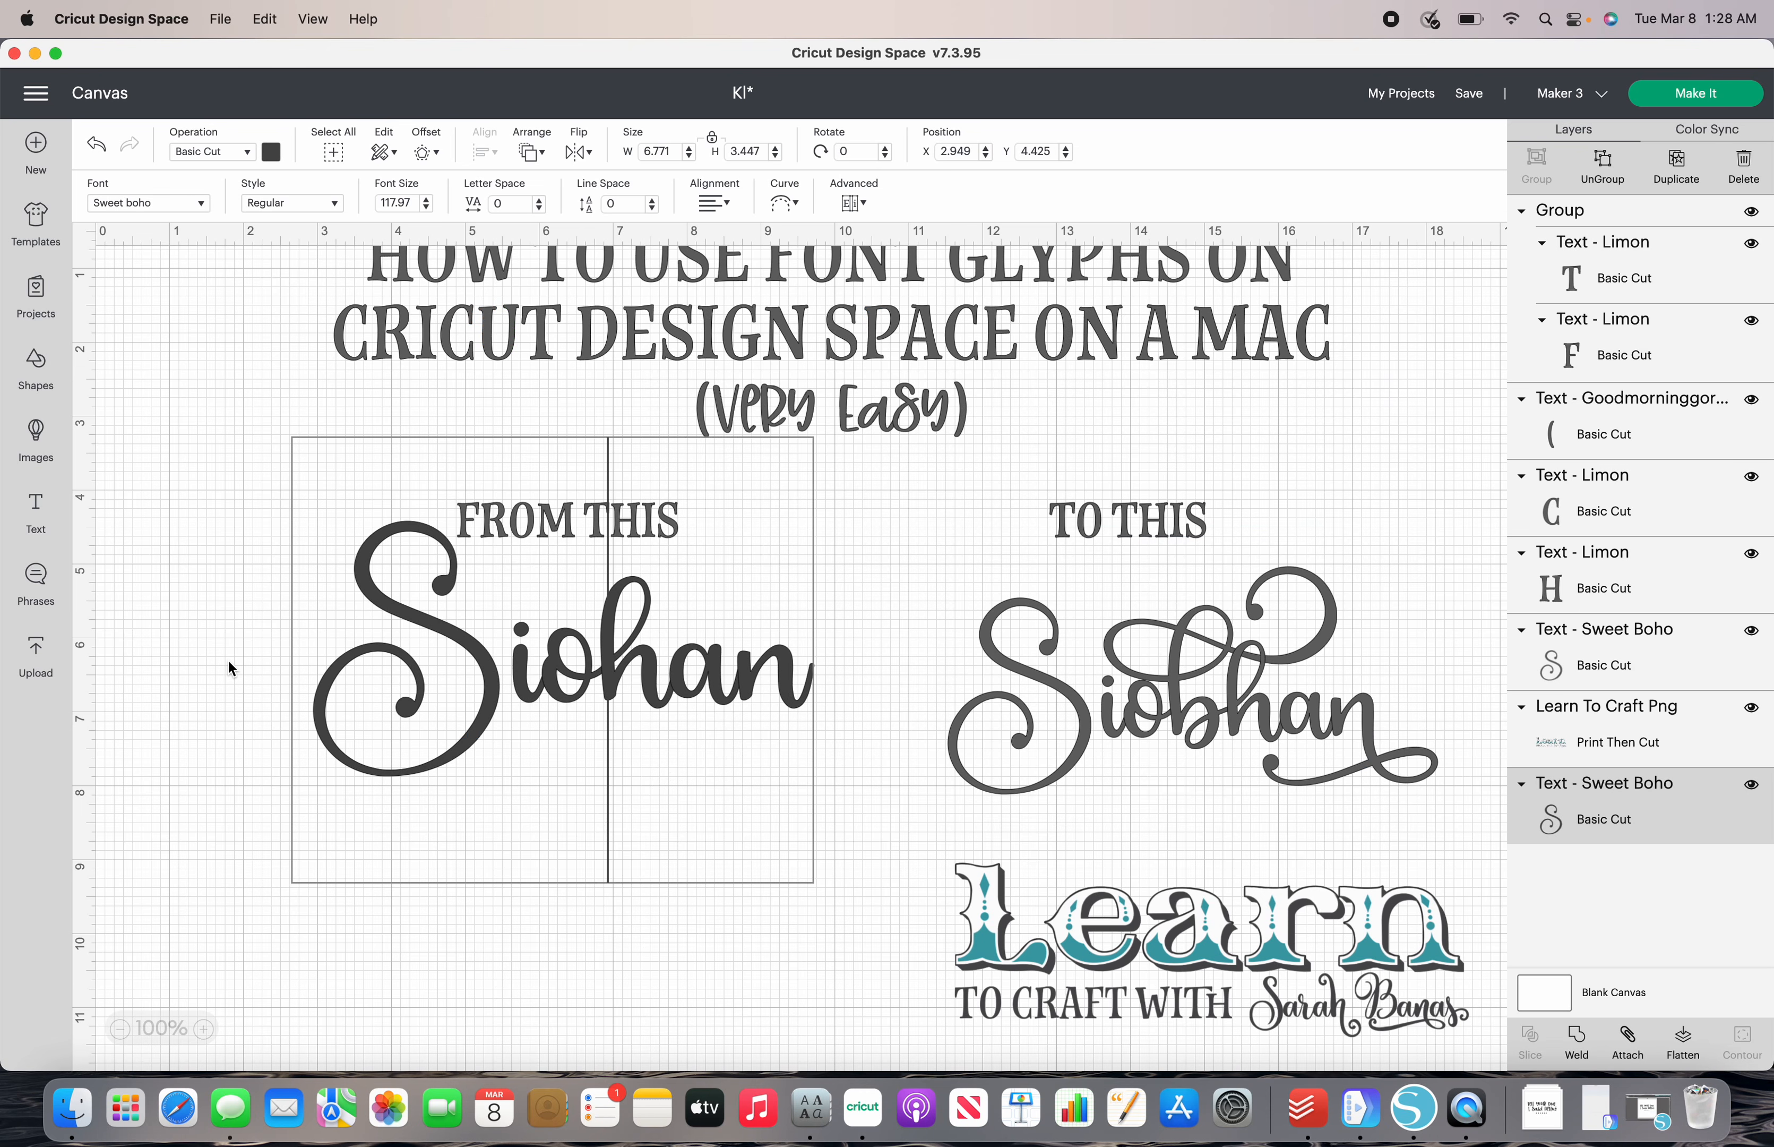
{"action": "key", "text": "super+v"}
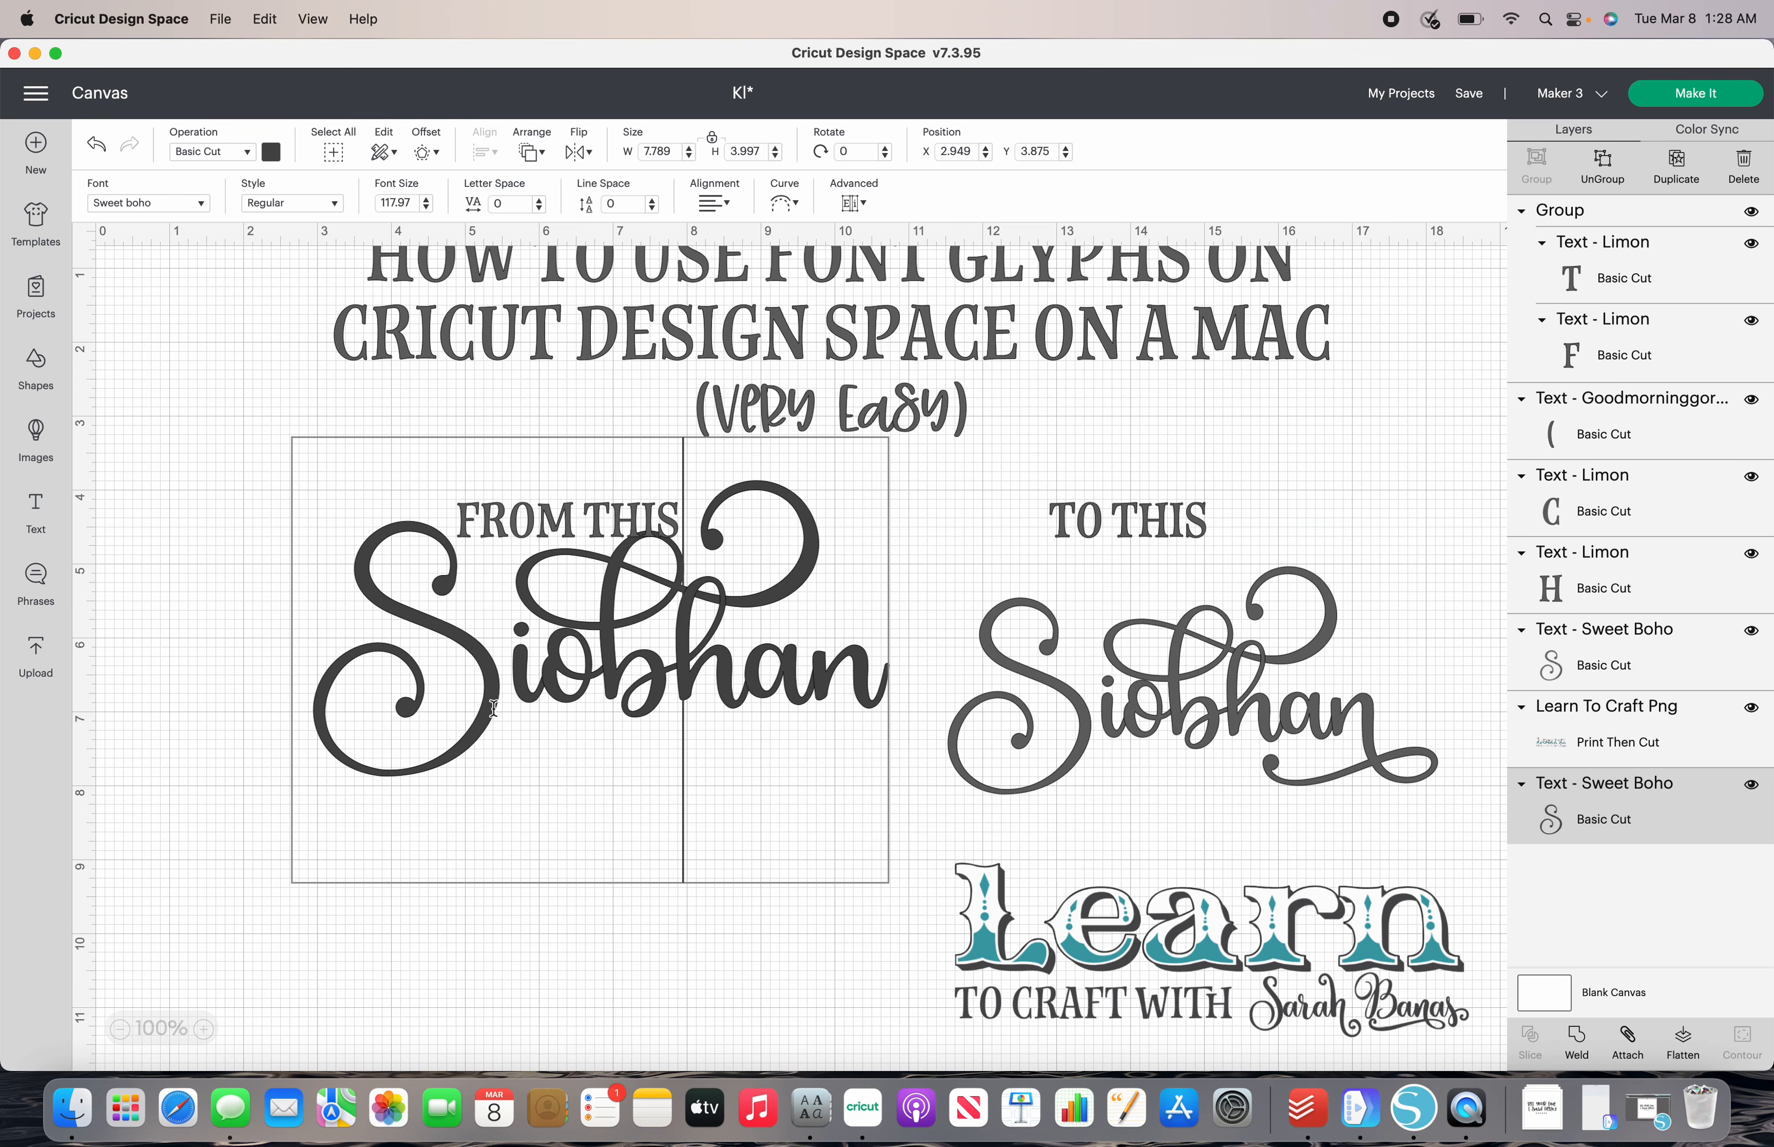
- Replace the final n of the name under "FROM THIS" with the Sweet boho n glyph with the looped tail underneath, copied from Font Book
{"action": "left_click", "coordinate": [881, 689]}
{"action": "key", "text": "BackSpace"}
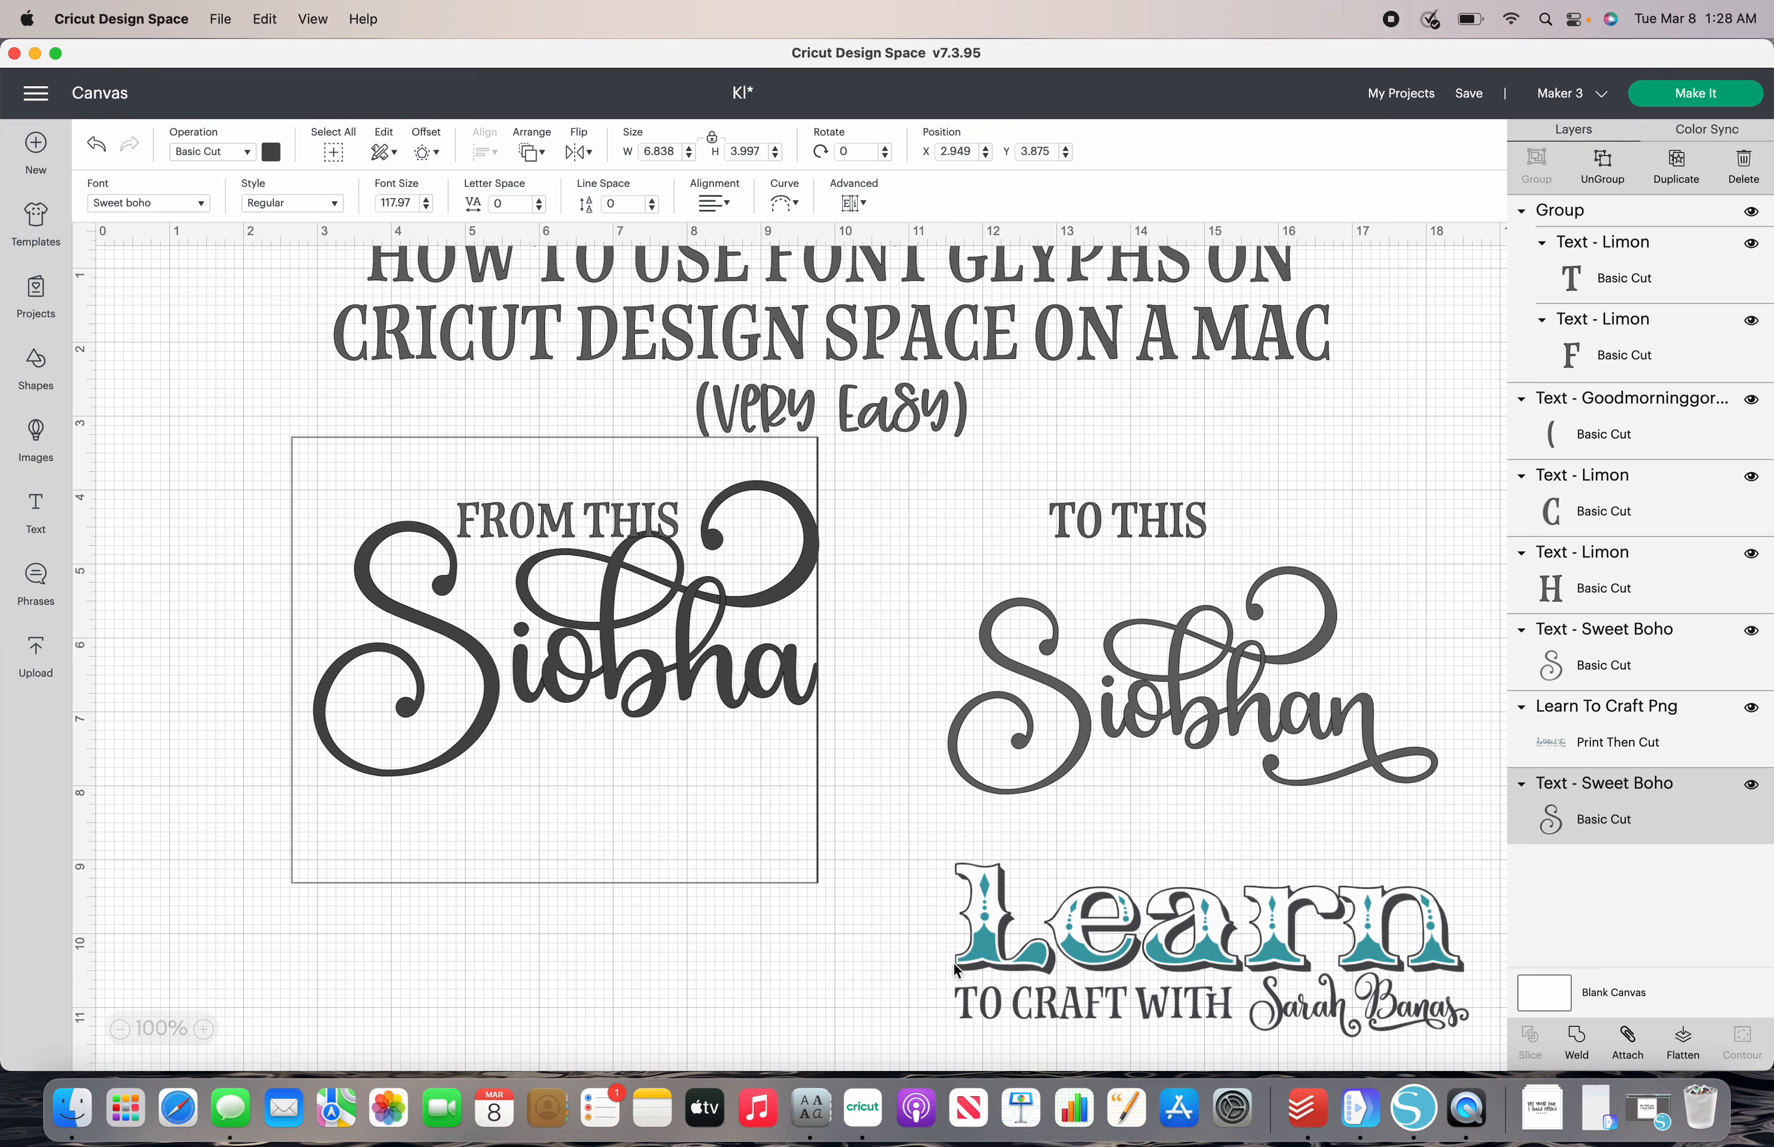
{"action": "left_click", "coordinate": [812, 1107]}
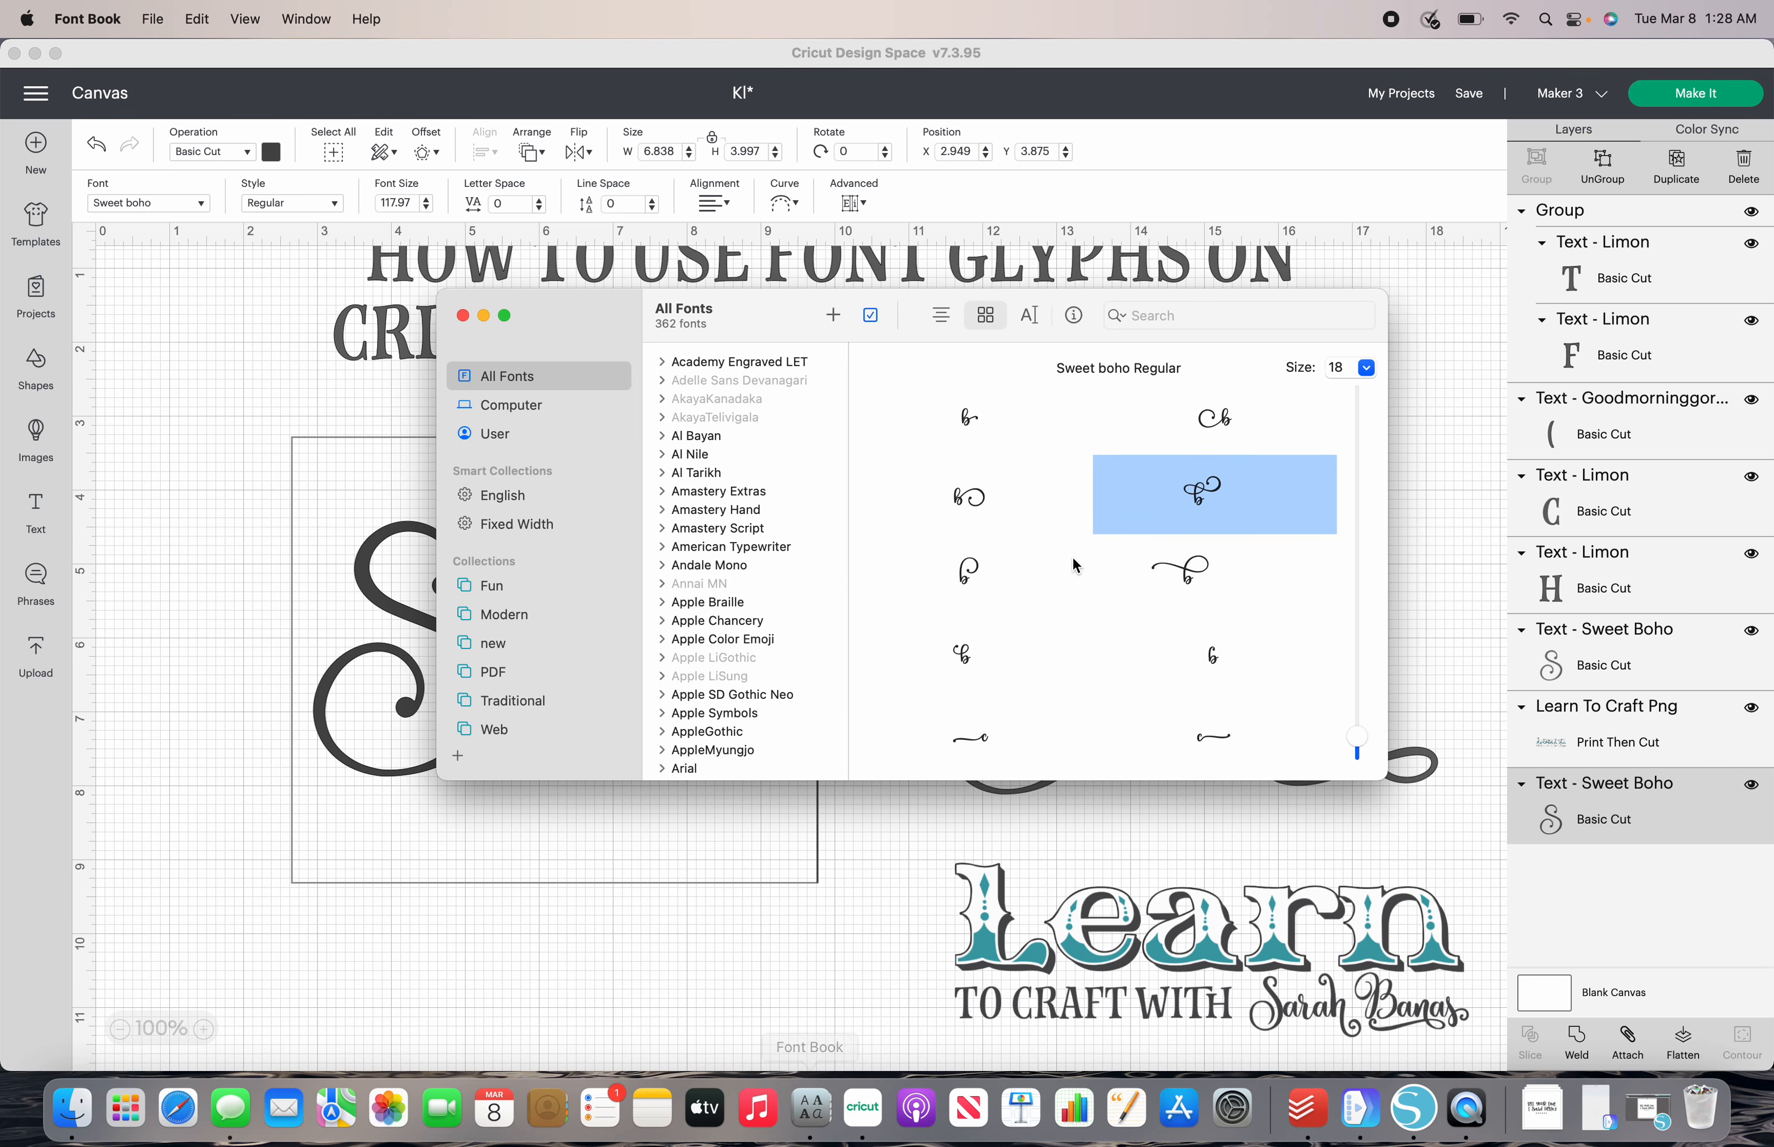
{"action": "scroll", "coordinate": [1078, 559], "scroll_direction": "down", "scroll_amount": 3}
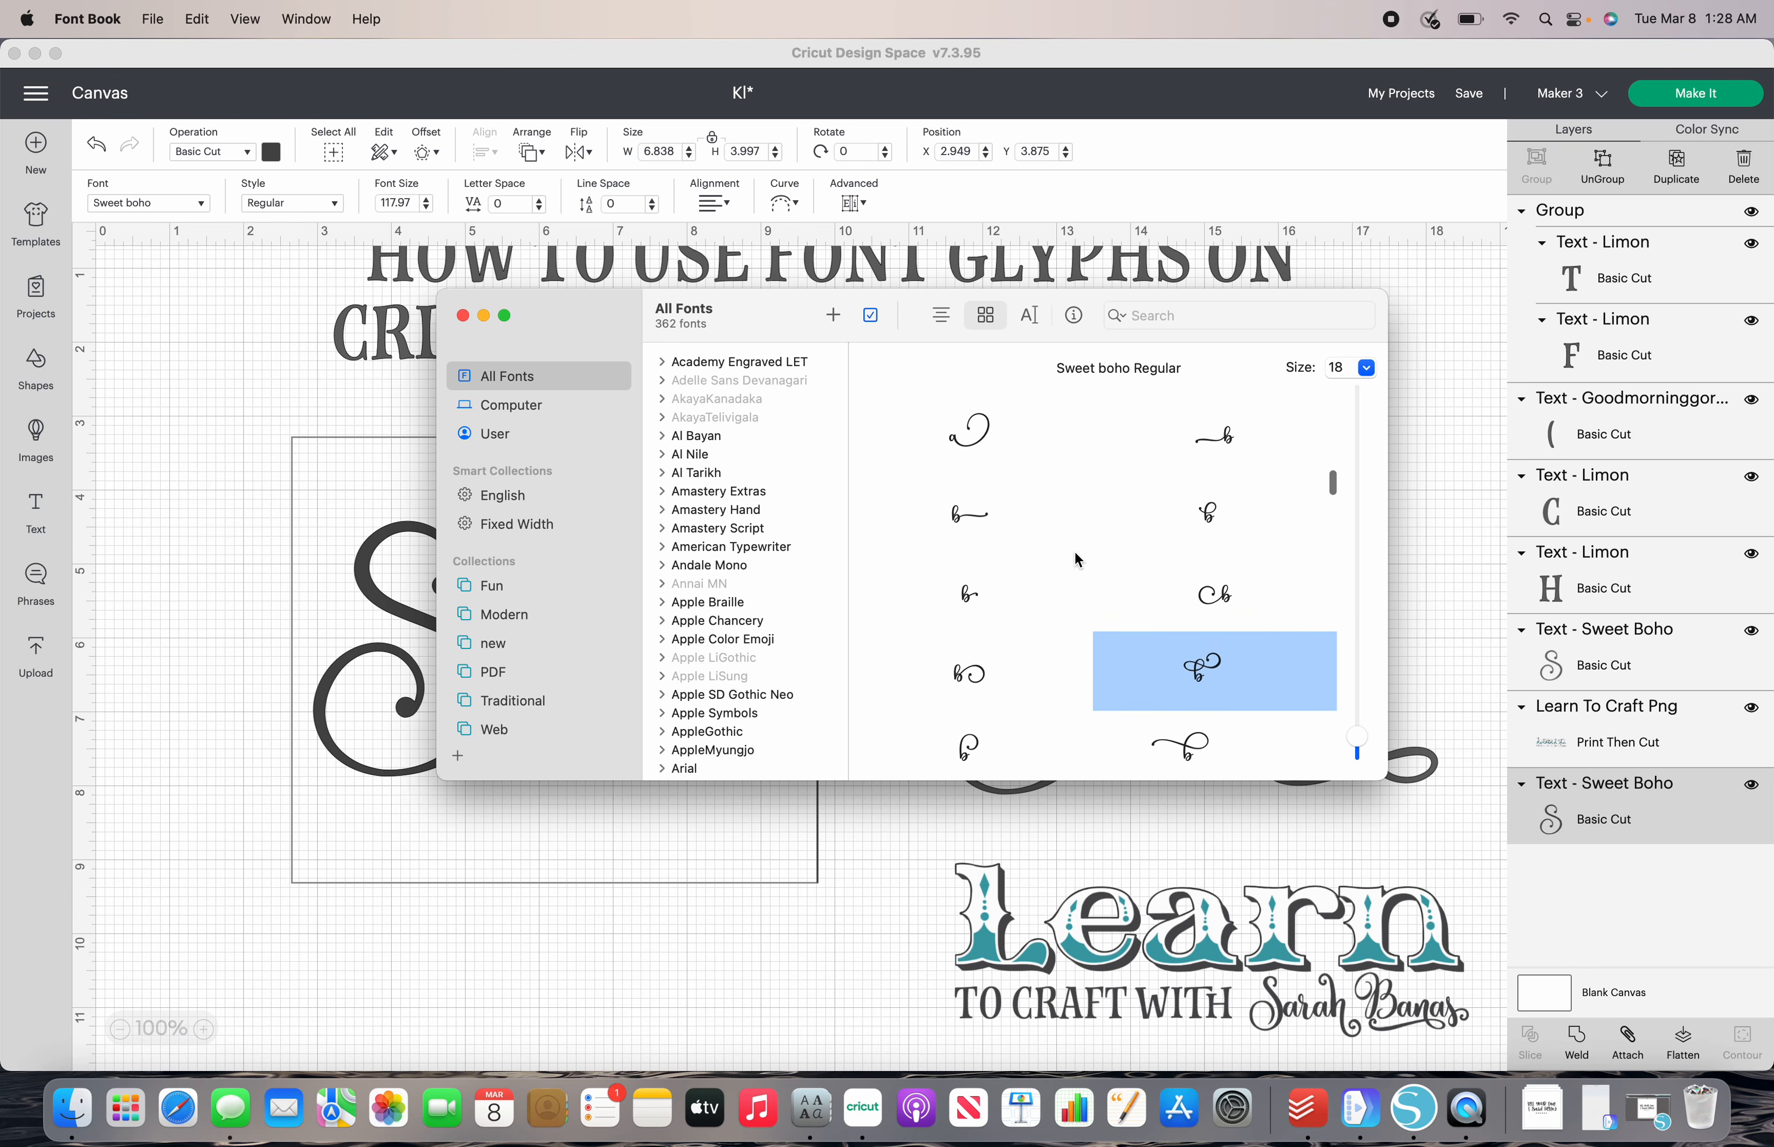
{"action": "scroll", "coordinate": [1078, 549], "scroll_direction": "down", "scroll_amount": 5}
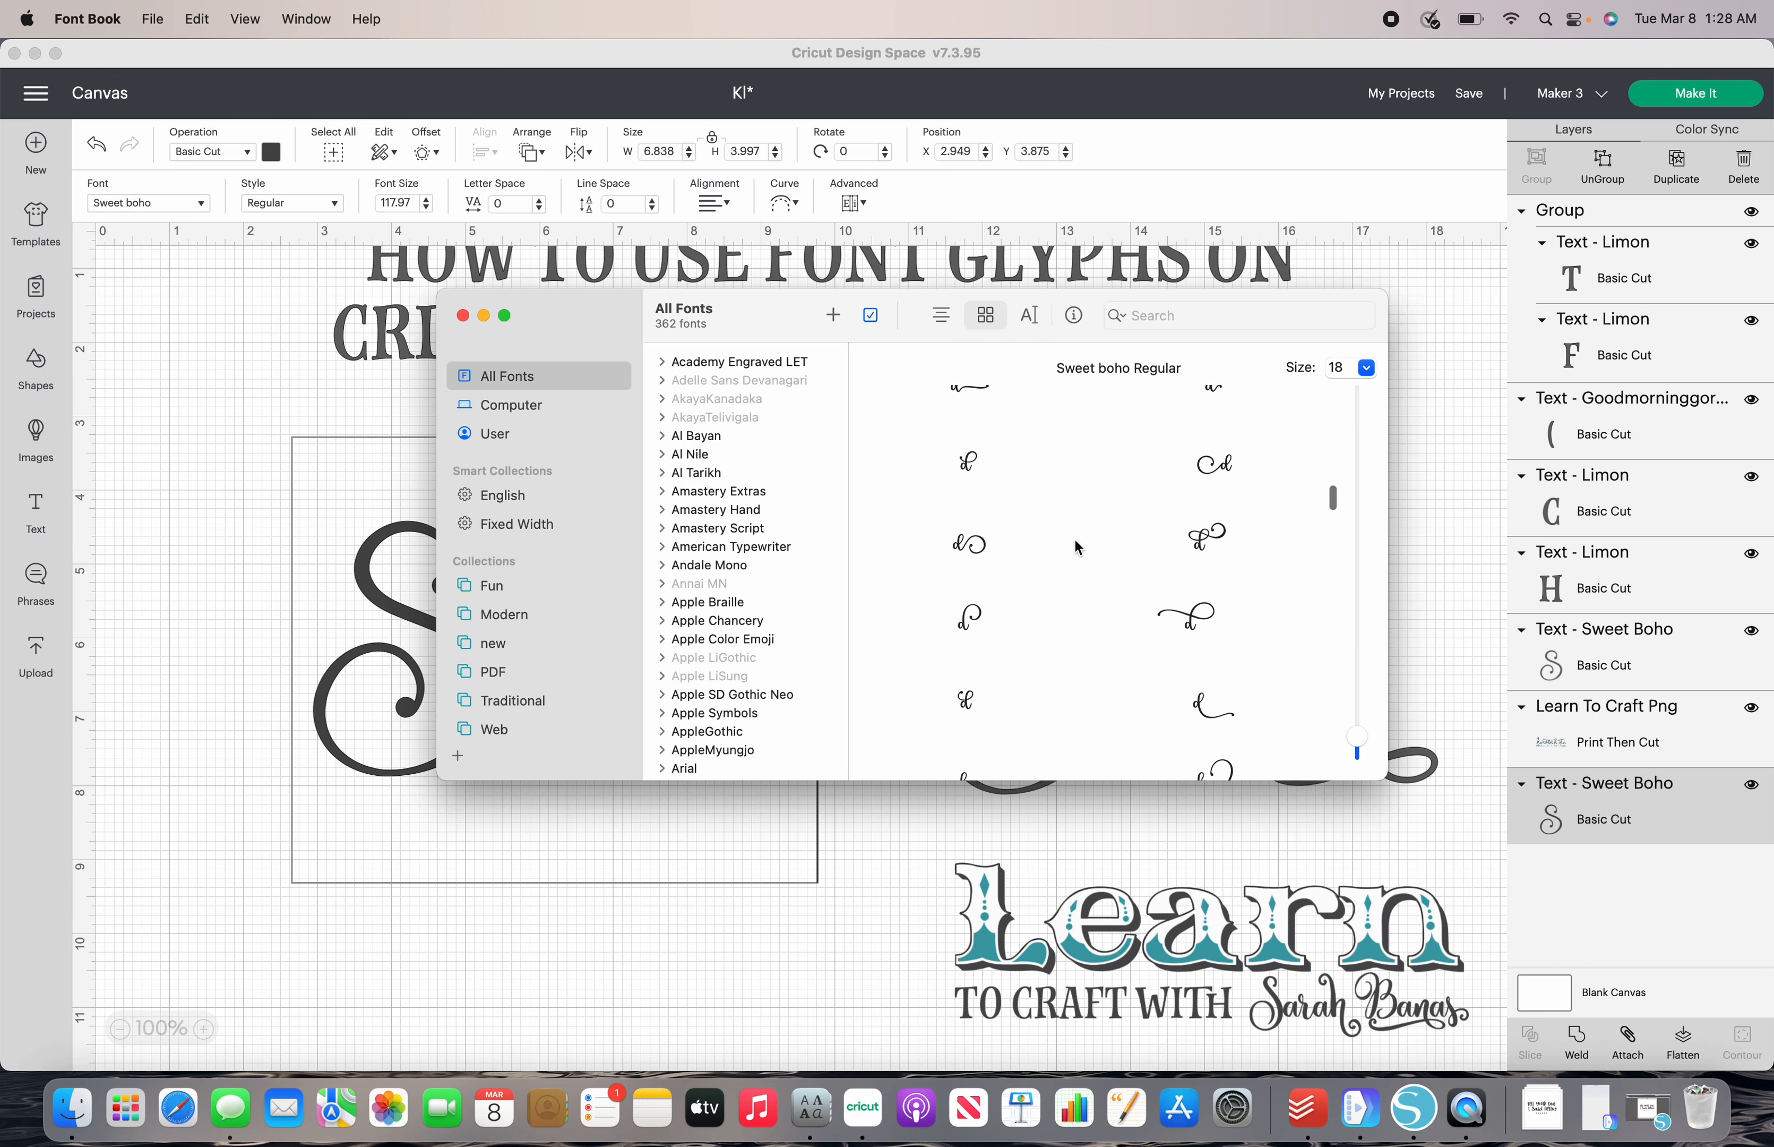
{"action": "scroll", "coordinate": [1075, 541], "scroll_direction": "down", "scroll_amount": 5}
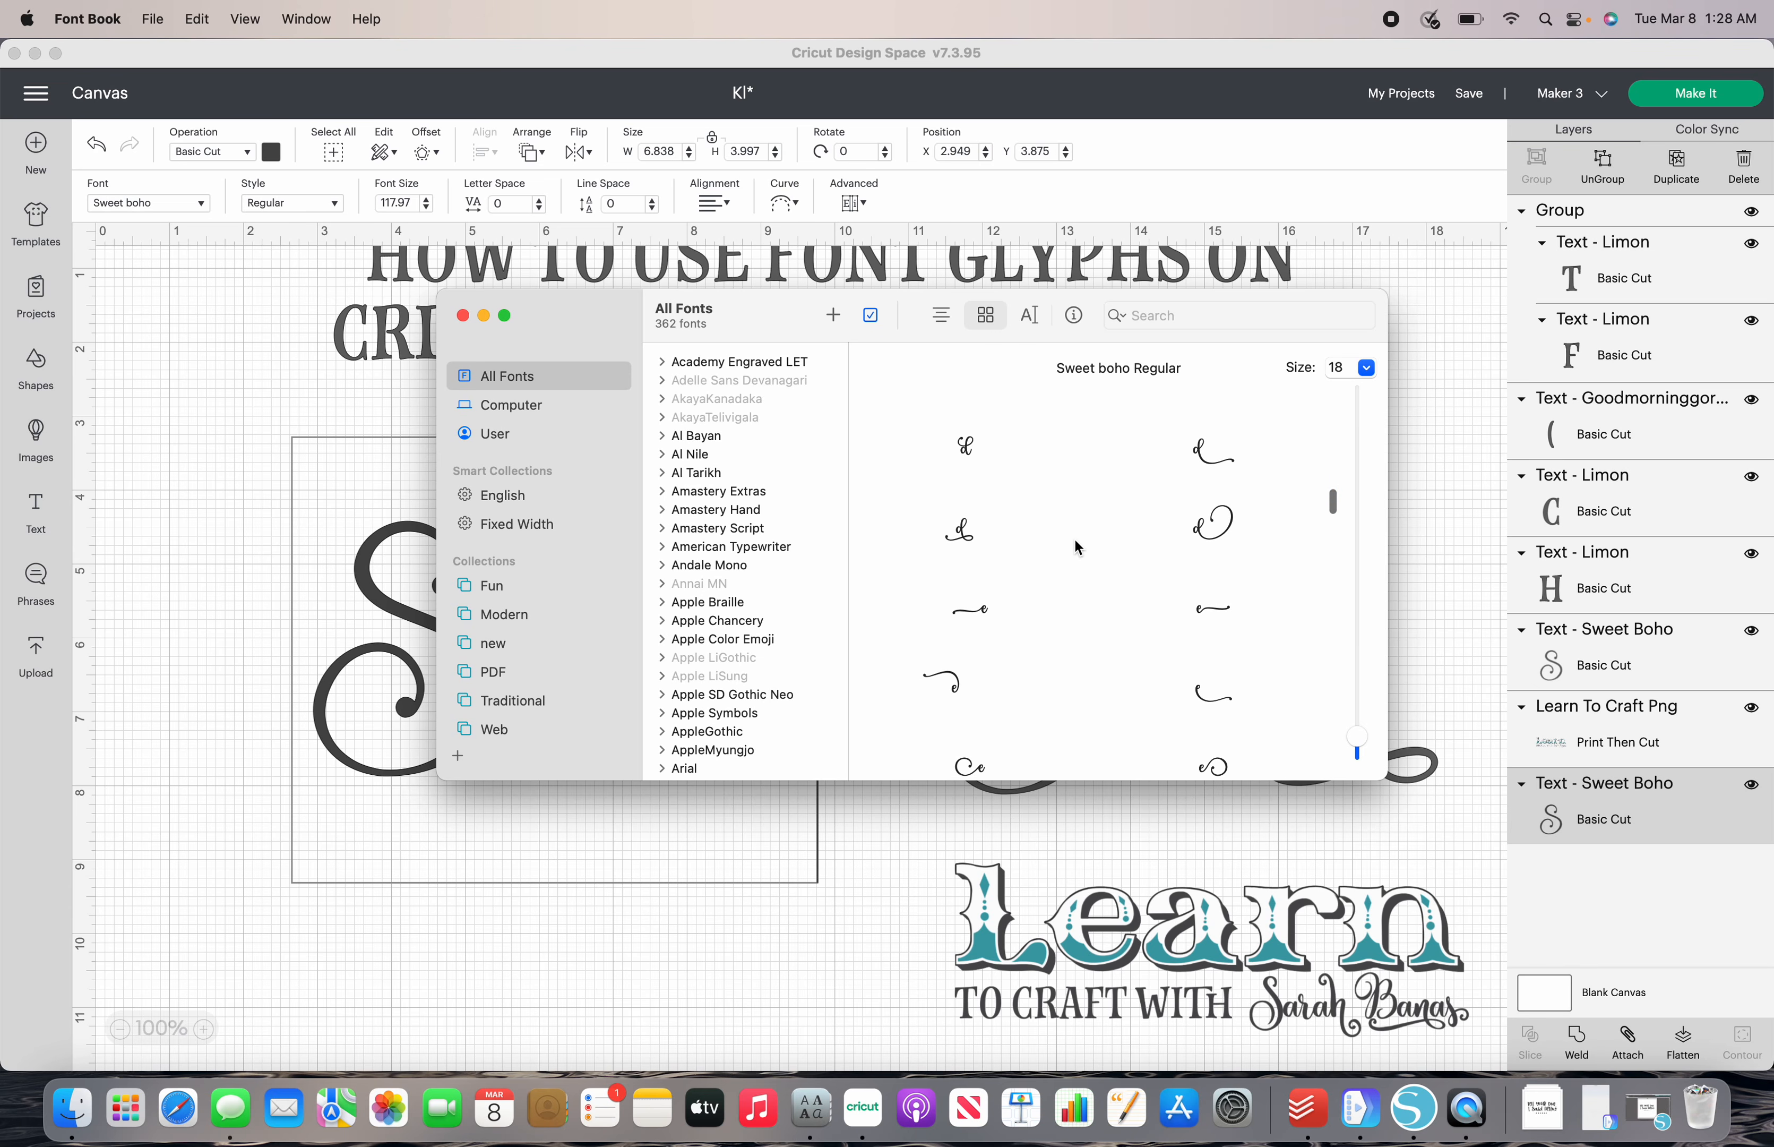
{"action": "scroll", "coordinate": [1075, 542], "scroll_direction": "down", "scroll_amount": 5}
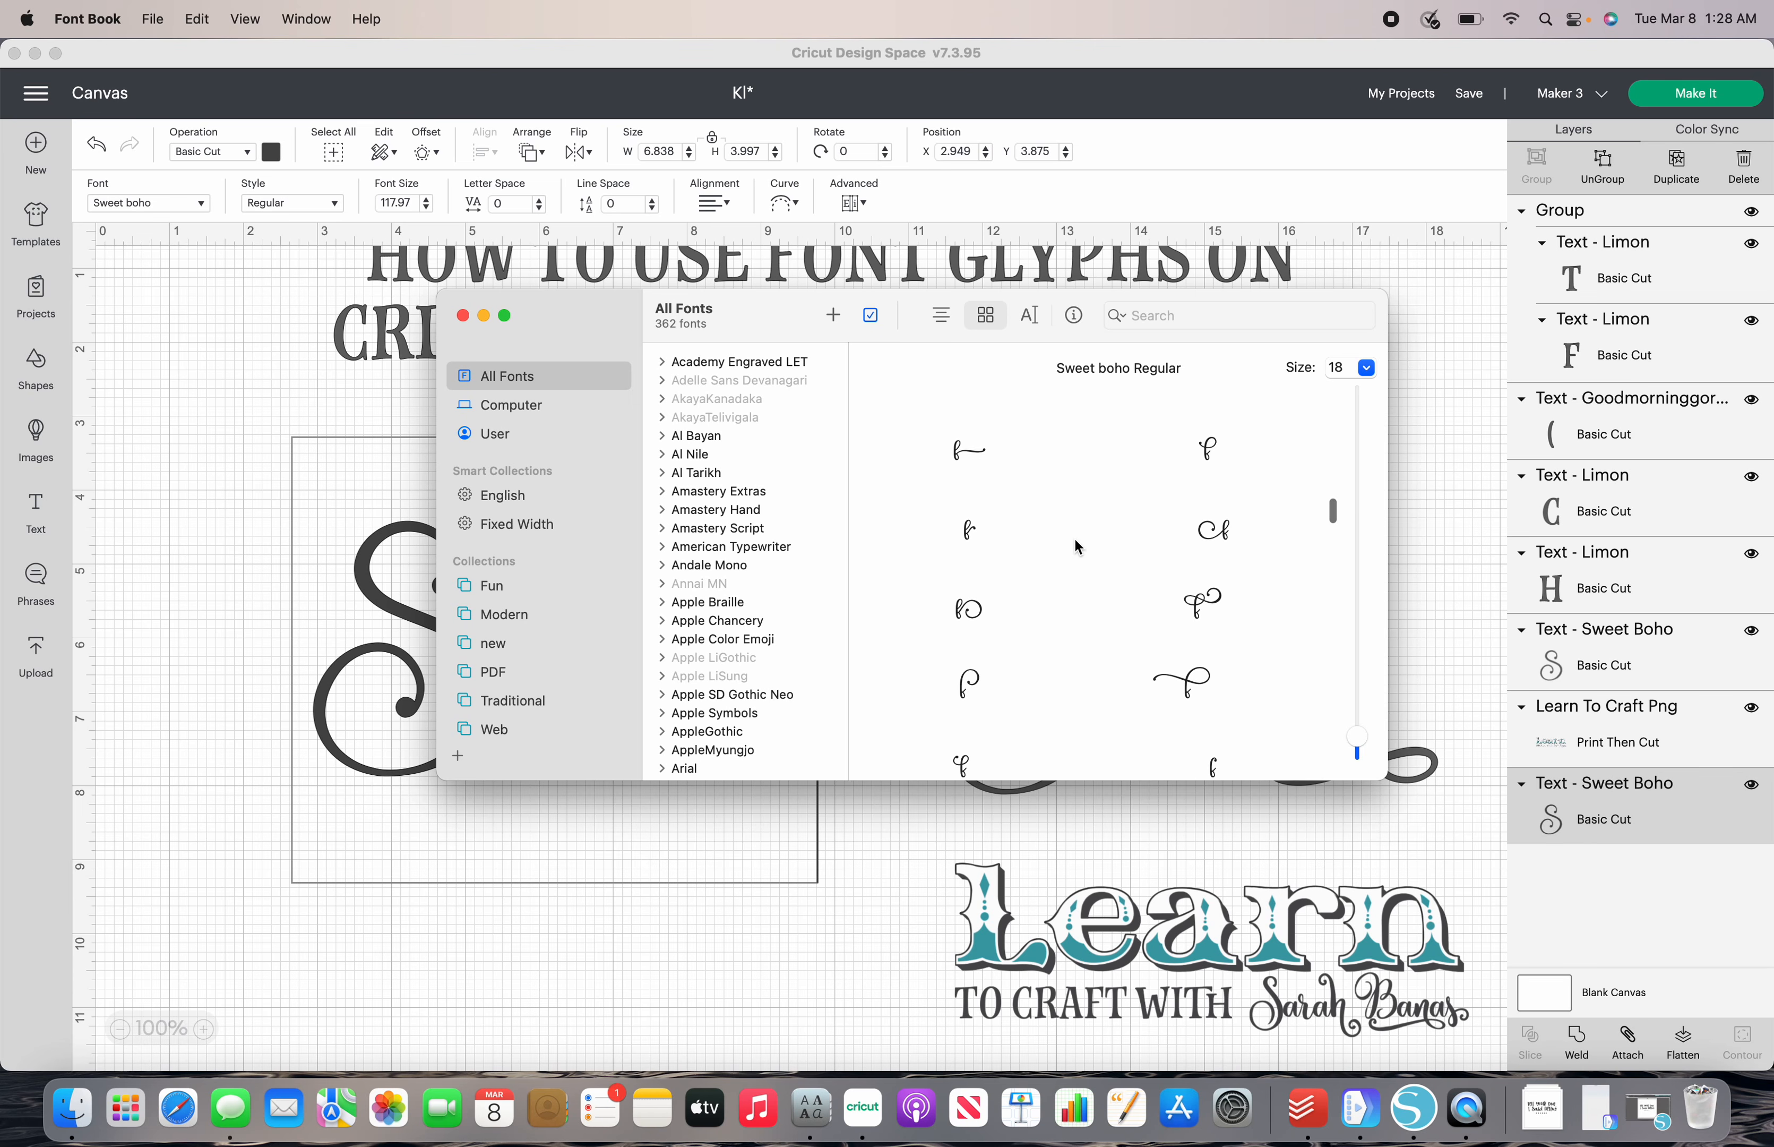
{"action": "scroll", "coordinate": [1075, 536], "scroll_direction": "down", "scroll_amount": 2}
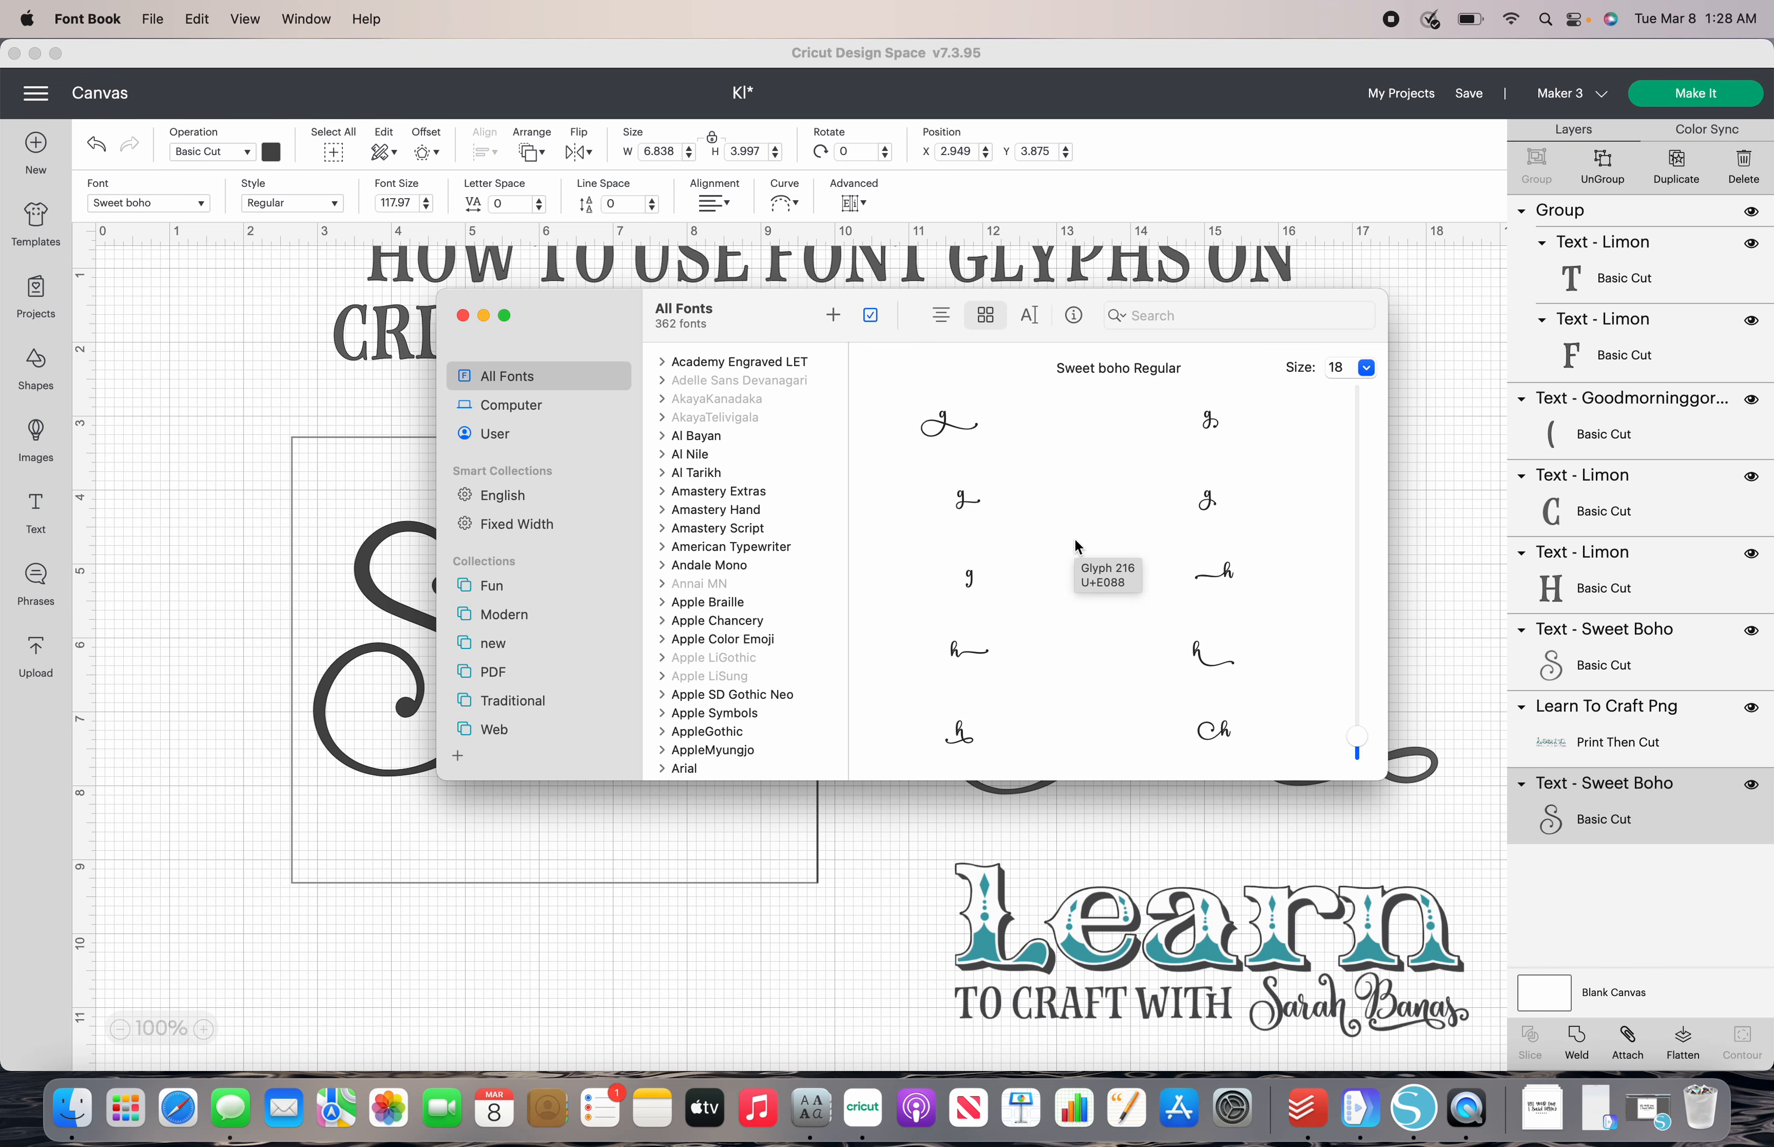
{"action": "scroll", "coordinate": [1075, 541], "scroll_direction": "down", "scroll_amount": 3}
{"action": "scroll", "coordinate": [1077, 545], "scroll_direction": "down", "scroll_amount": 5}
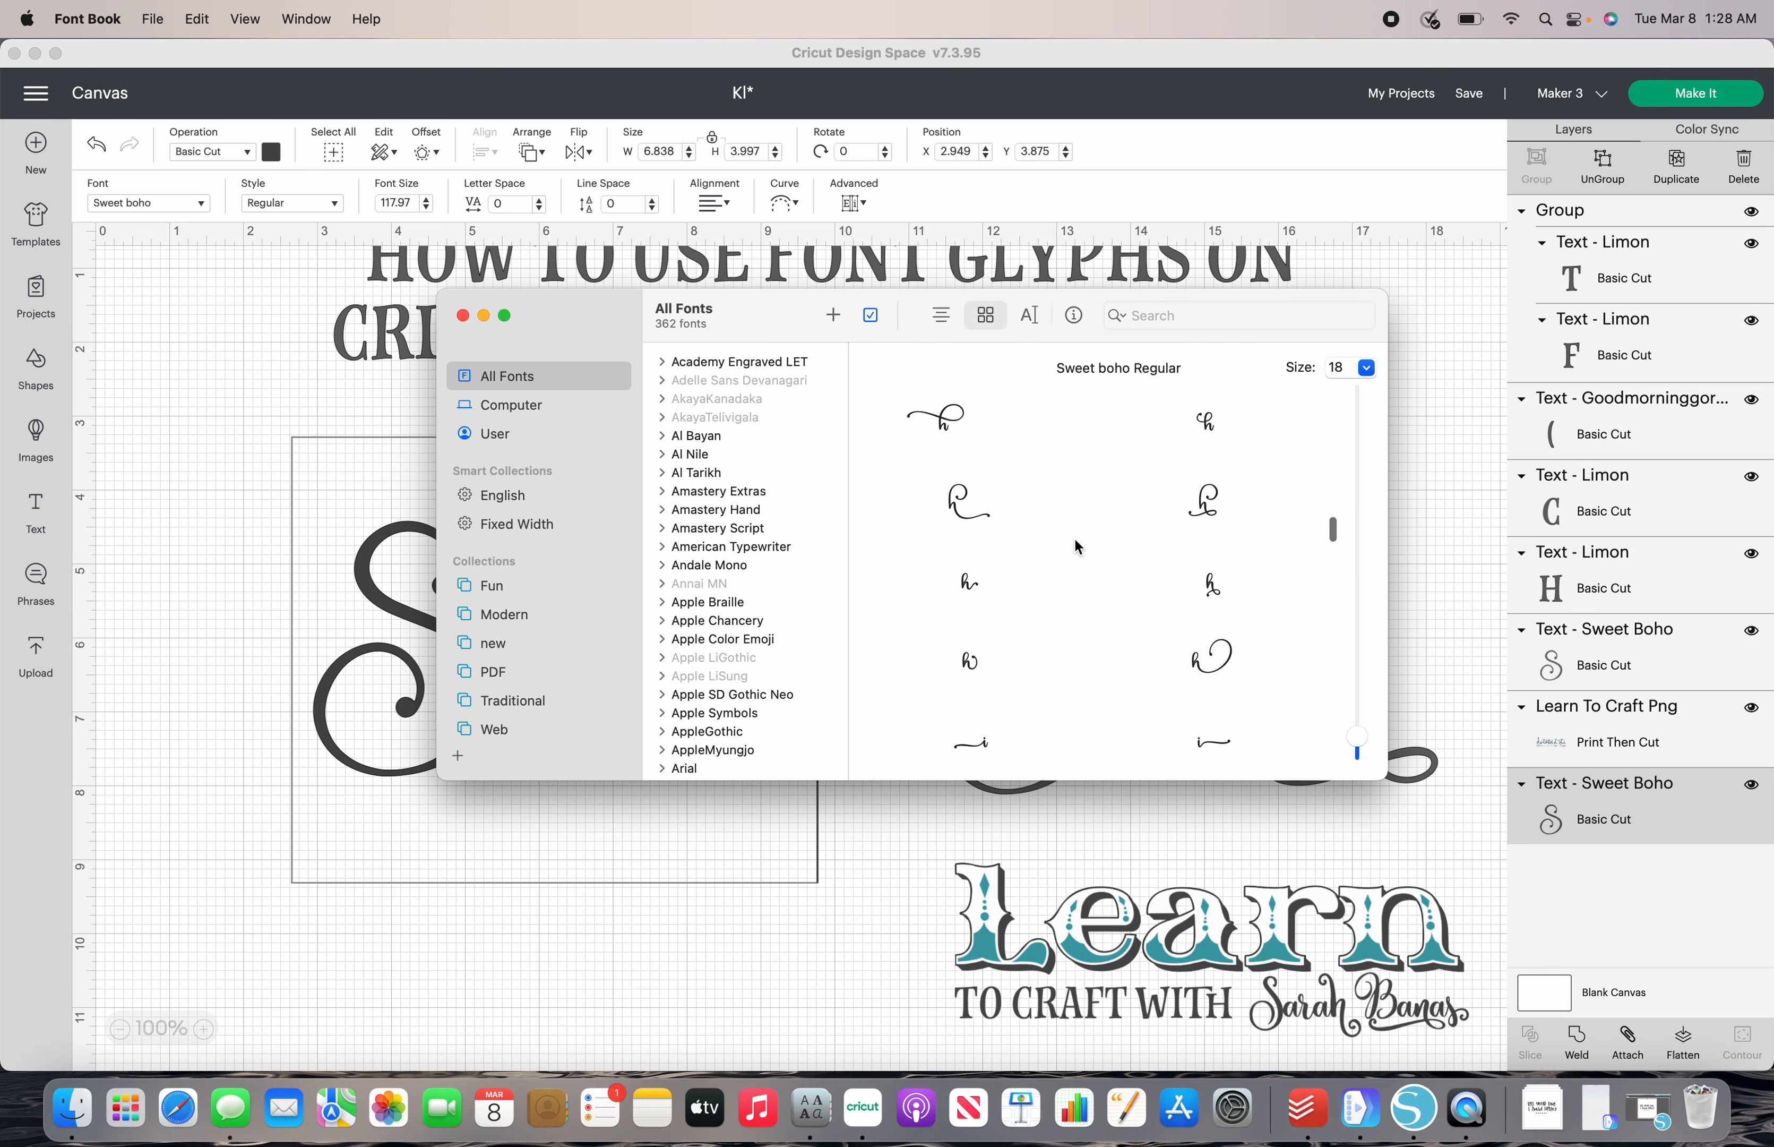
{"action": "scroll", "coordinate": [1076, 540], "scroll_direction": "down", "scroll_amount": 5}
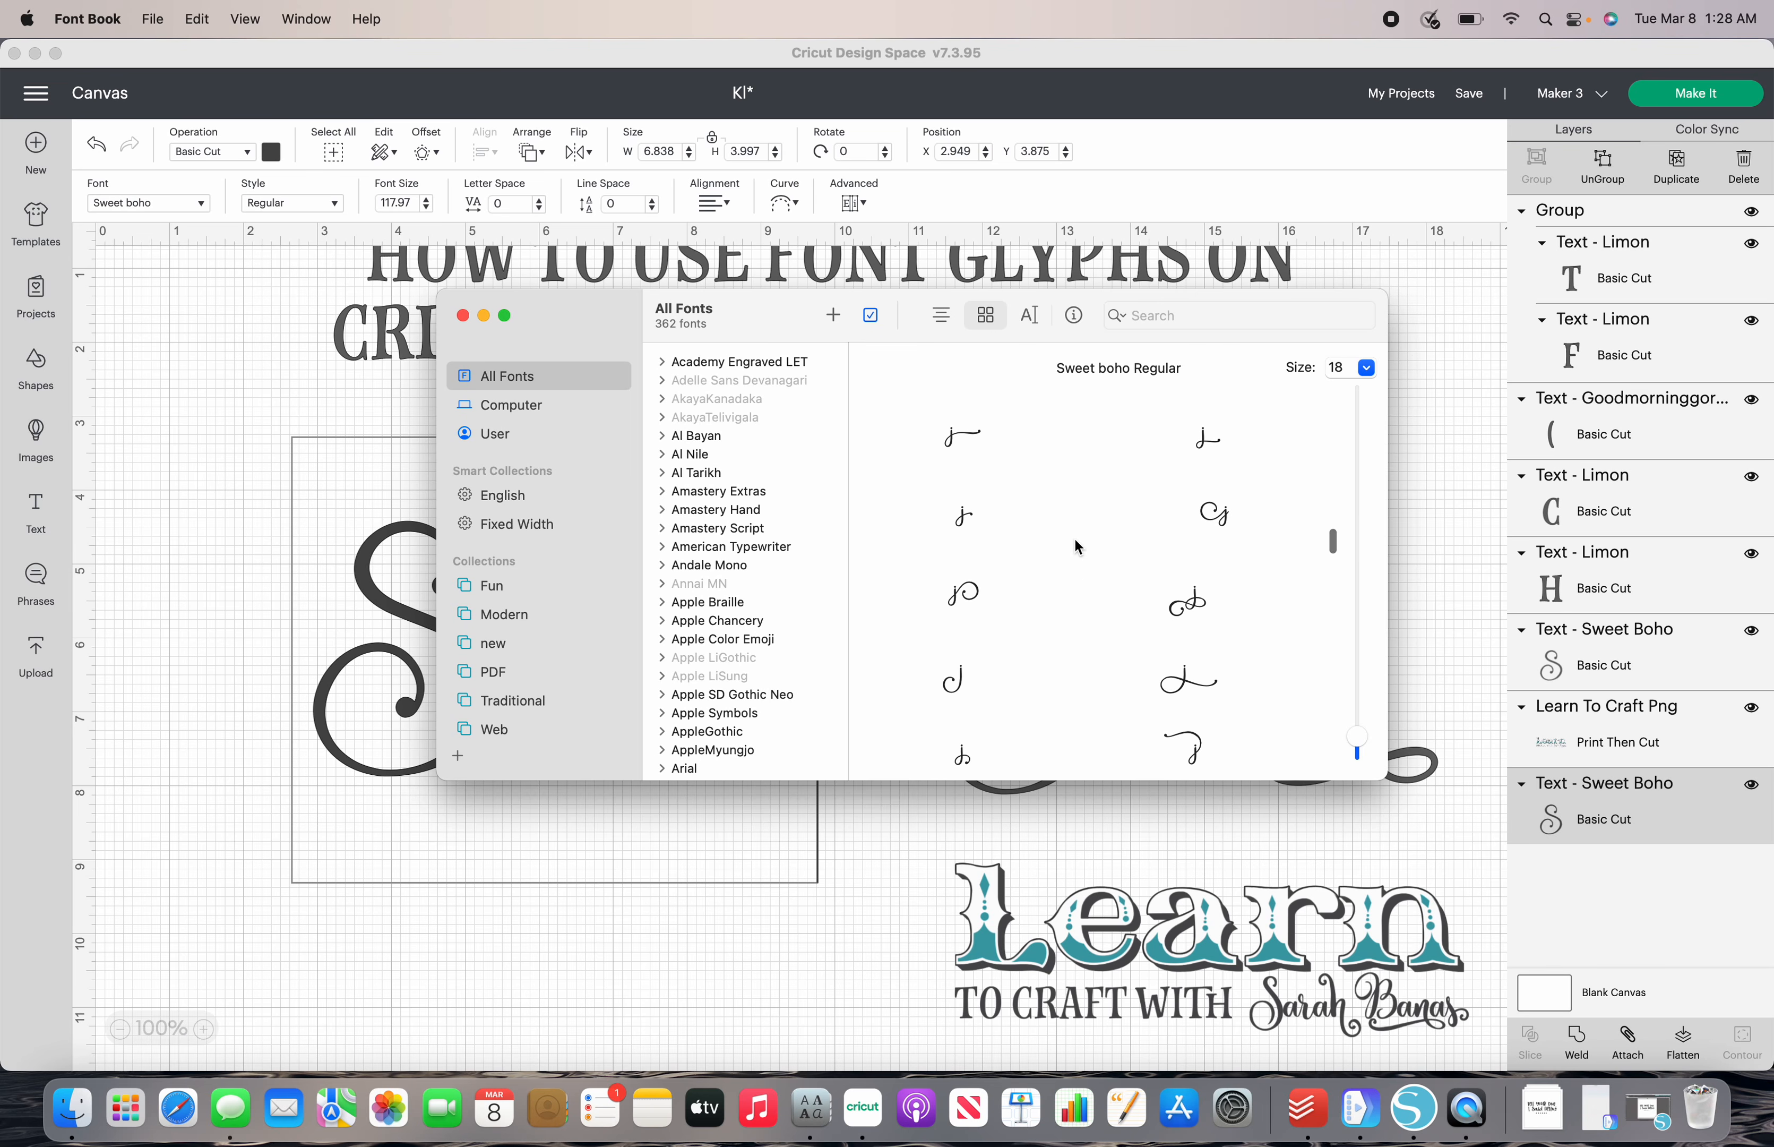
{"action": "scroll", "coordinate": [1075, 540], "scroll_direction": "down", "scroll_amount": 6}
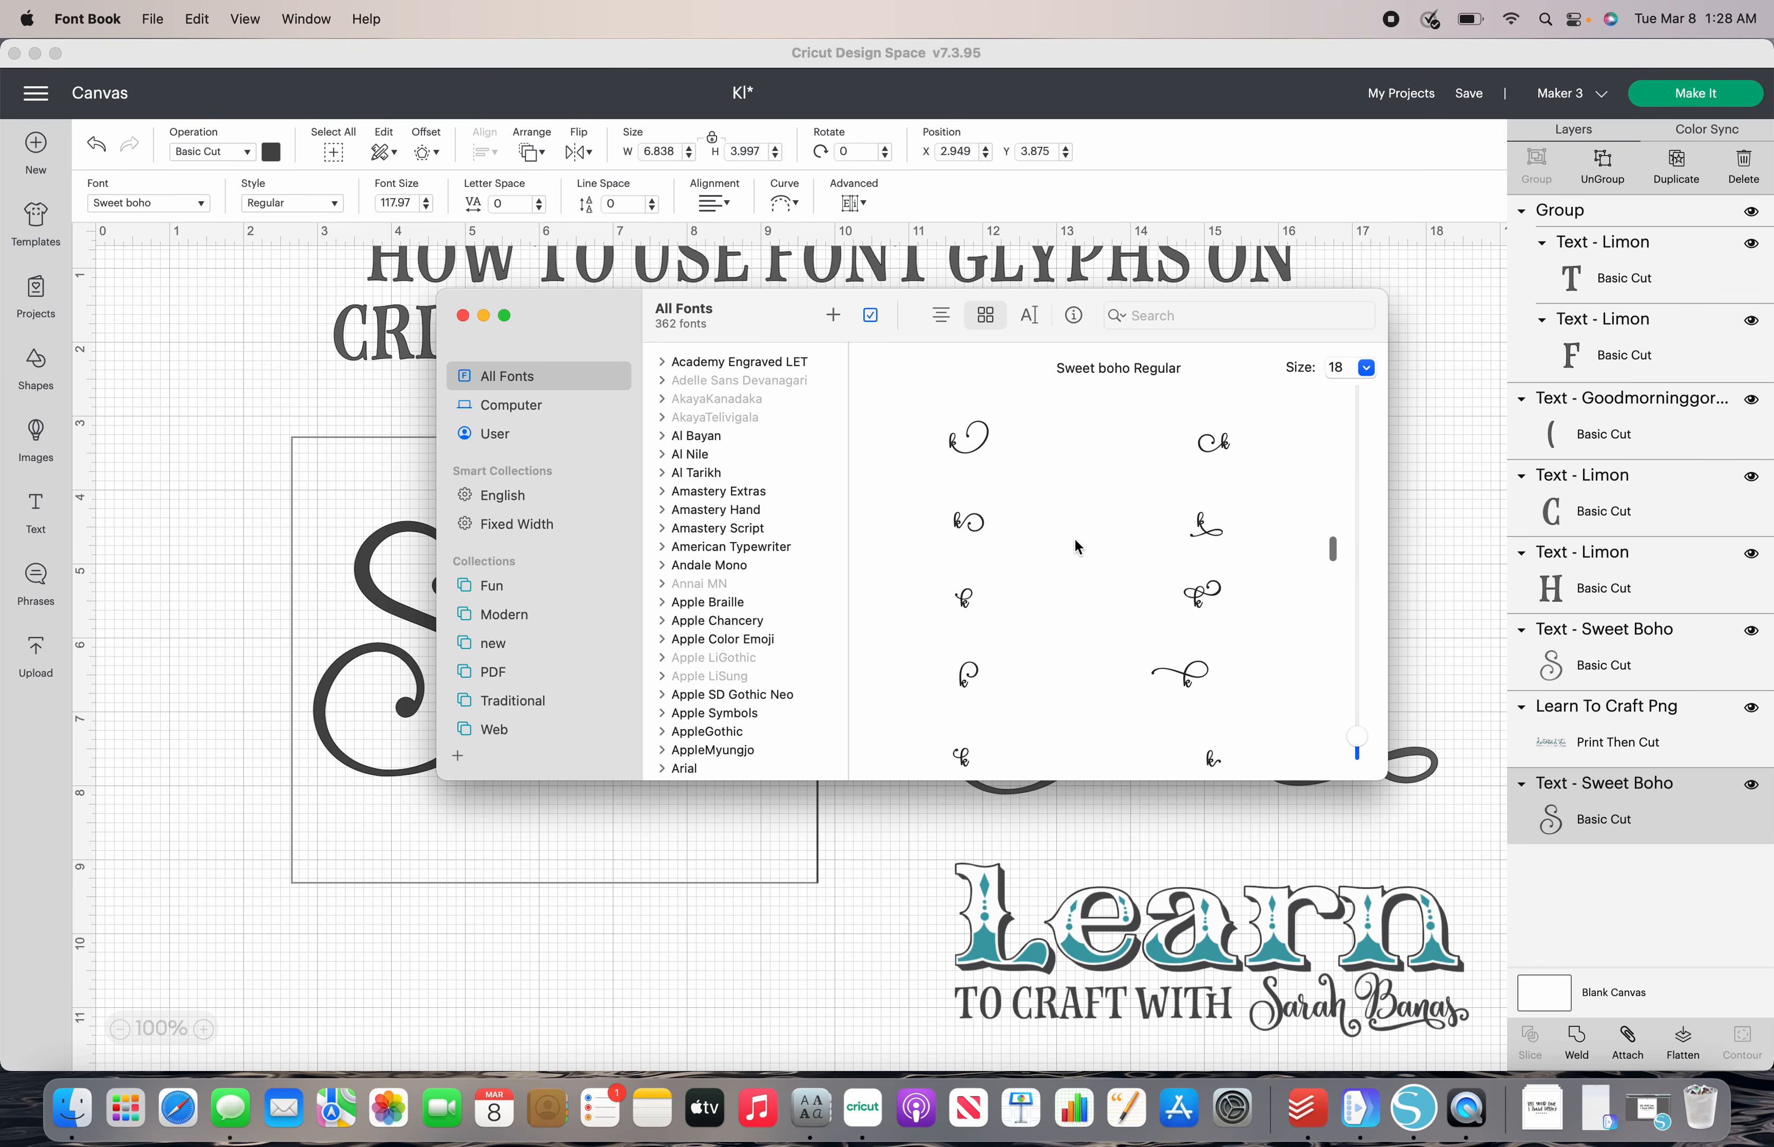
{"action": "scroll", "coordinate": [1080, 536], "scroll_direction": "down", "scroll_amount": 5}
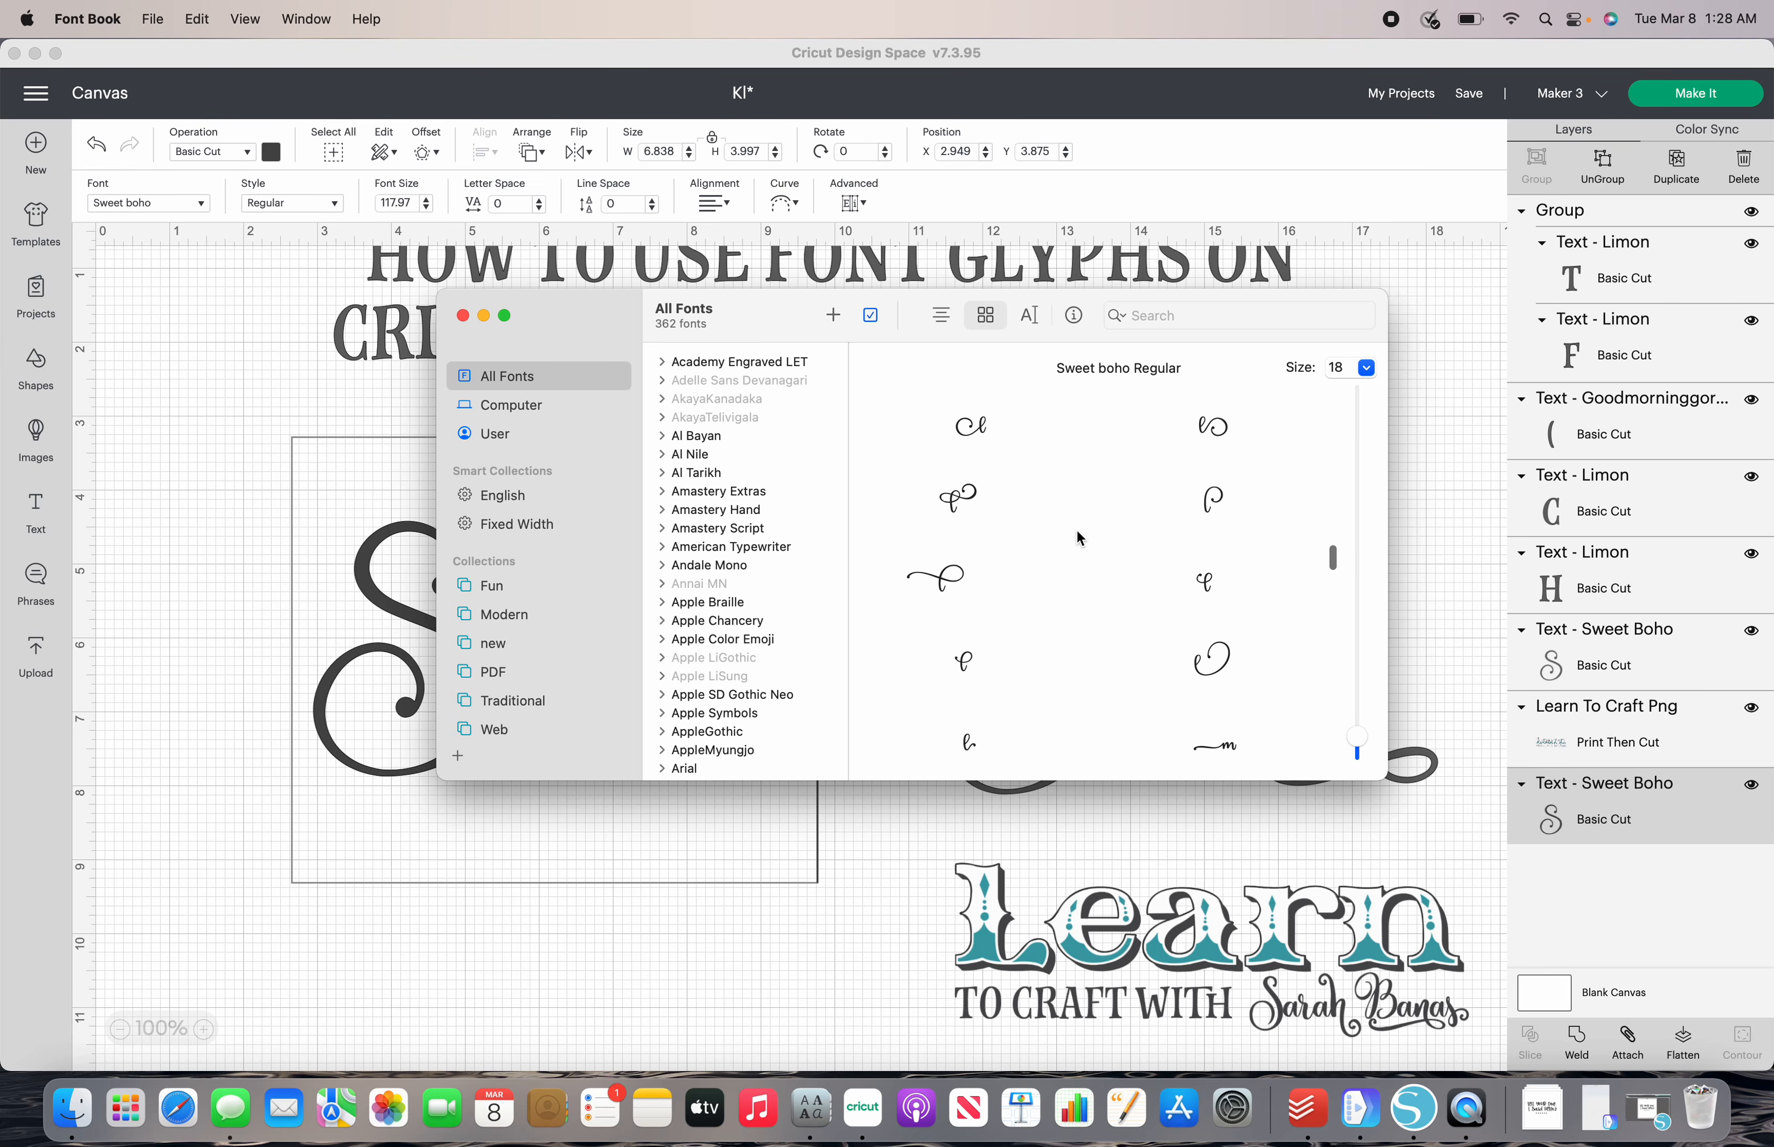
{"action": "scroll", "coordinate": [1079, 537], "scroll_direction": "down", "scroll_amount": 5}
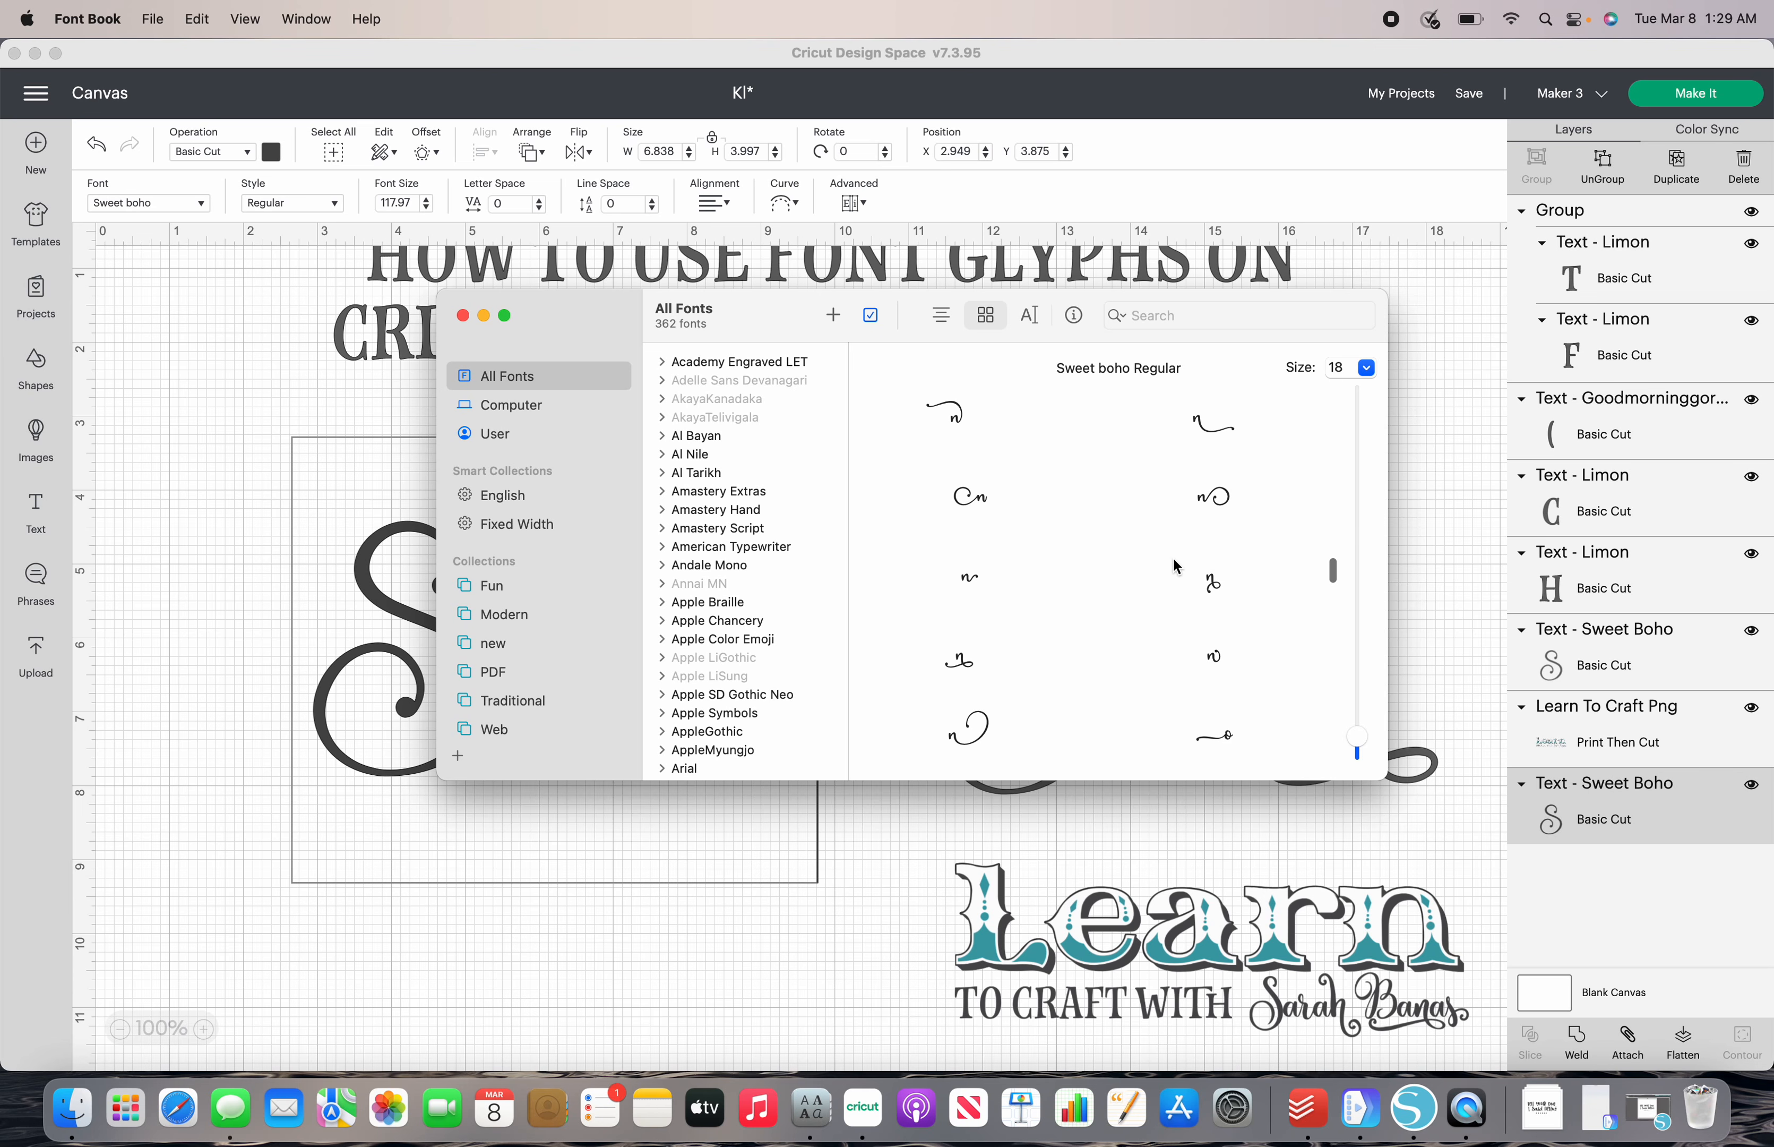
{"action": "left_click", "coordinate": [972, 667]}
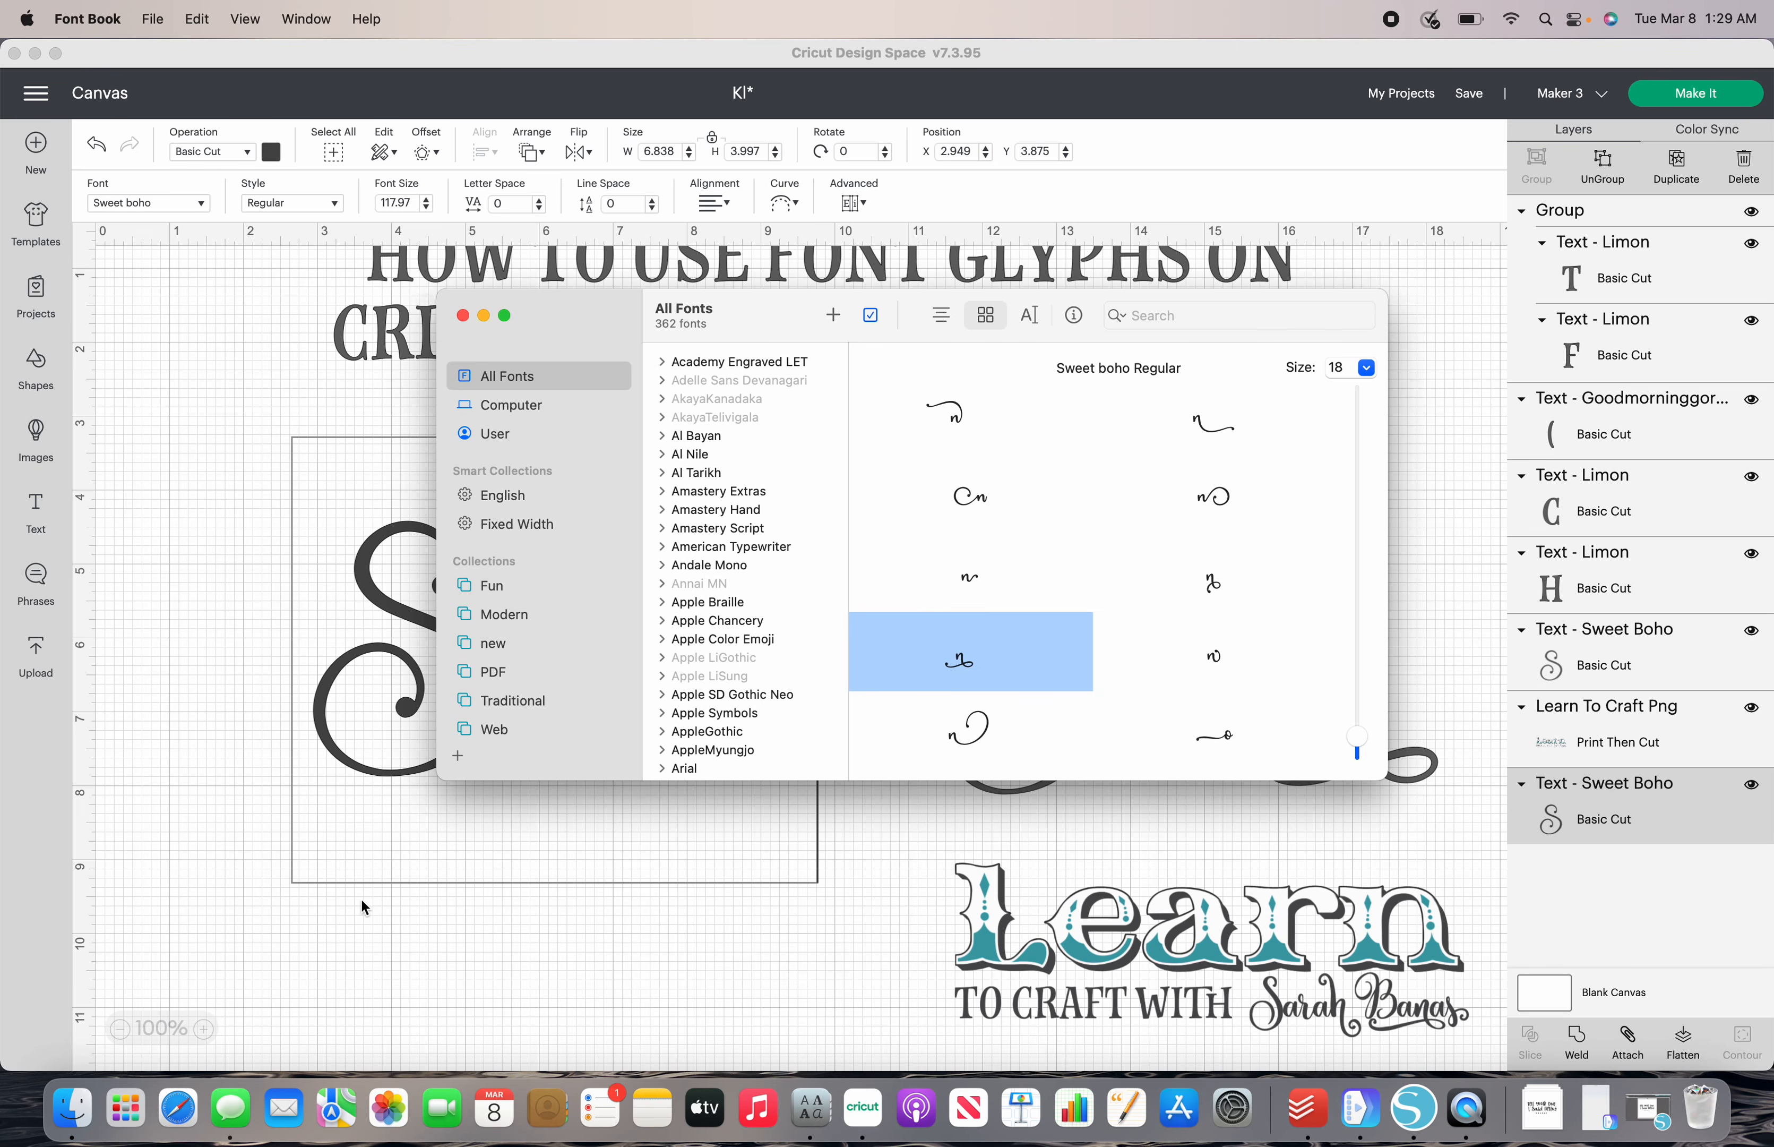
{"action": "left_click", "coordinate": [425, 895]}
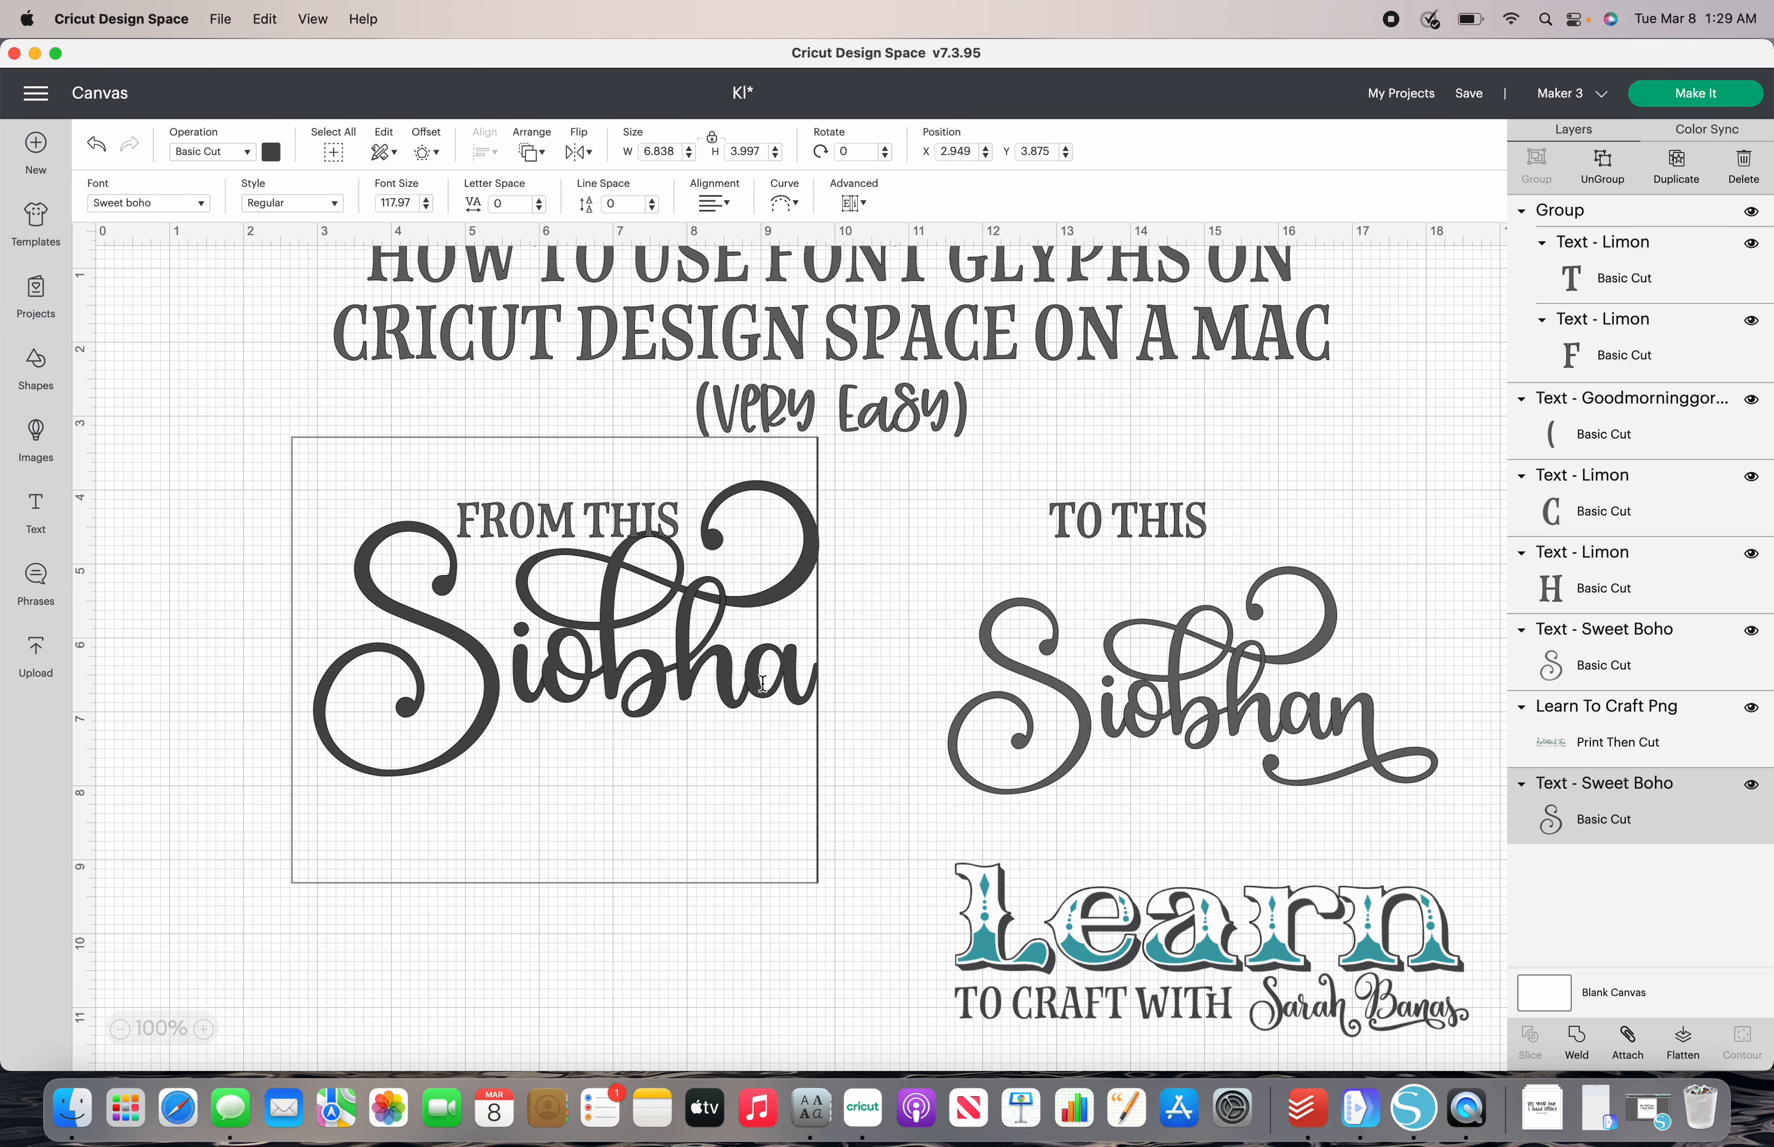
{"action": "type", "text": "n"}
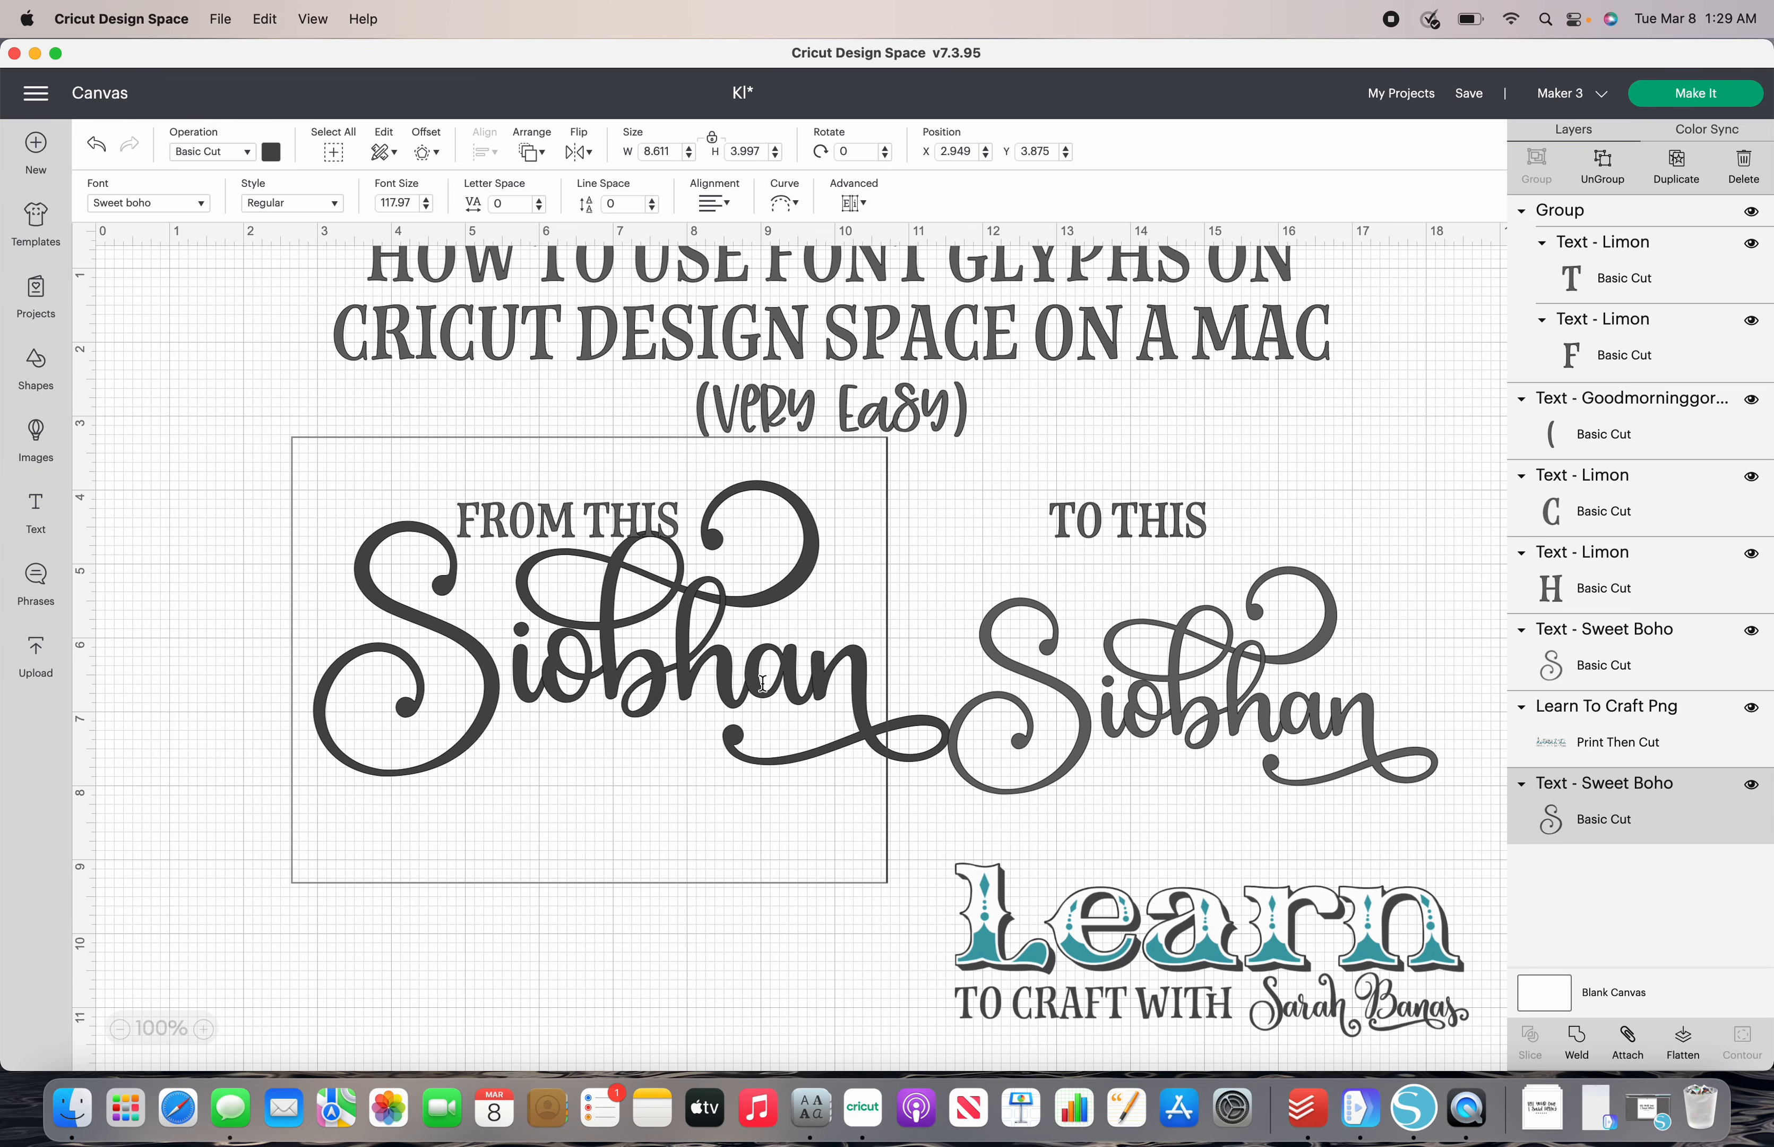
- Scale the decorated name down to about 7.07 by 3.28 inches and position it below "FROM THIS", at about X 2.81, Y 5.14
{"action": "left_click", "coordinate": [892, 809]}
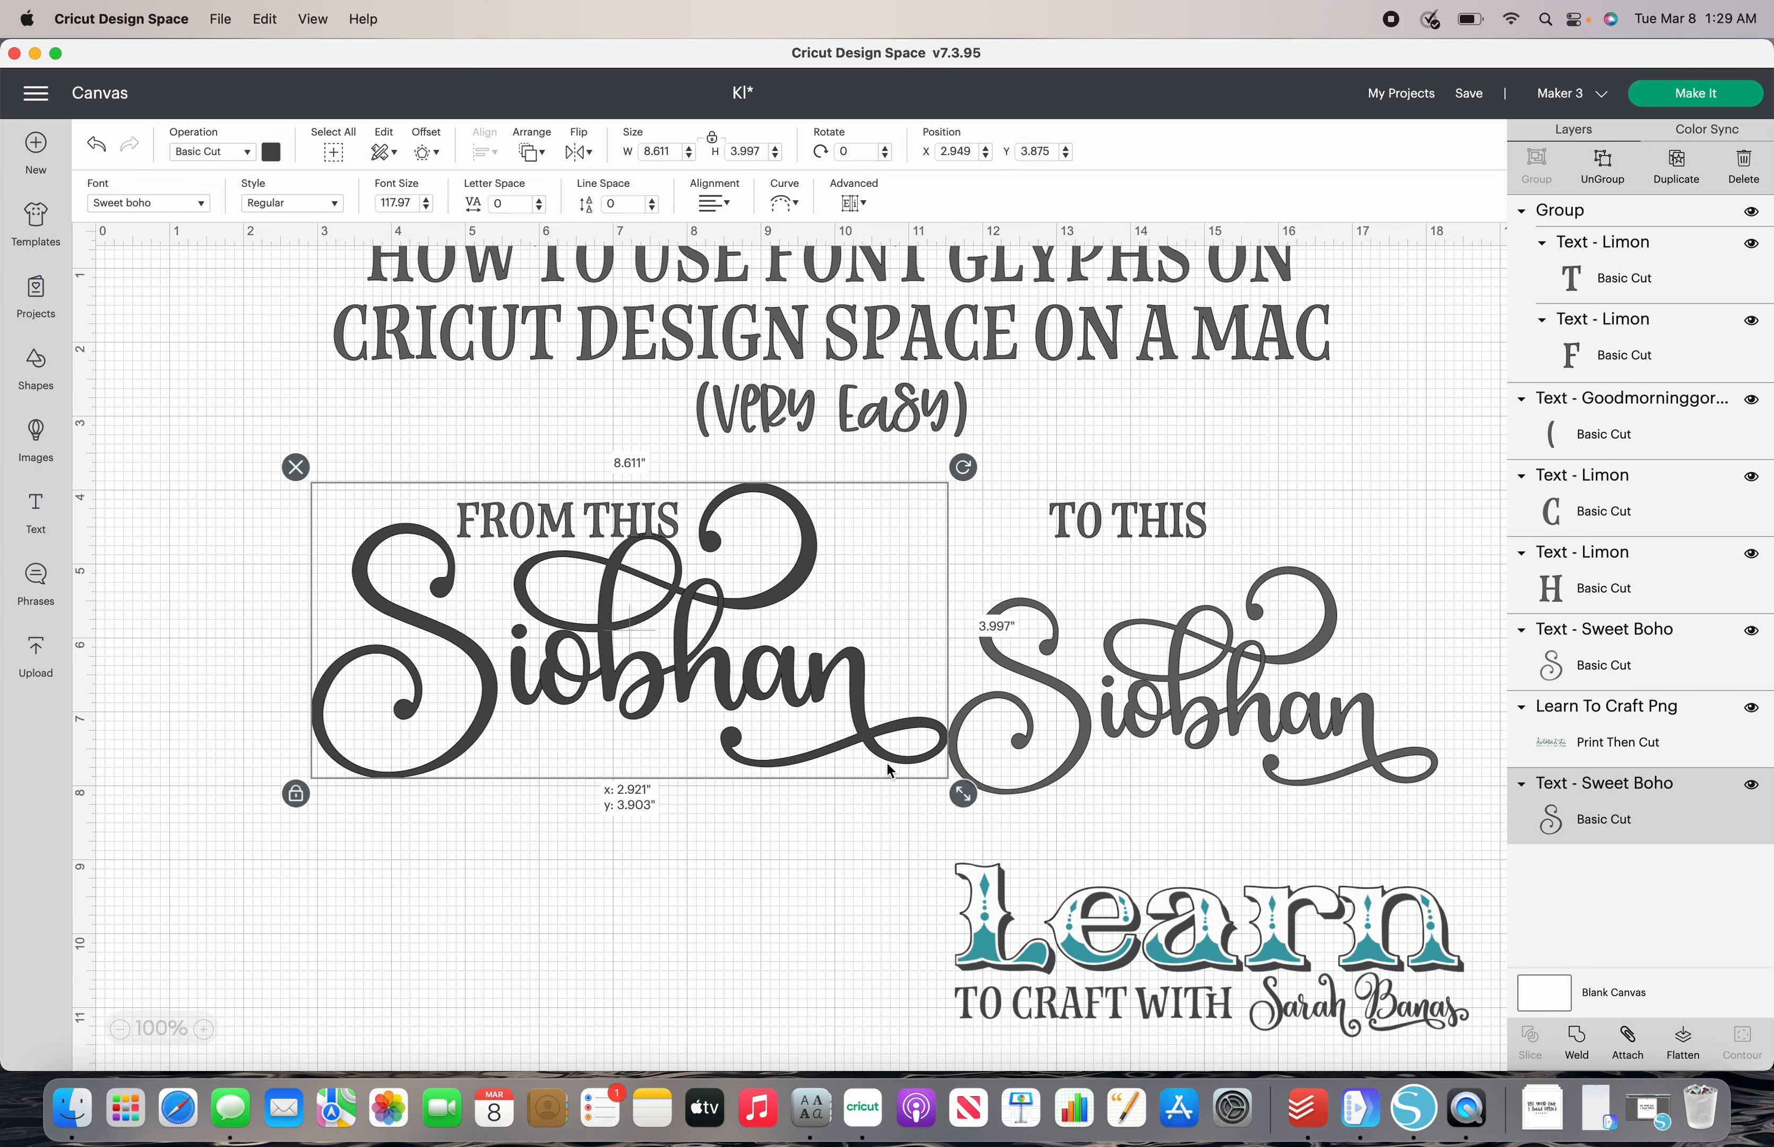
{"action": "left_click_drag", "start_coordinate": [895, 765], "coordinate": [807, 810]}
{"action": "left_click_drag", "start_coordinate": [642, 725], "coordinate": [681, 743]}
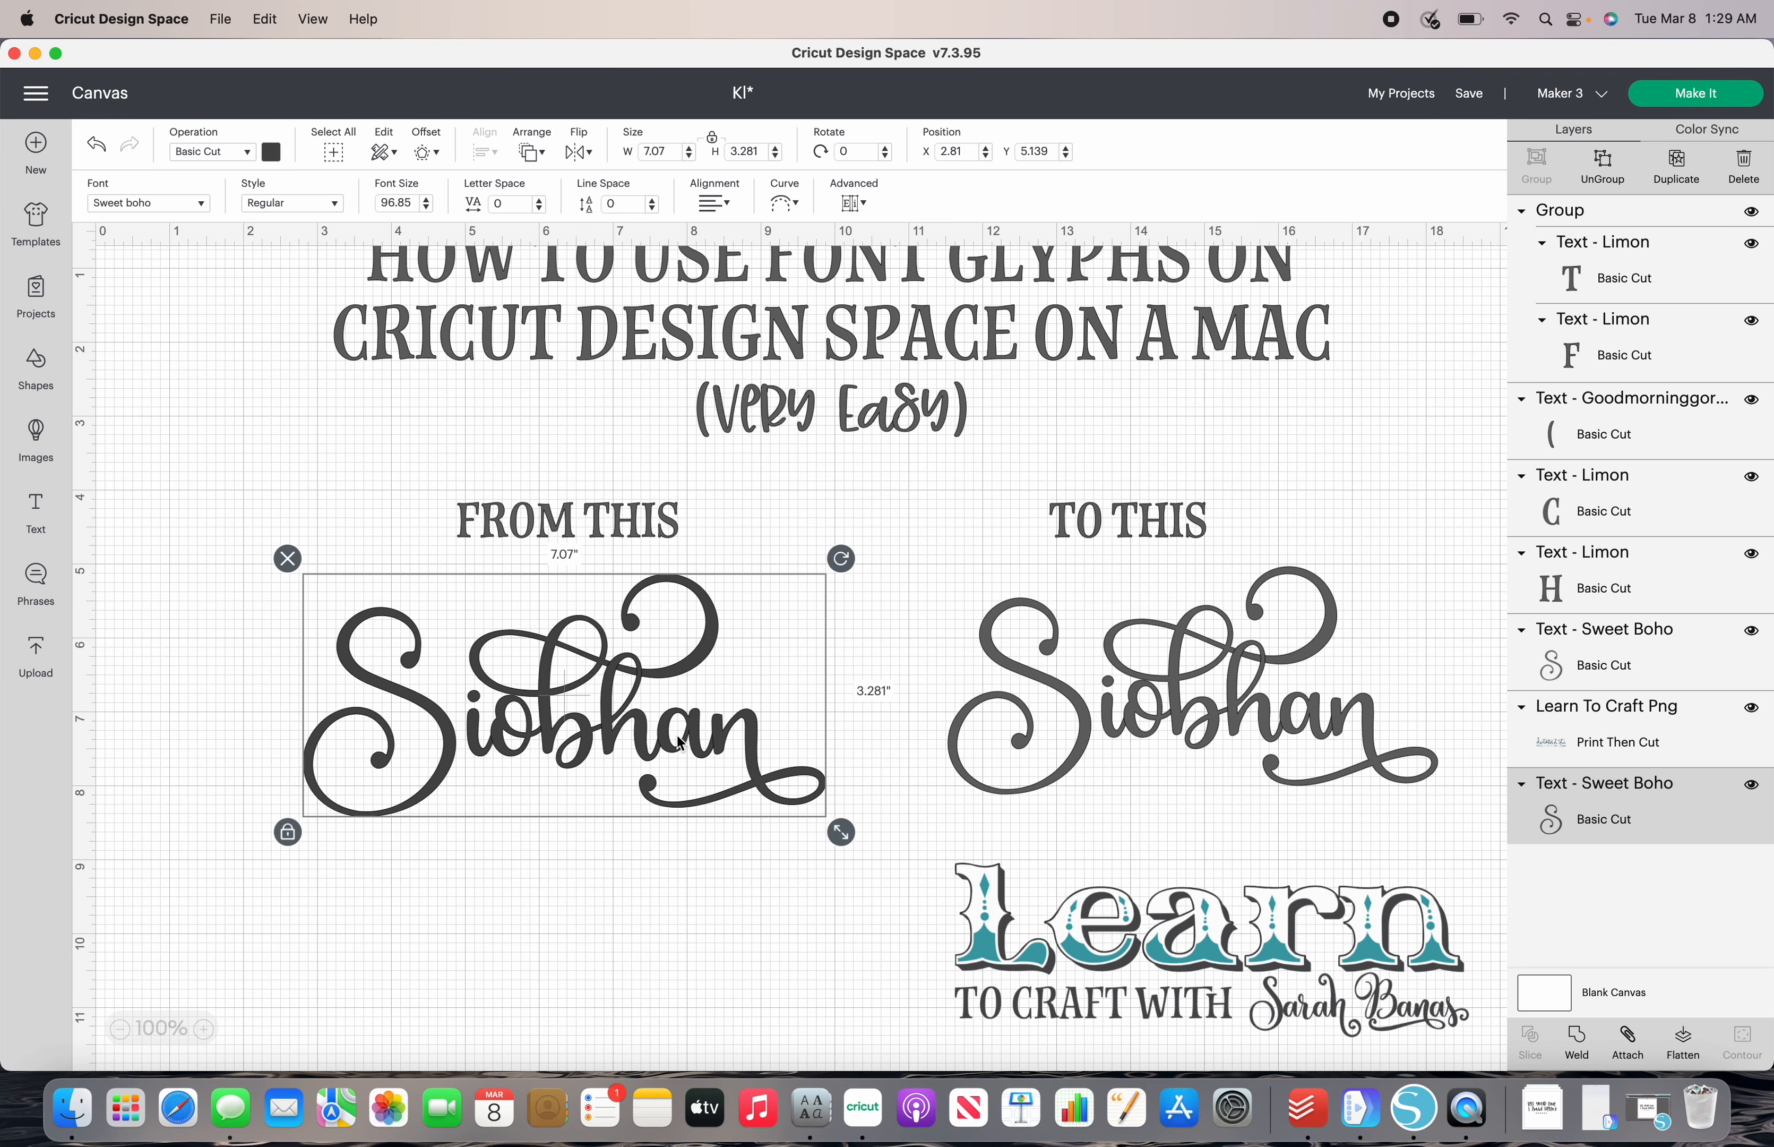